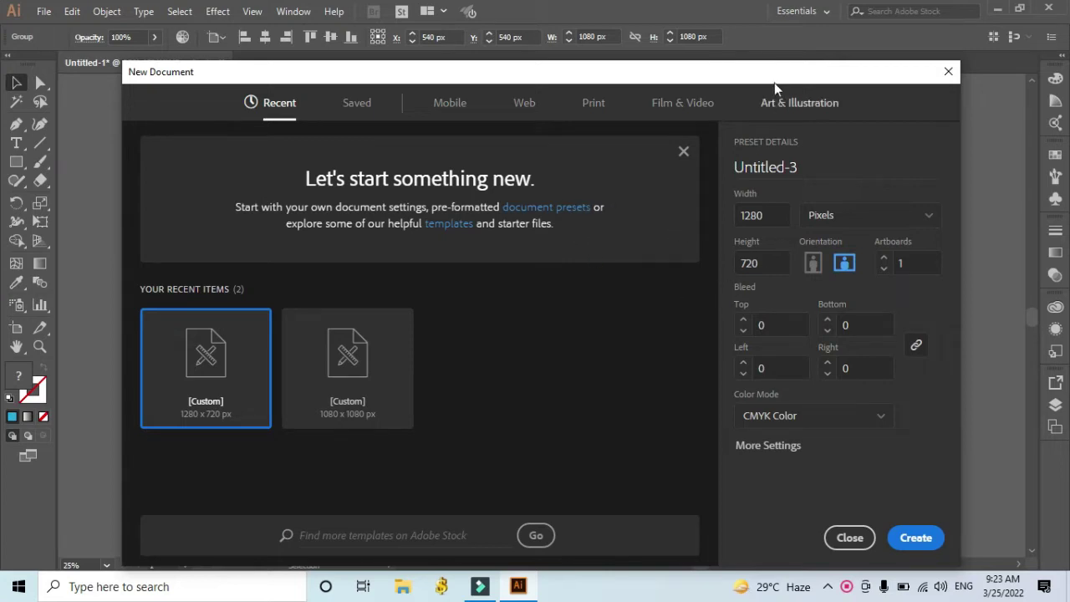
Step: Create a new landscape document 720 pixels wide and 300 pixels high in CMYK colour mode
{"action": "left_click_drag", "start_coordinate": [776, 74], "coordinate": [735, 74]}
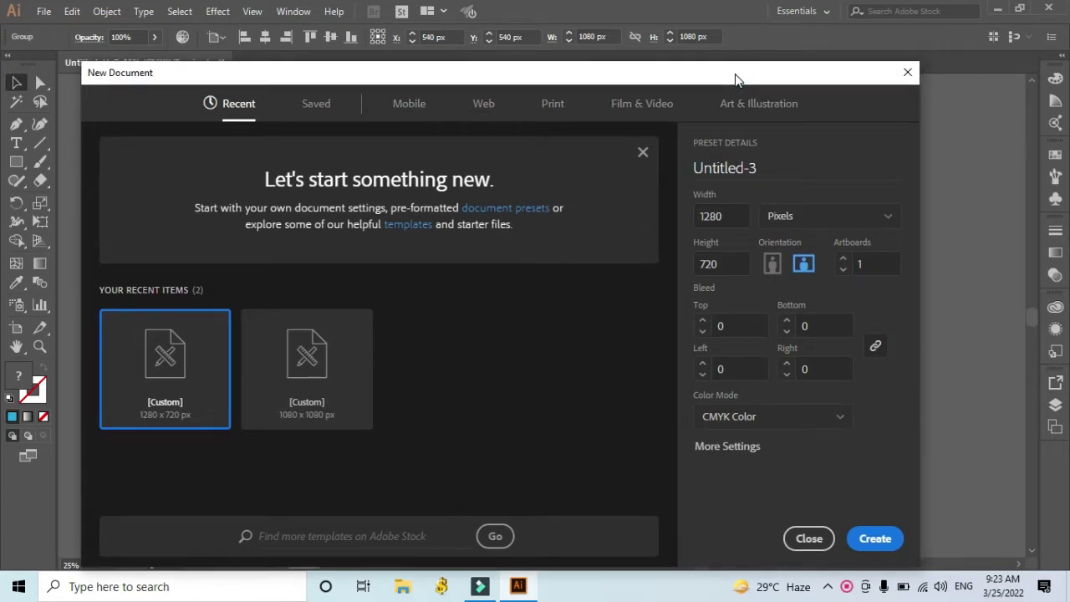
{"action": "left_click", "coordinate": [733, 218]}
{"action": "key", "text": "BackSpace"}
{"action": "type", "text": "720"}
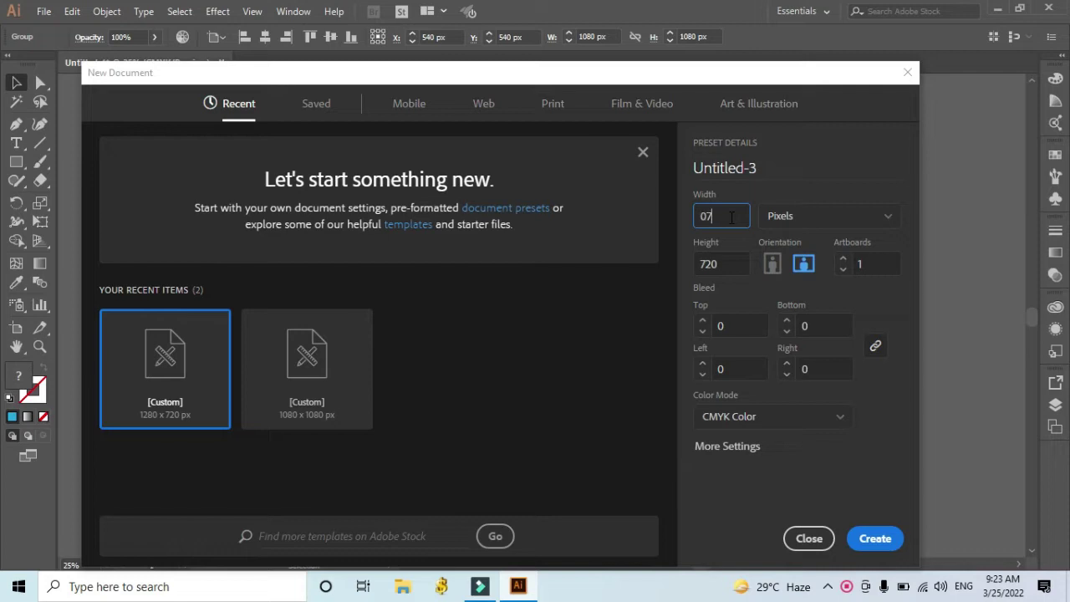
{"action": "left_click", "coordinate": [729, 265]}
{"action": "type", "text": "300"}
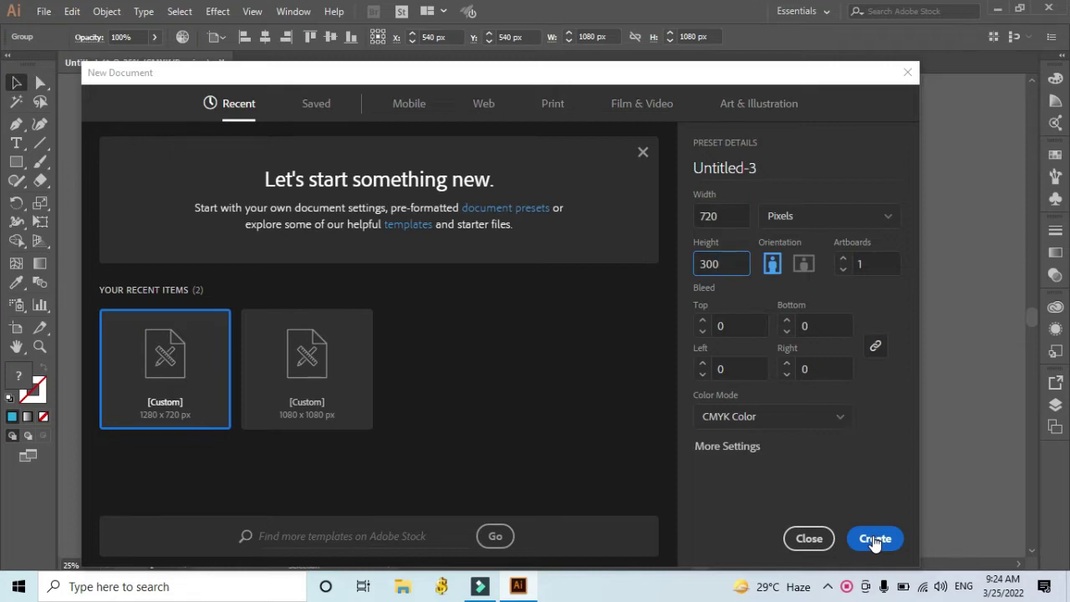
{"action": "left_click", "coordinate": [805, 264]}
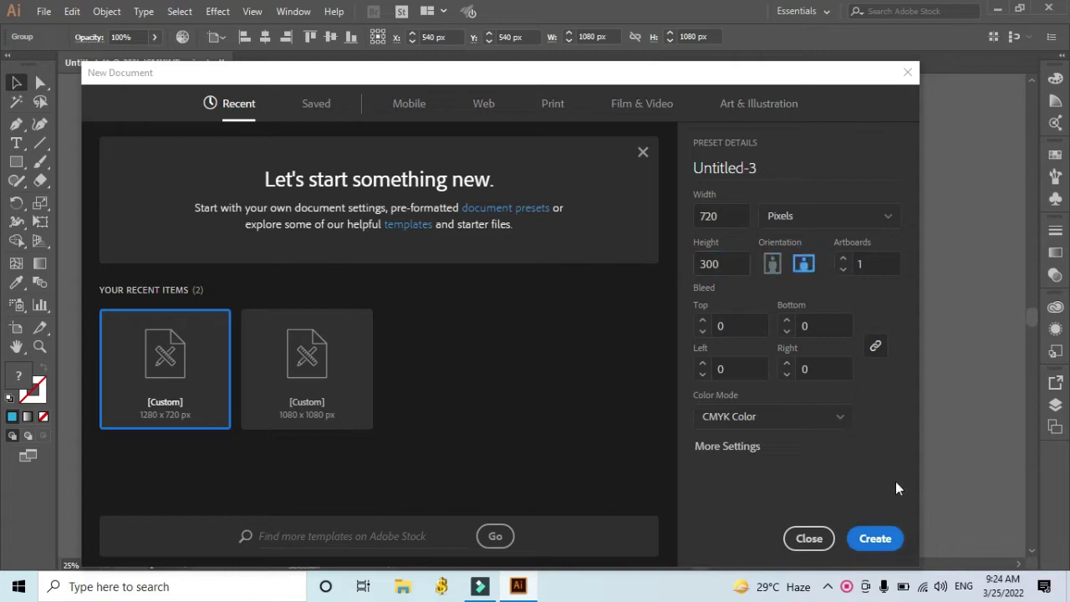
{"action": "left_click", "coordinate": [875, 538]}
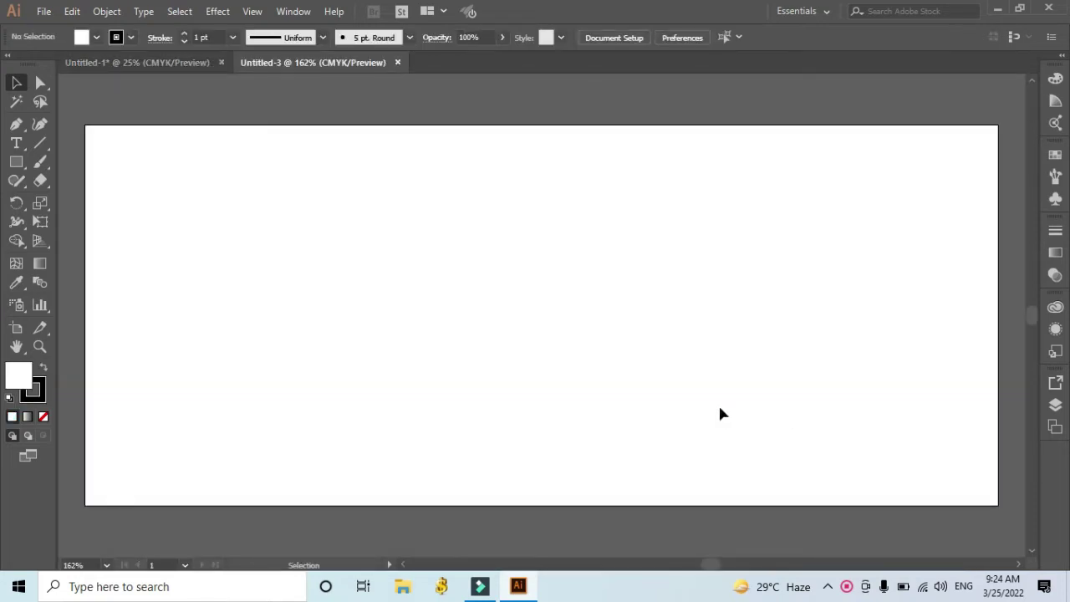
Step: Set the default stroke colour to None
{"action": "left_click", "coordinate": [120, 37]}
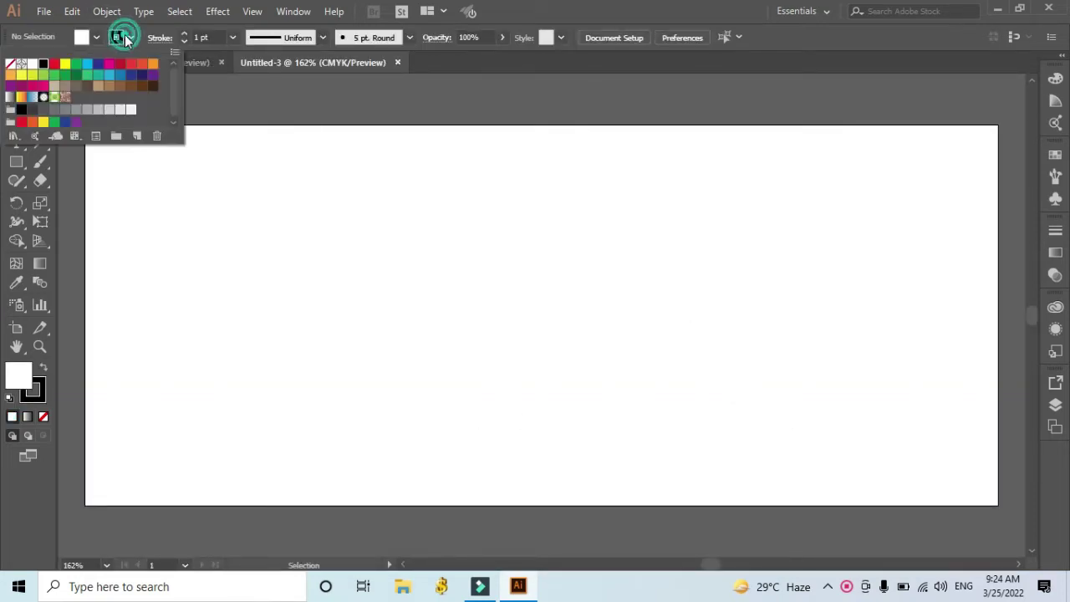
{"action": "left_click", "coordinate": [10, 65]}
{"action": "left_click", "coordinate": [454, 105]}
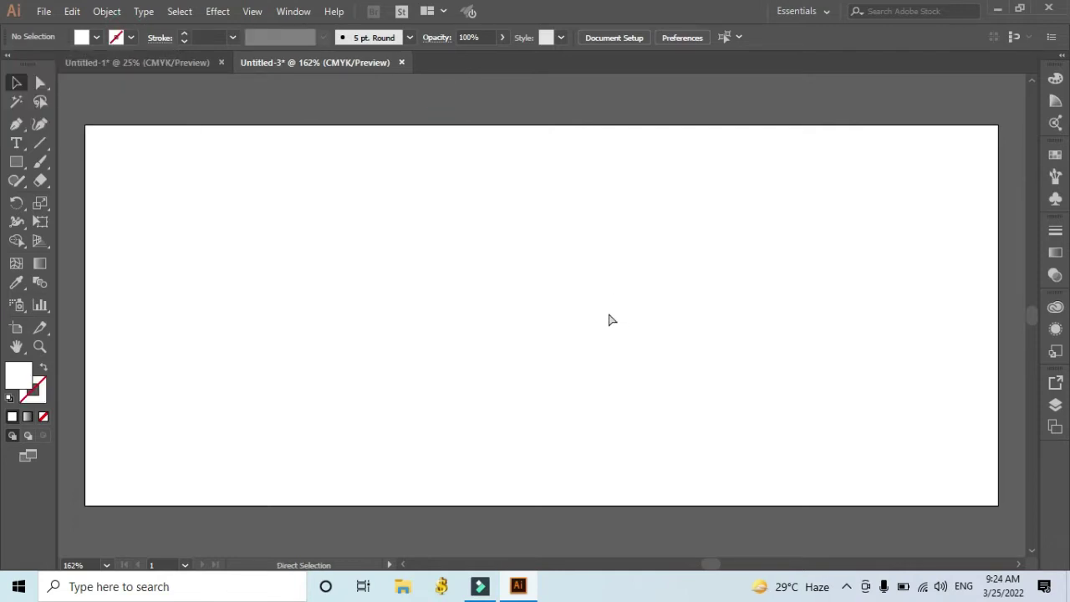
Step: Draw a closed right triangle with the Pen tool, from the artboard's top-right corner to its bottom edge and bottom-right corner
{"action": "key", "text": "ctrl+minus"}
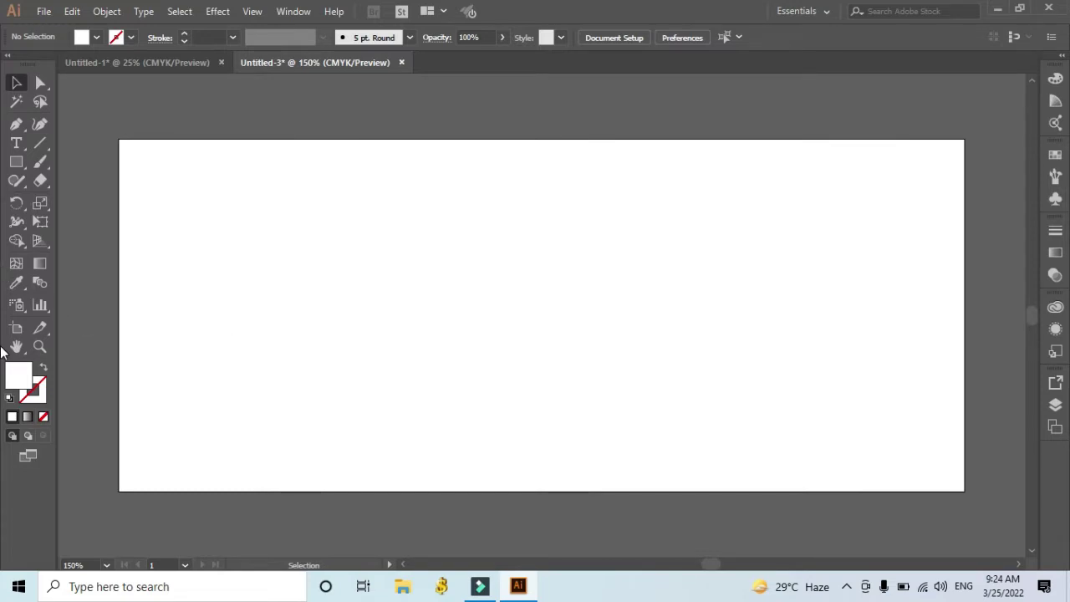
{"action": "left_click", "coordinate": [19, 124]}
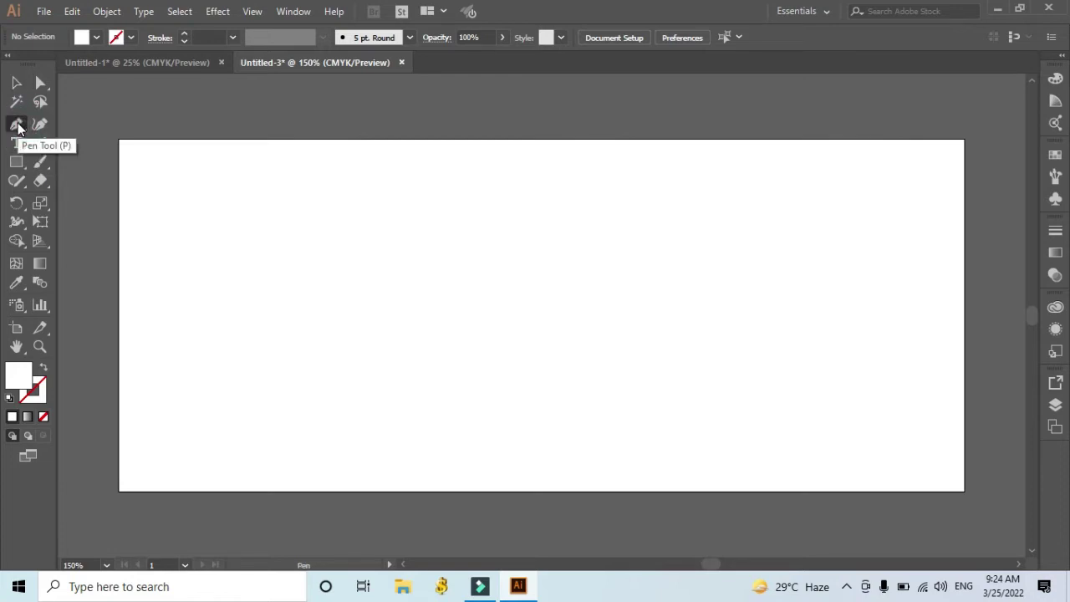
{"action": "left_click", "coordinate": [965, 139]}
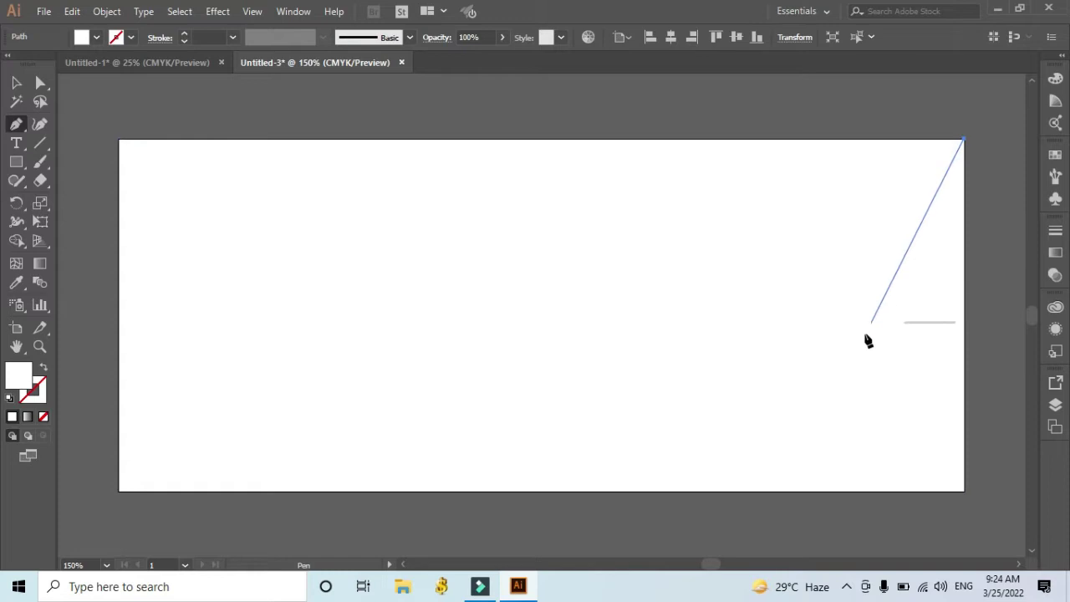
{"action": "left_click", "coordinate": [687, 491]}
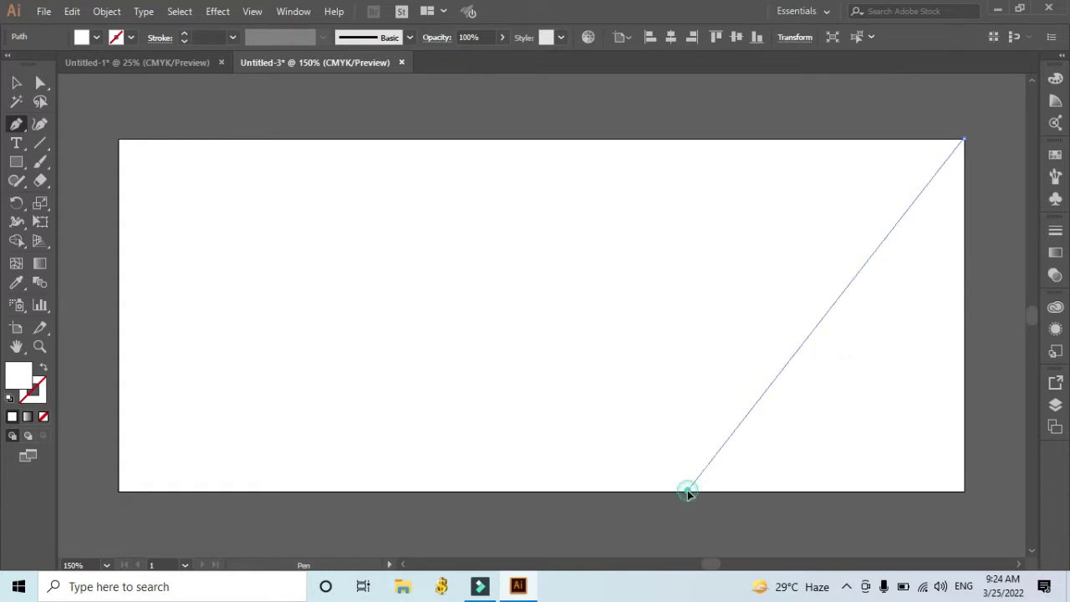
{"action": "left_click", "coordinate": [965, 492]}
{"action": "left_click", "coordinate": [966, 140]}
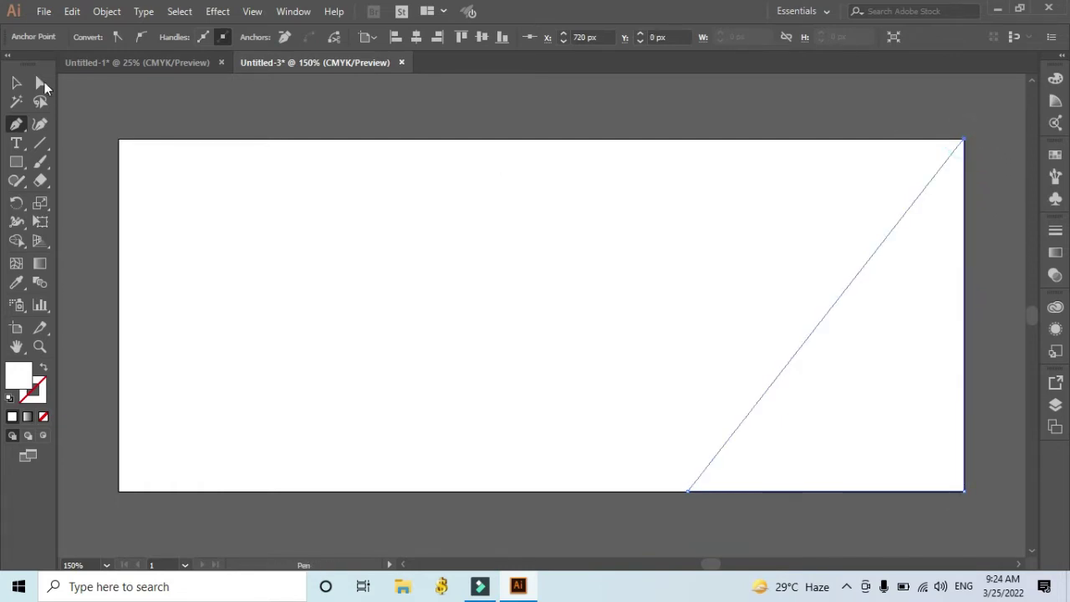
{"action": "left_click", "coordinate": [15, 82]}
{"action": "left_click", "coordinate": [969, 473]}
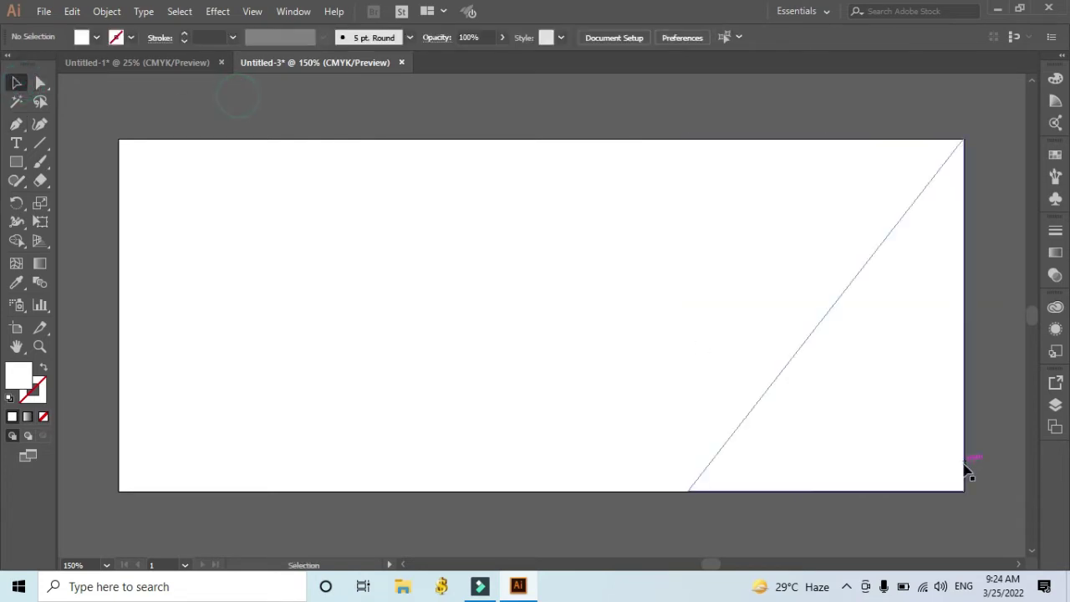
Step: Fill the triangle with a linear gradient and show the swatches for the gradient's starting colour stop
{"action": "left_click", "coordinate": [908, 430]}
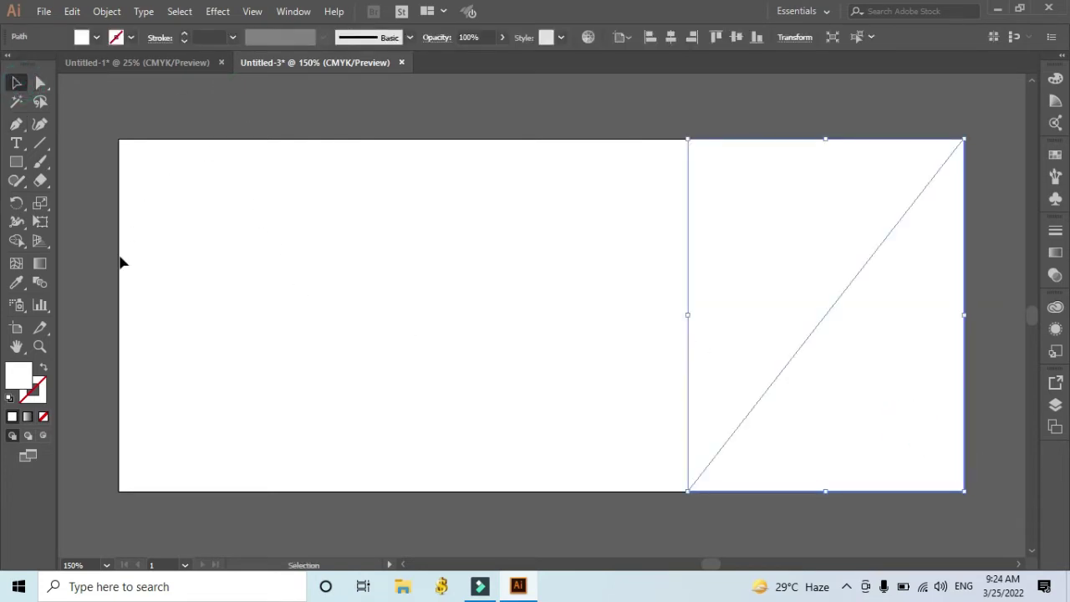
{"action": "left_click", "coordinate": [27, 418]}
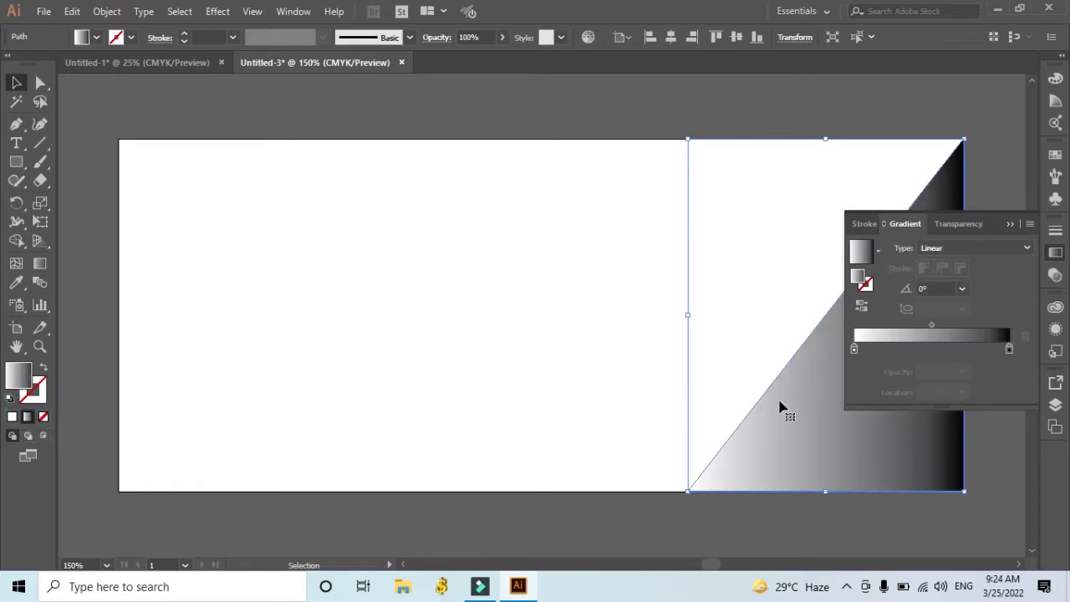
{"action": "left_click", "coordinate": [854, 351]}
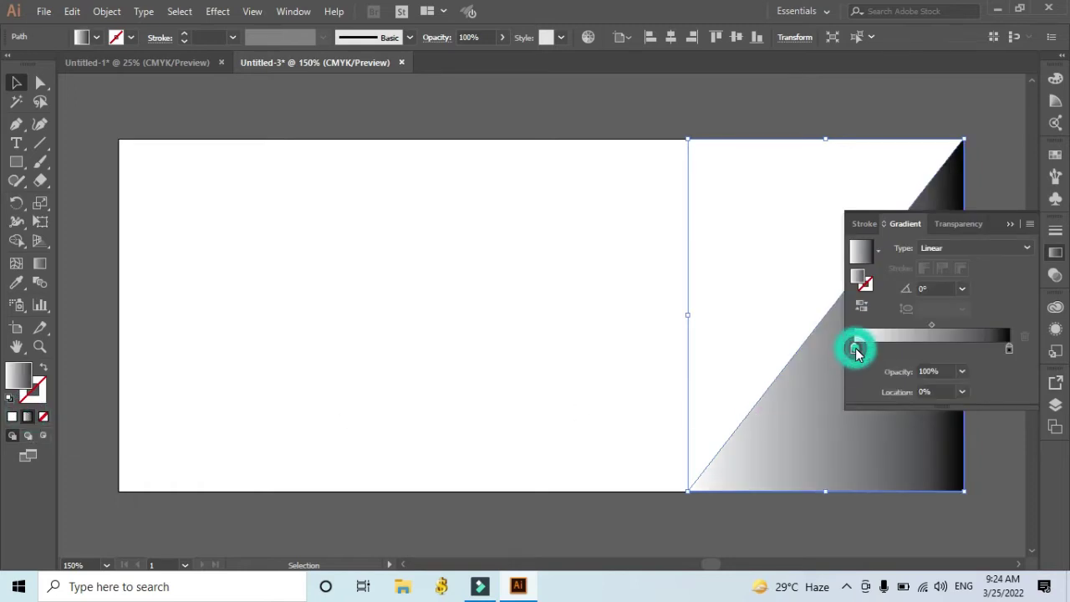
{"action": "double_click", "coordinate": [855, 350]}
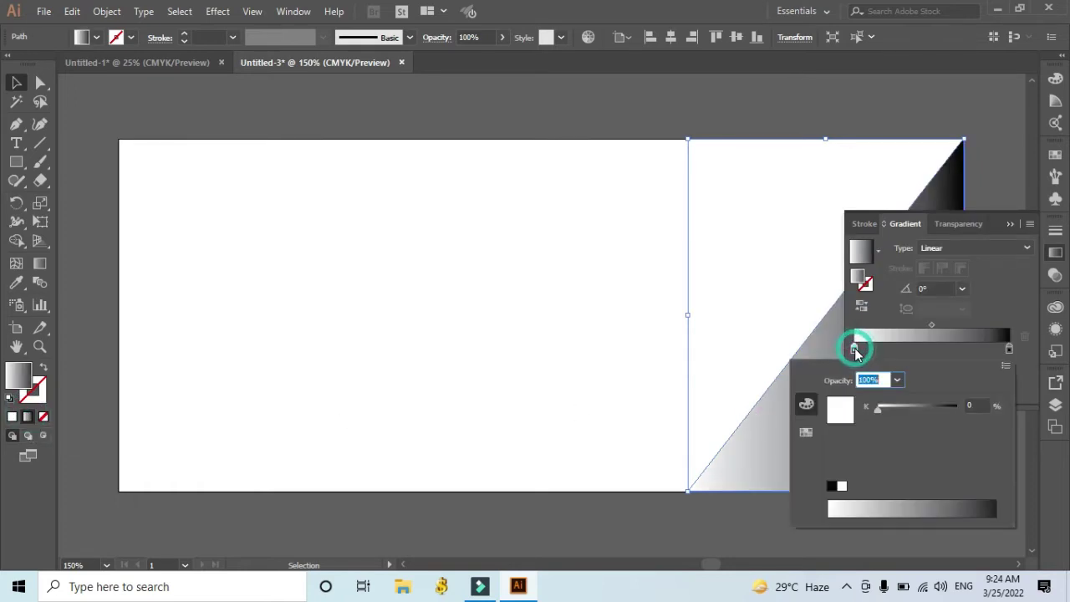
{"action": "left_click", "coordinate": [806, 432]}
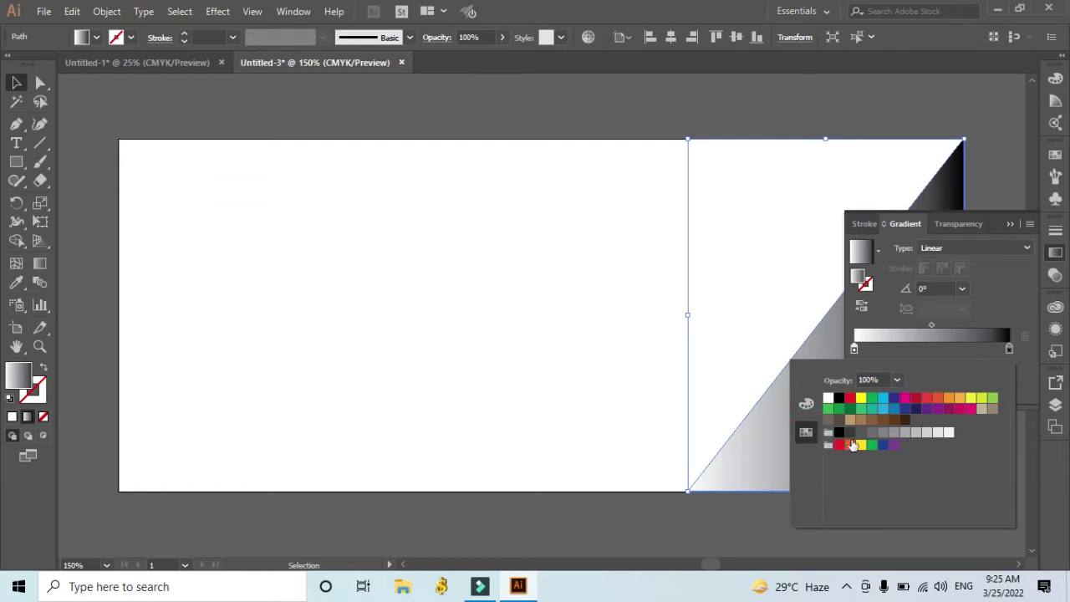
Step: Try dark blue, magenta, red, orange and yellow swatches on the gradient's starting colour stop
{"action": "left_click", "coordinate": [917, 413]}
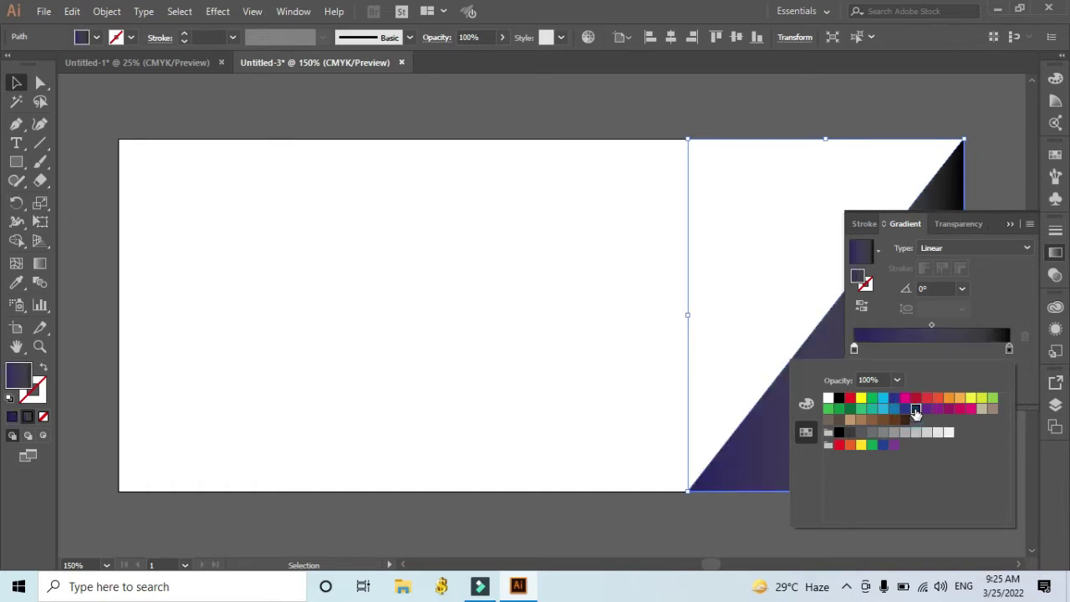
{"action": "left_click", "coordinate": [905, 399]}
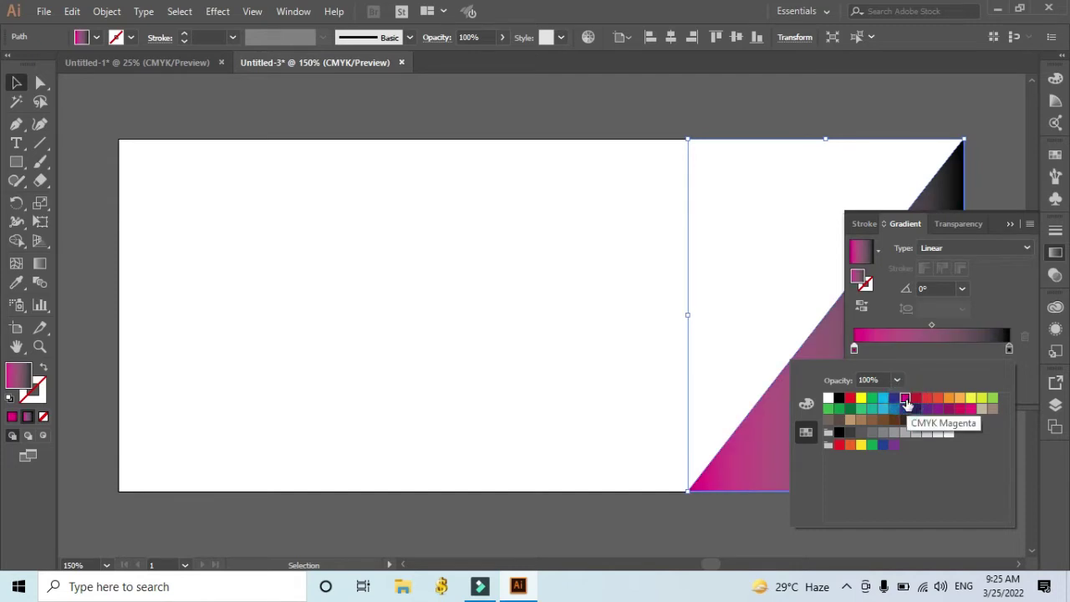
{"action": "left_click", "coordinate": [839, 447]}
{"action": "left_click", "coordinate": [854, 404]}
{"action": "left_click", "coordinate": [853, 402]}
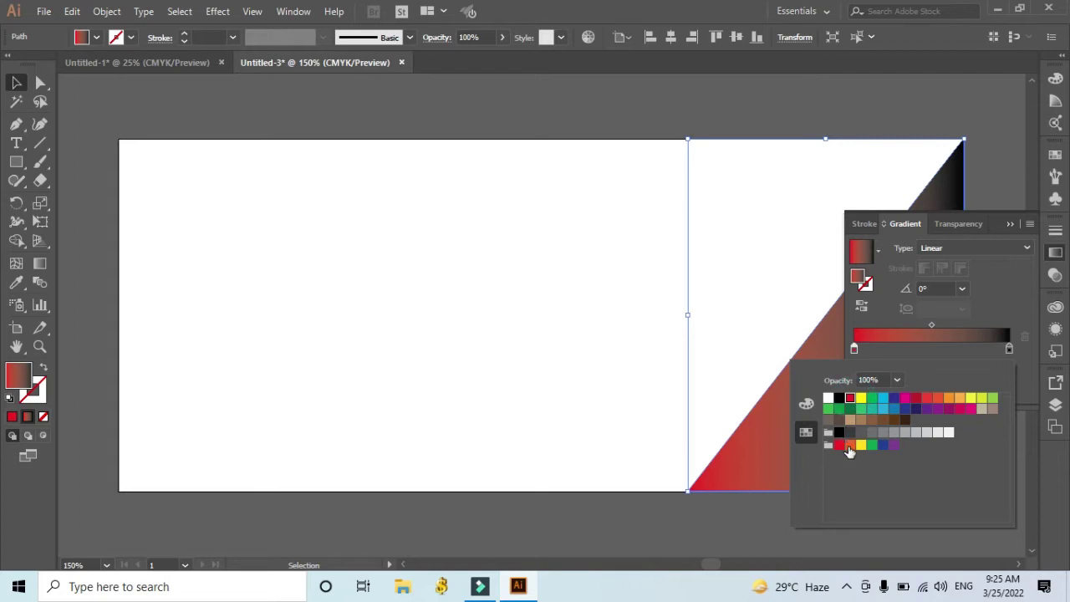
{"action": "left_click", "coordinate": [851, 446]}
{"action": "left_click", "coordinate": [862, 445]}
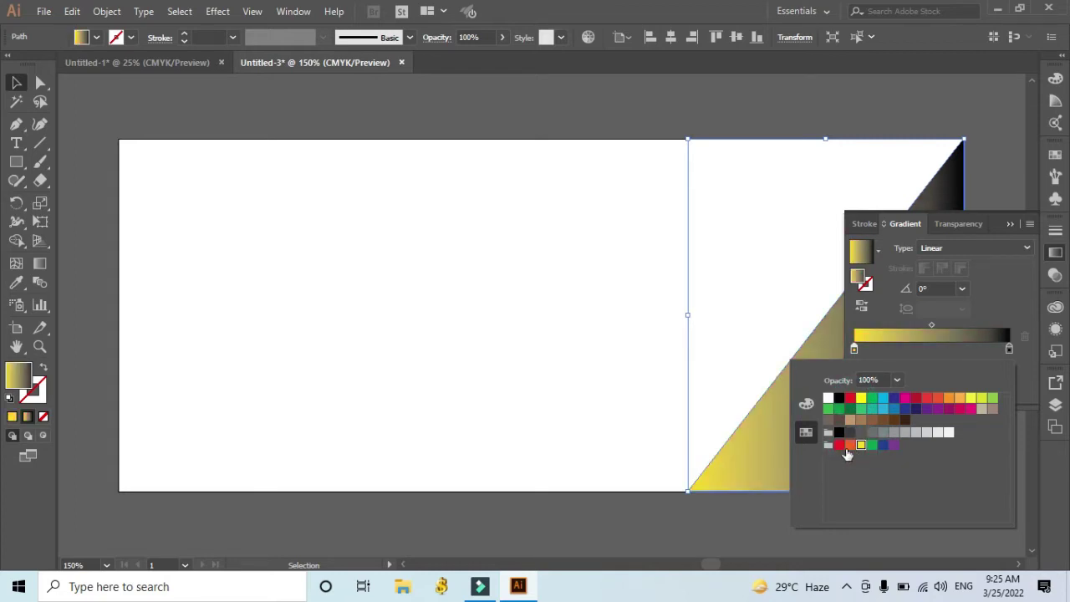
{"action": "left_click", "coordinate": [838, 445]}
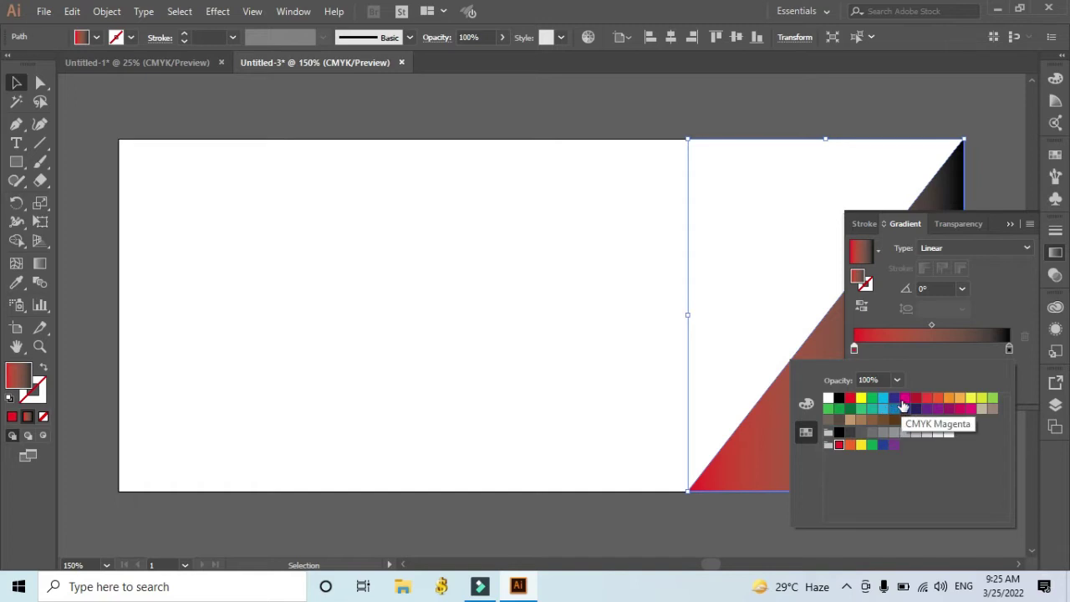
Step: Set the triangle's gradient to run from green at the starting stop to light orange at the end stop
{"action": "left_click", "coordinate": [839, 409]}
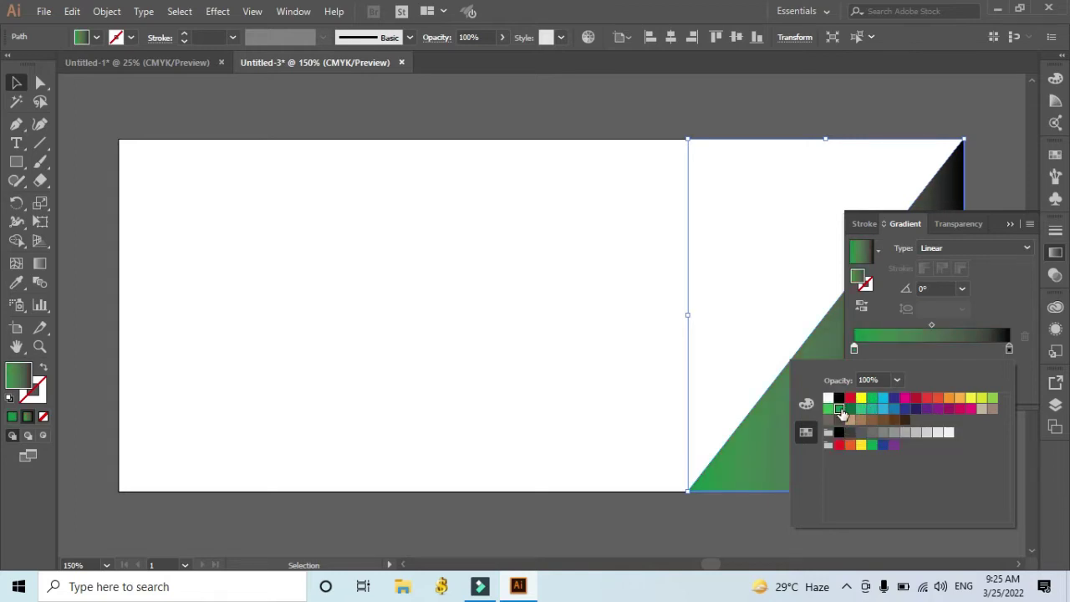
{"action": "double_click", "coordinate": [1009, 349]}
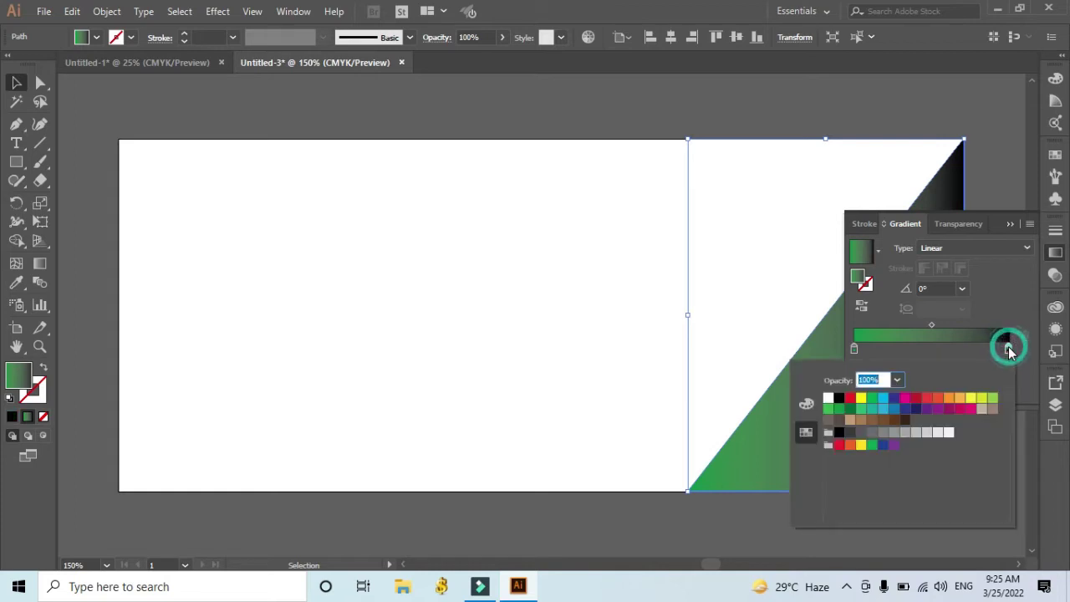
{"action": "left_click", "coordinate": [894, 400]}
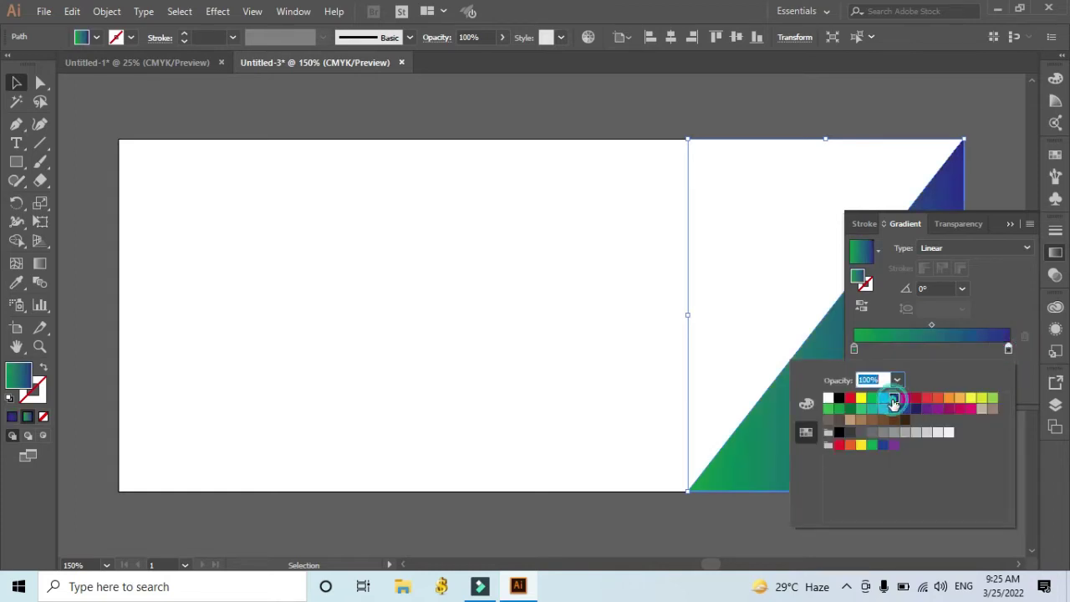
{"action": "left_click", "coordinate": [959, 399]}
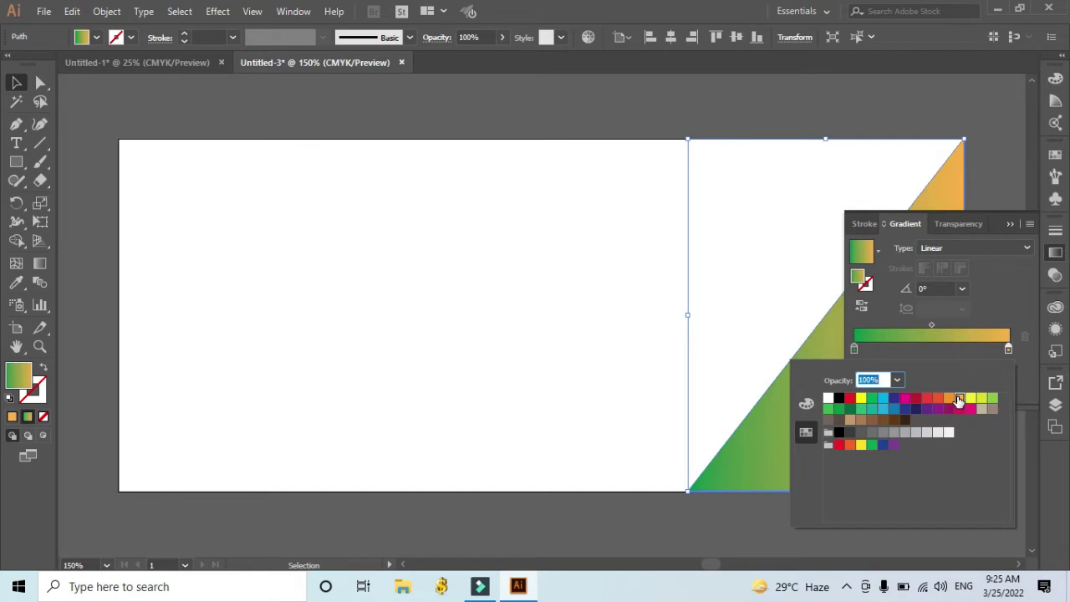
{"action": "left_click", "coordinate": [867, 98]}
{"action": "left_click", "coordinate": [867, 101]}
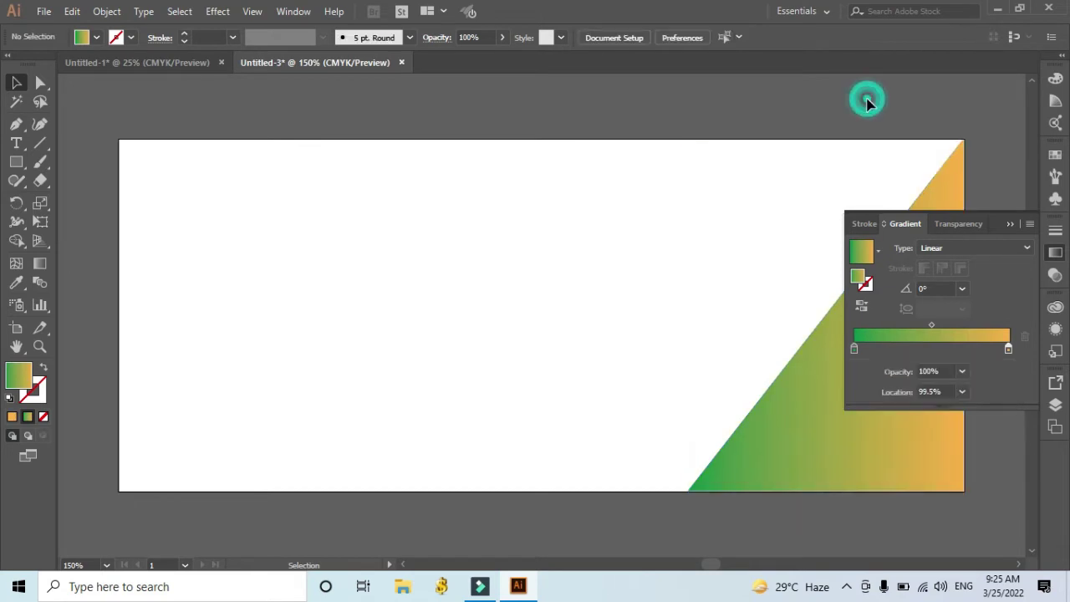
{"action": "left_click", "coordinate": [1012, 222]}
{"action": "left_click", "coordinate": [917, 319]}
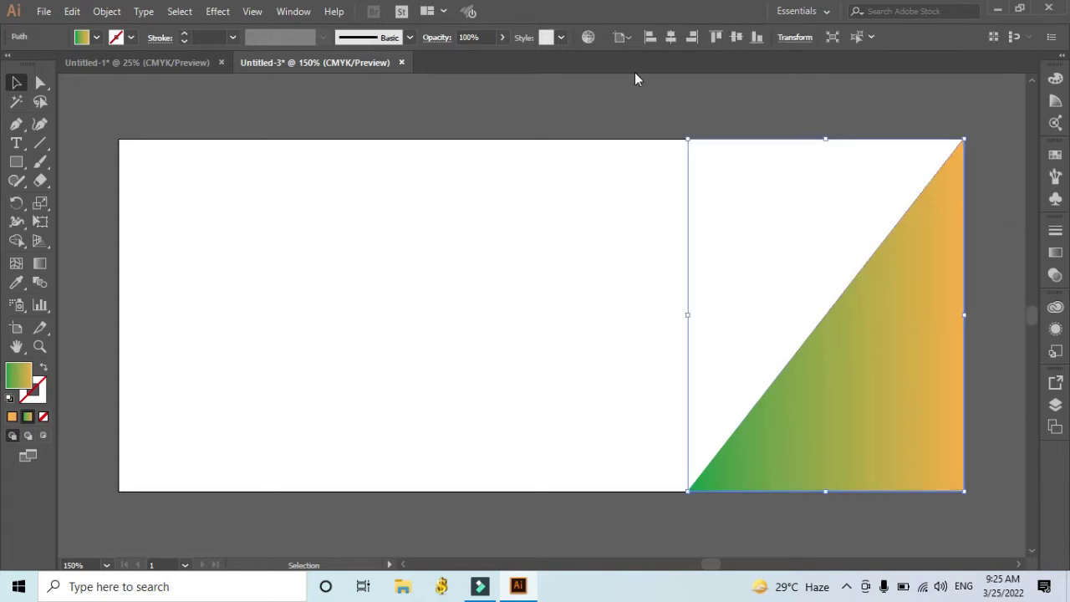
{"action": "left_click", "coordinate": [633, 93]}
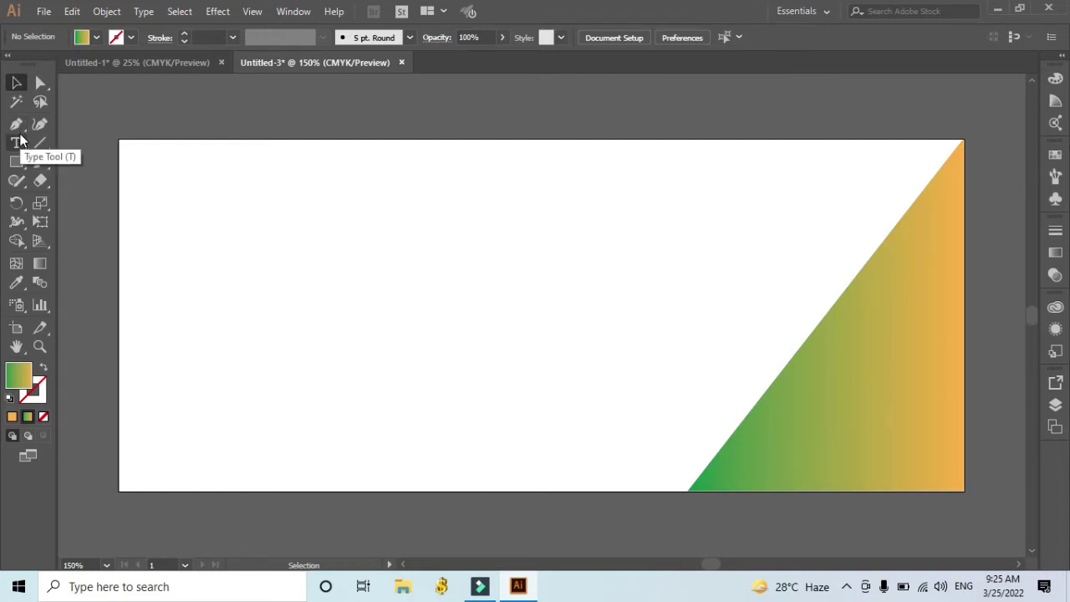
Step: Draw a gradient-filled rectangular strip along the artboard's bottom edge, from its left side to just before the triangle
{"action": "left_click_drag", "start_coordinate": [16, 162], "coordinate": [56, 160]}
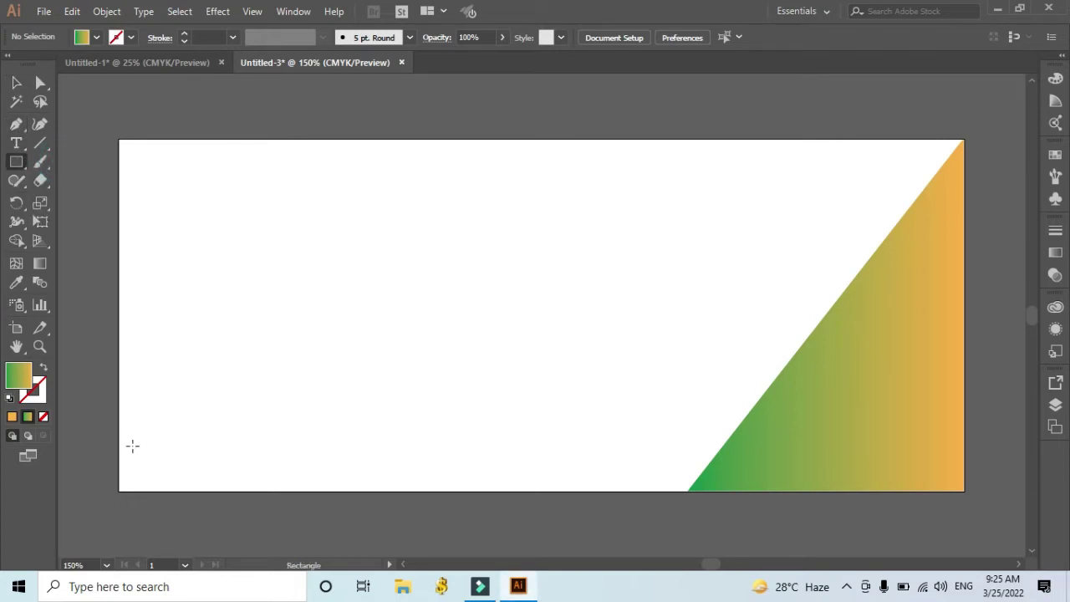
{"action": "mouse_move", "coordinate": [121, 436]}
{"action": "left_mouse_down"}
{"action": "mouse_move", "coordinate": [256, 477]}
{"action": "mouse_move", "coordinate": [421, 497]}
{"action": "mouse_move", "coordinate": [681, 492]}
{"action": "left_mouse_up"}
{"action": "left_click", "coordinate": [18, 81]}
Step: Move the strip's top-right anchor point outward so its end slants parallel to the triangle, leaving a narrow white gap
{"action": "left_click", "coordinate": [39, 82]}
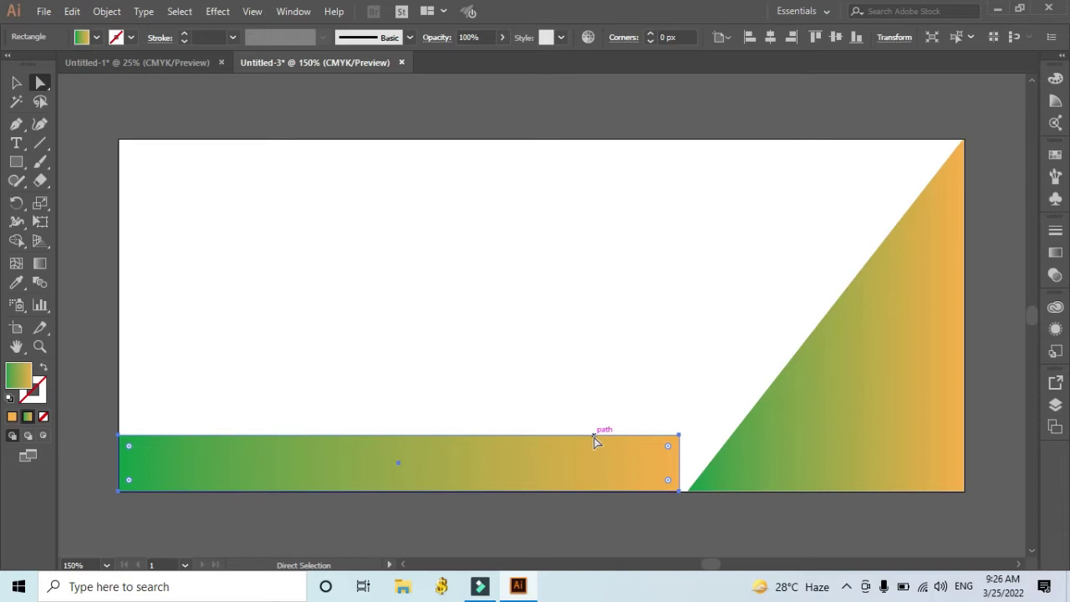
{"action": "left_click", "coordinate": [679, 436]}
{"action": "left_click_drag", "start_coordinate": [679, 435], "coordinate": [721, 437]}
{"action": "left_click", "coordinate": [705, 368]}
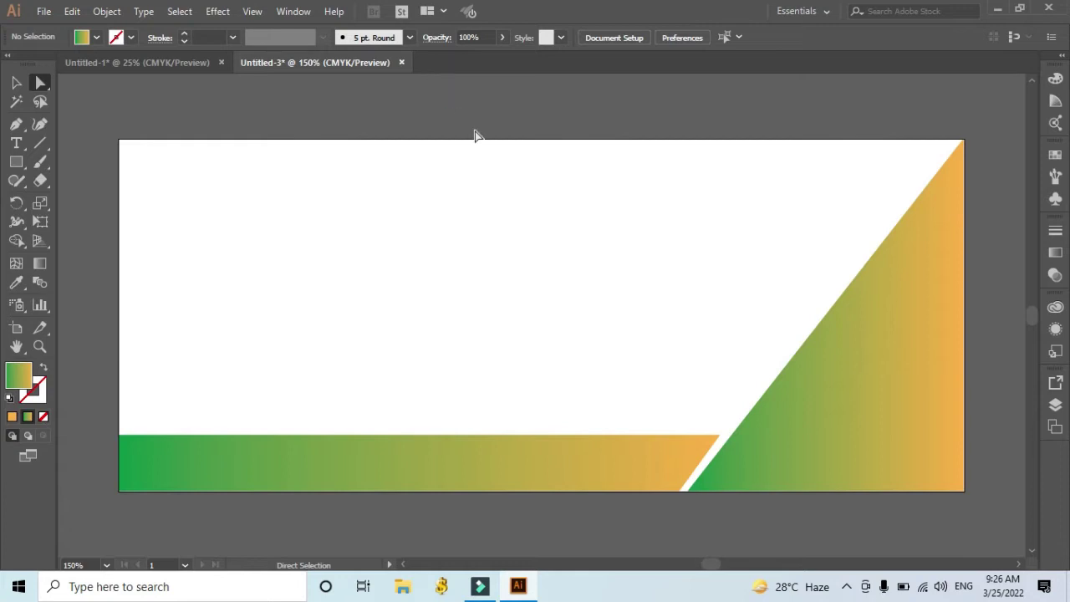
{"action": "scroll", "coordinate": [475, 134], "scroll_direction": "up", "scroll_amount": 2}
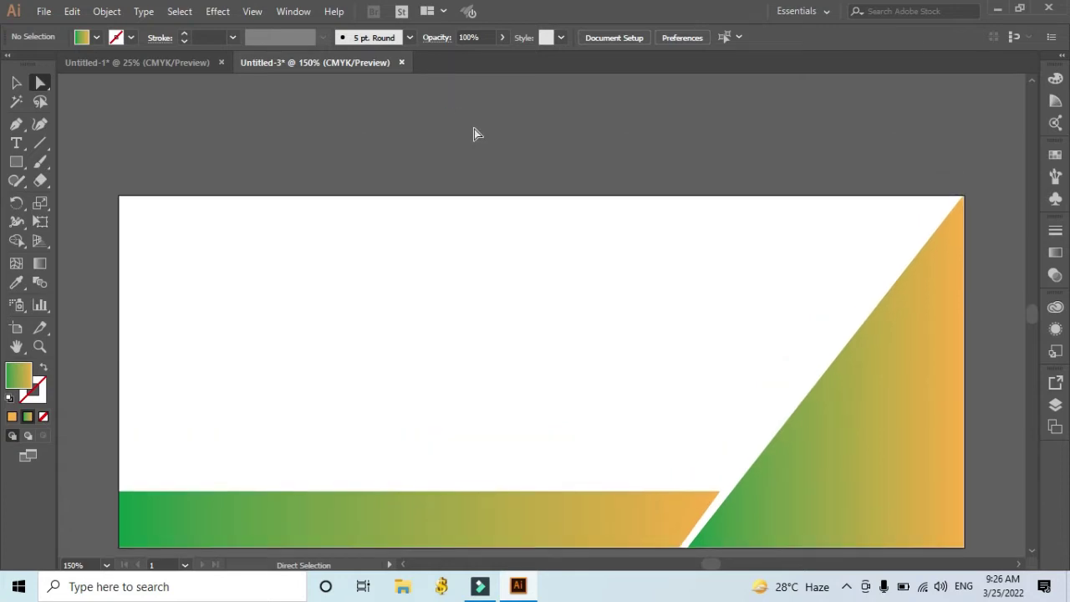
{"action": "scroll", "coordinate": [474, 131], "scroll_direction": "down", "scroll_amount": 1}
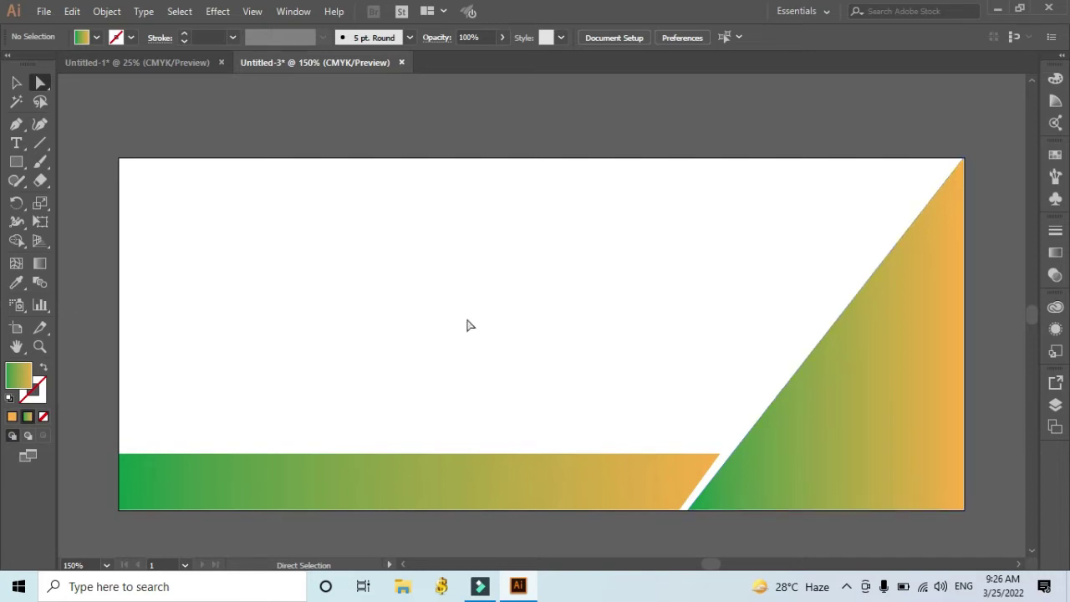
Step: Add the text BANNER DESIGN in the upper middle of the artboard and enlarge it to 22 pt
{"action": "left_click", "coordinate": [16, 143]}
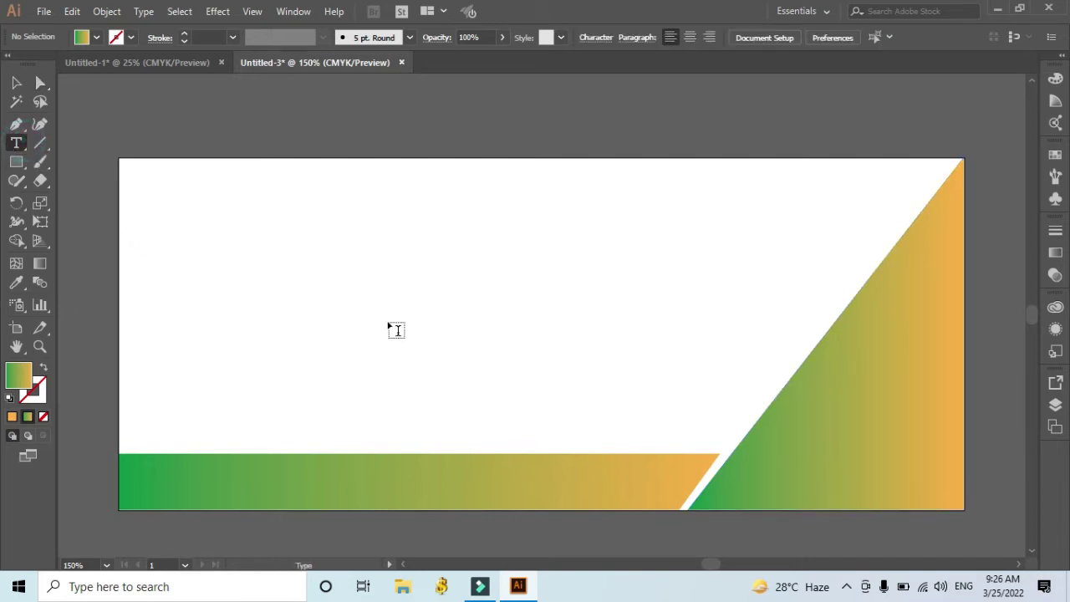
{"action": "left_click", "coordinate": [340, 247]}
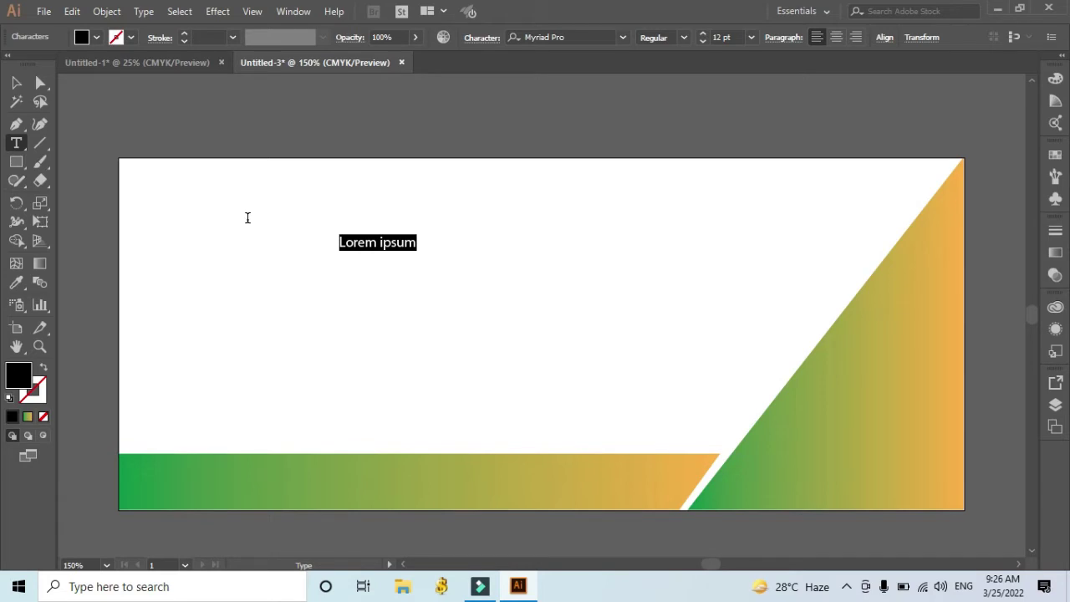
{"action": "type", "text": "BA"}
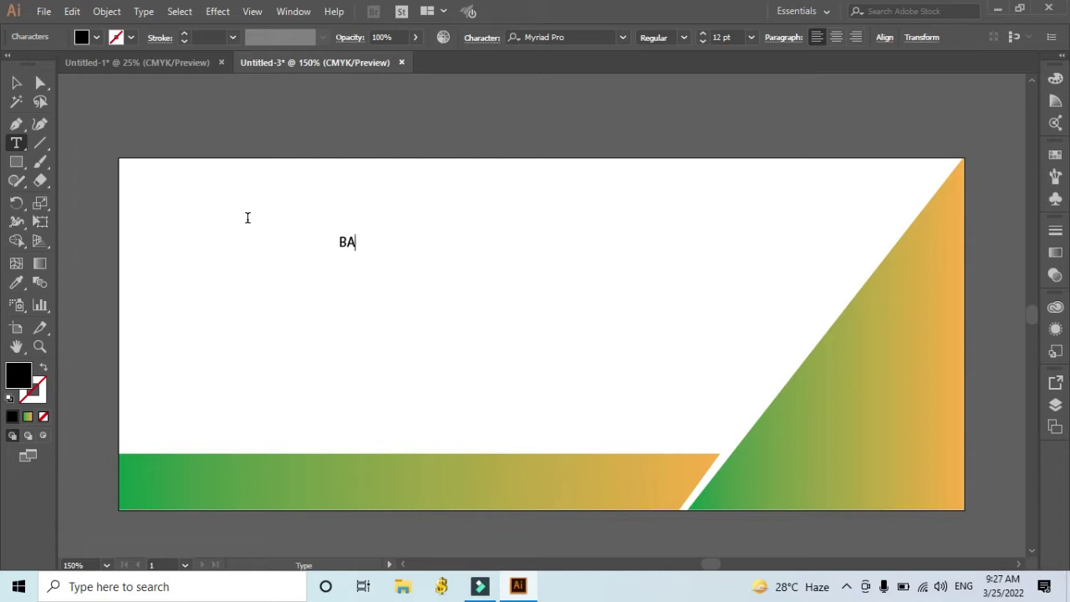
{"action": "type", "text": "NNER DESIGN"}
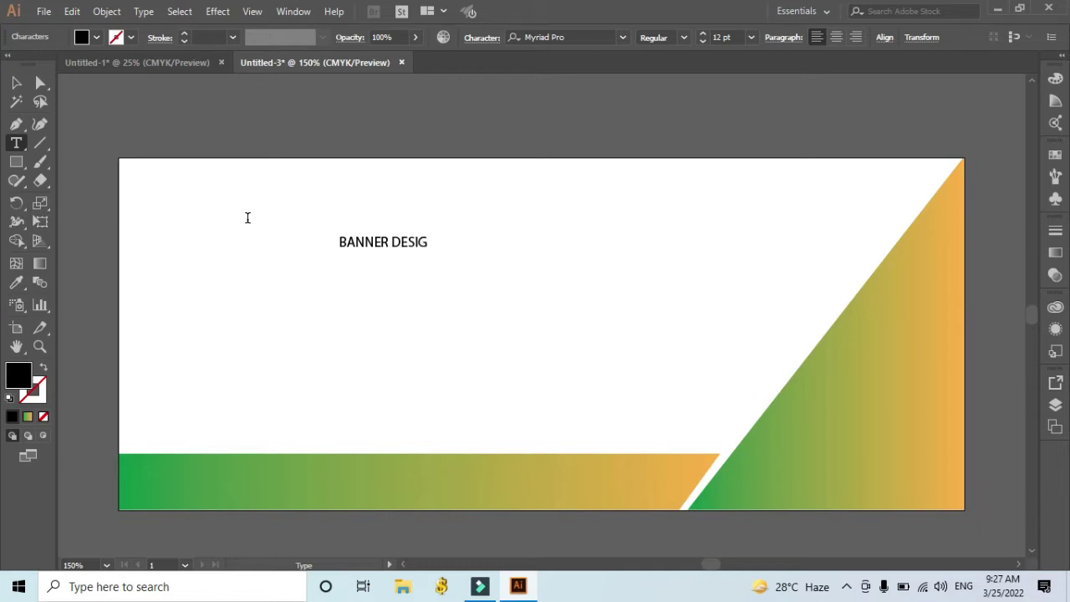
{"action": "left_click", "coordinate": [15, 82]}
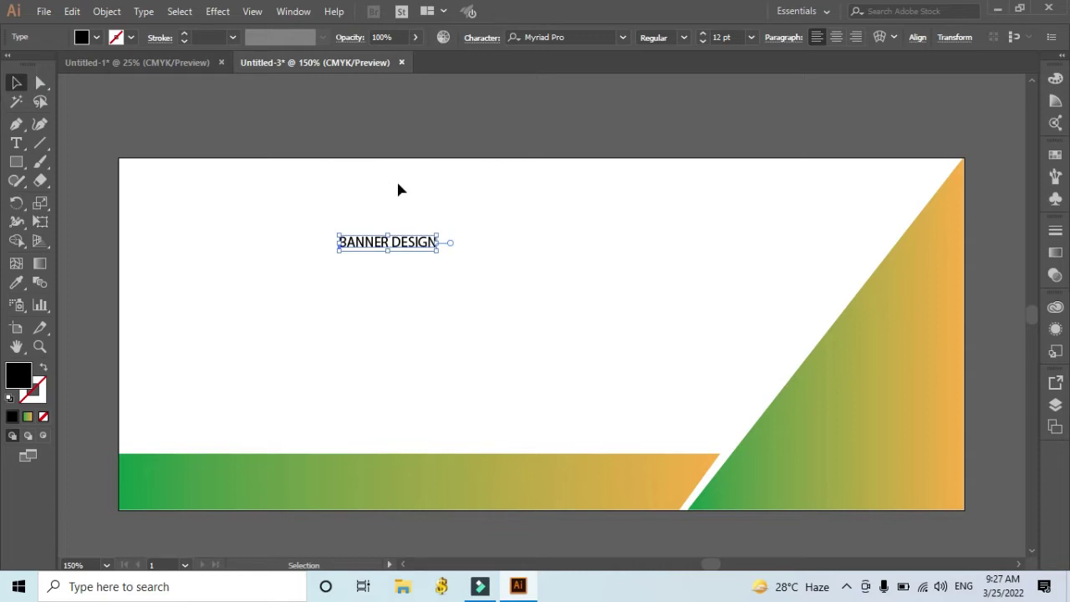
{"action": "left_click", "coordinate": [703, 33]}
{"action": "left_click", "coordinate": [703, 33]}
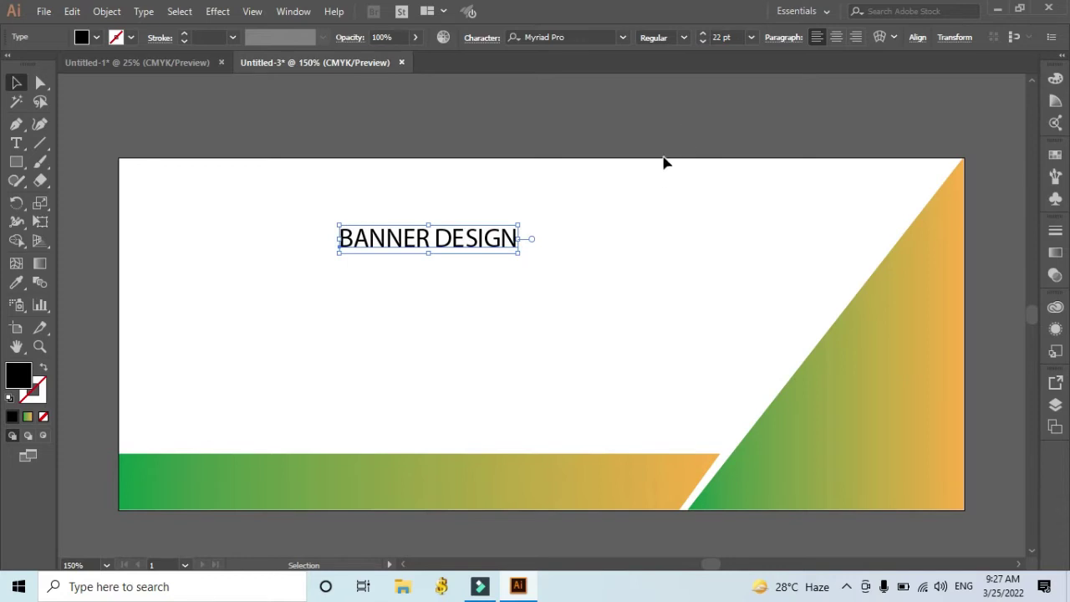
Step: Try a character tracking of 100 on the BANNER DESIGN heading, and settle on a tracking of 300
{"action": "key", "text": "a"}
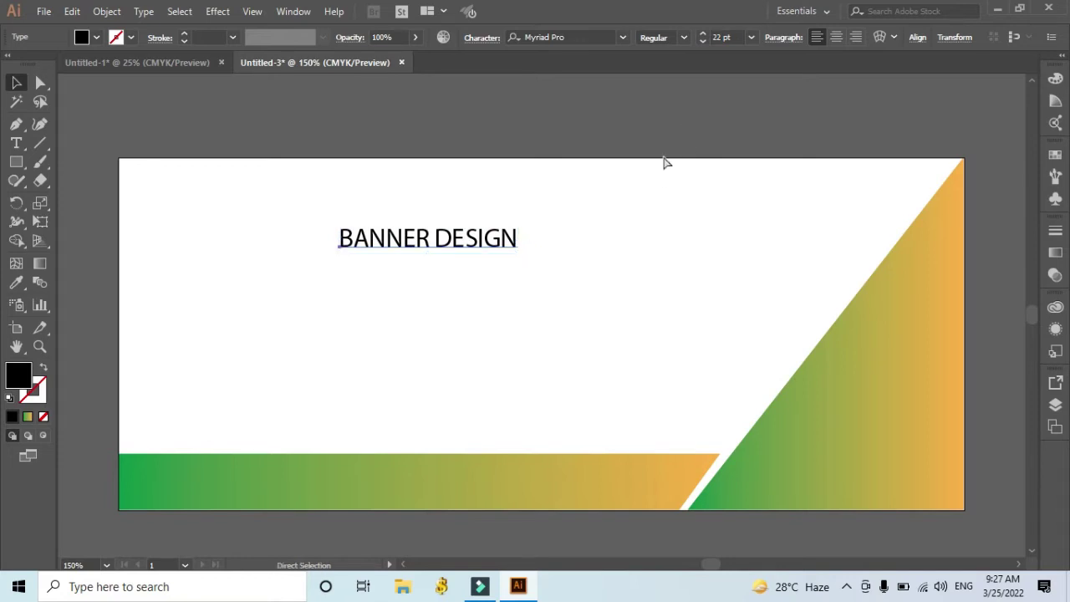
{"action": "key", "text": "ctrl+t"}
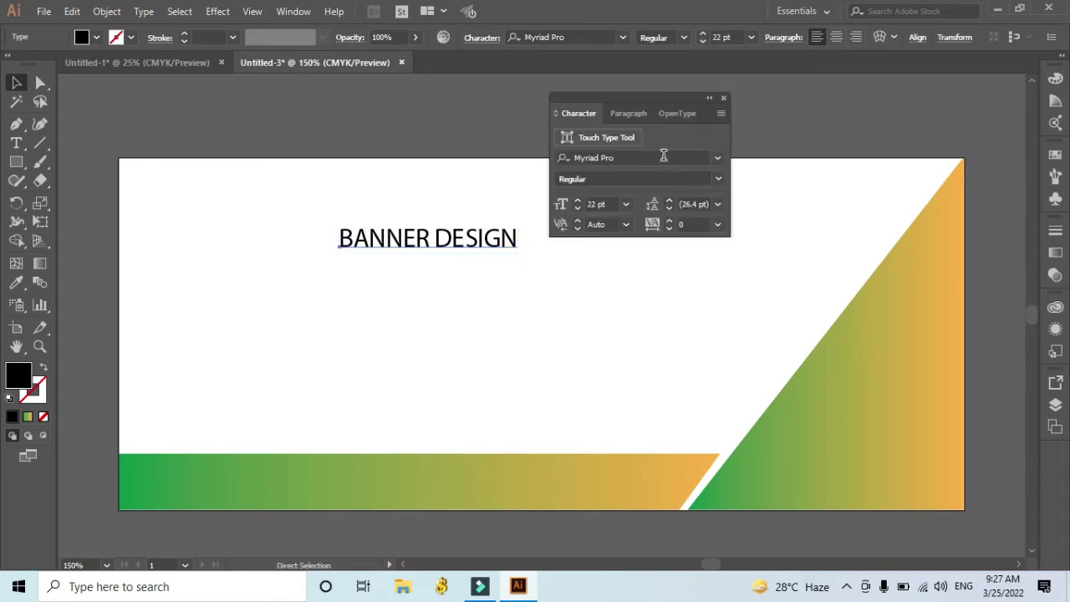
{"action": "left_click", "coordinate": [688, 225]}
{"action": "left_click", "coordinate": [679, 224]}
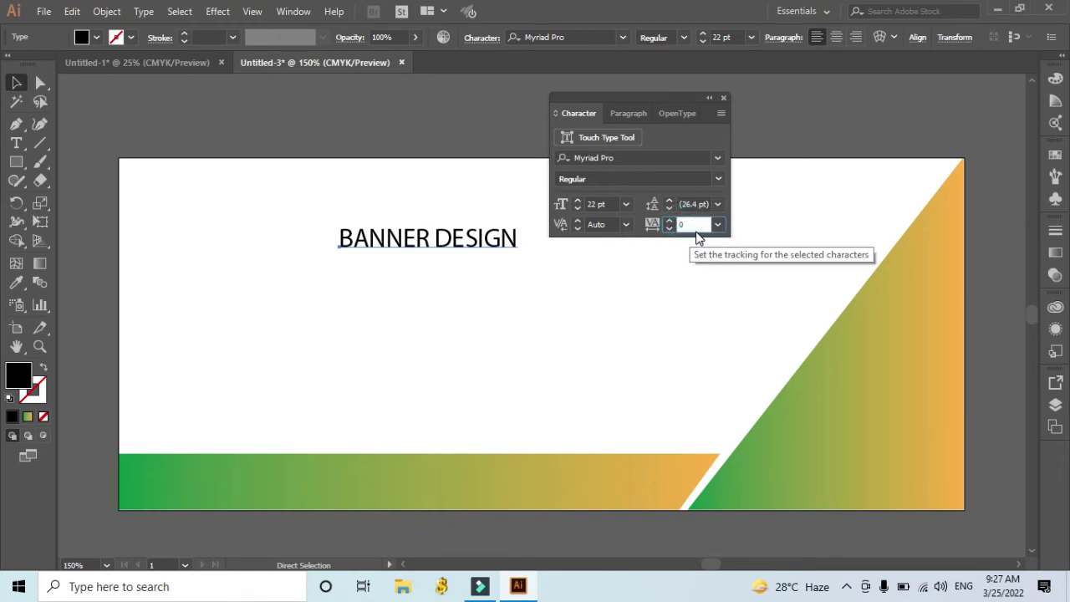
{"action": "type", "text": "1000"}
{"action": "key", "text": "BackSpace"}
{"action": "key", "text": "Return"}
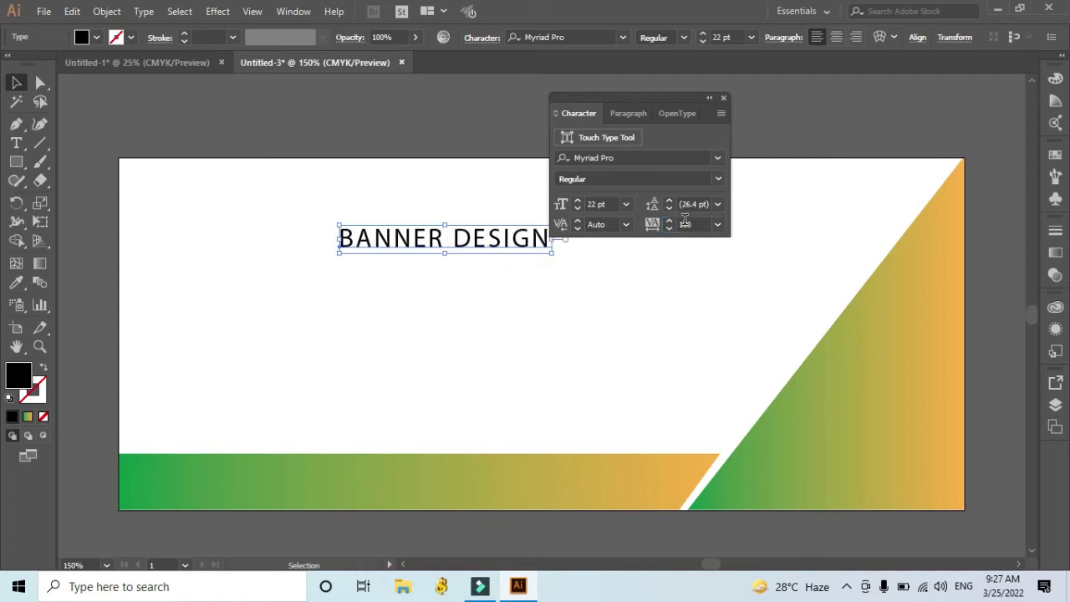
{"action": "left_click", "coordinate": [690, 224]}
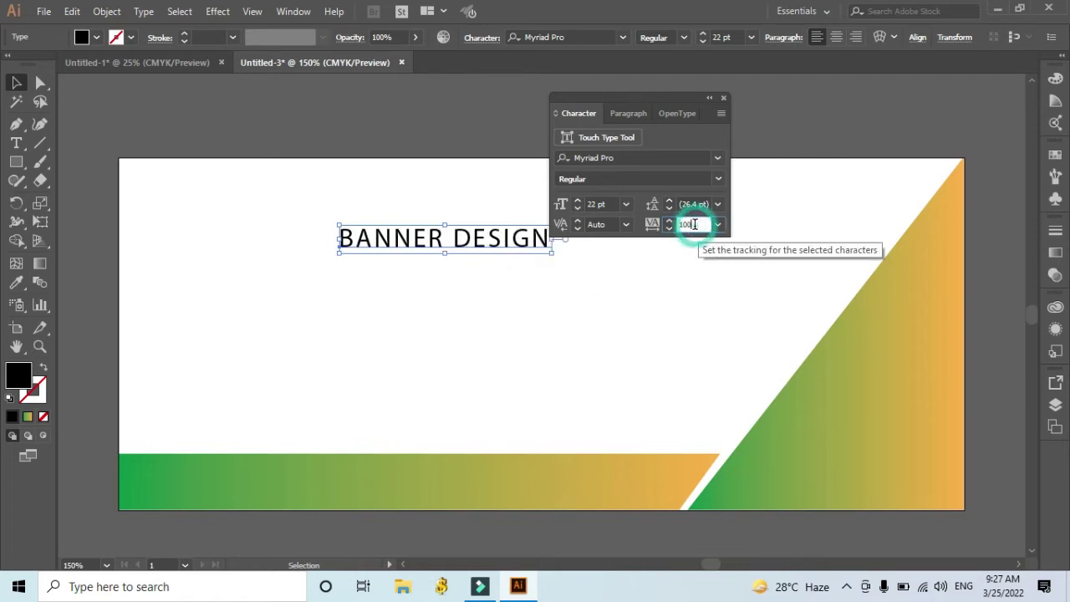
{"action": "left_click_drag", "start_coordinate": [694, 224], "coordinate": [674, 224]}
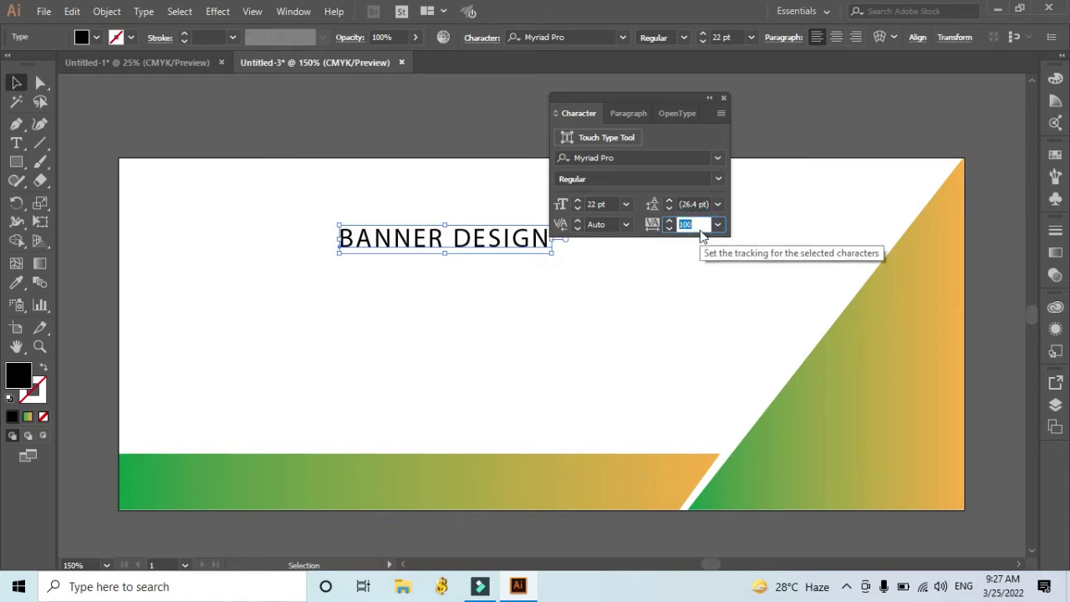
{"action": "type", "text": "300"}
{"action": "key", "text": "Return"}
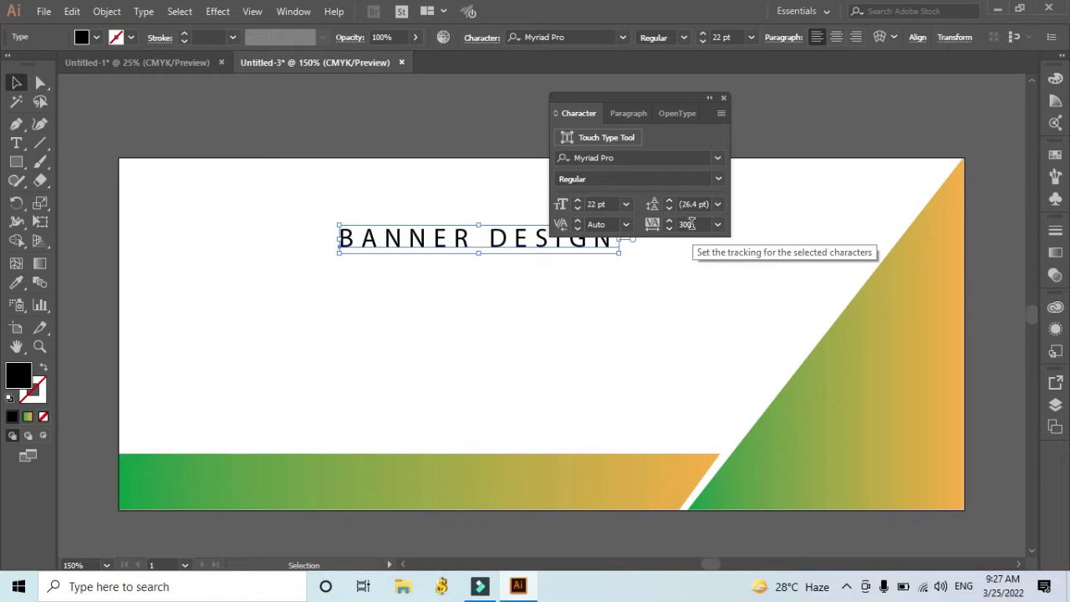
{"action": "left_click", "coordinate": [723, 98]}
{"action": "left_click", "coordinate": [652, 101]}
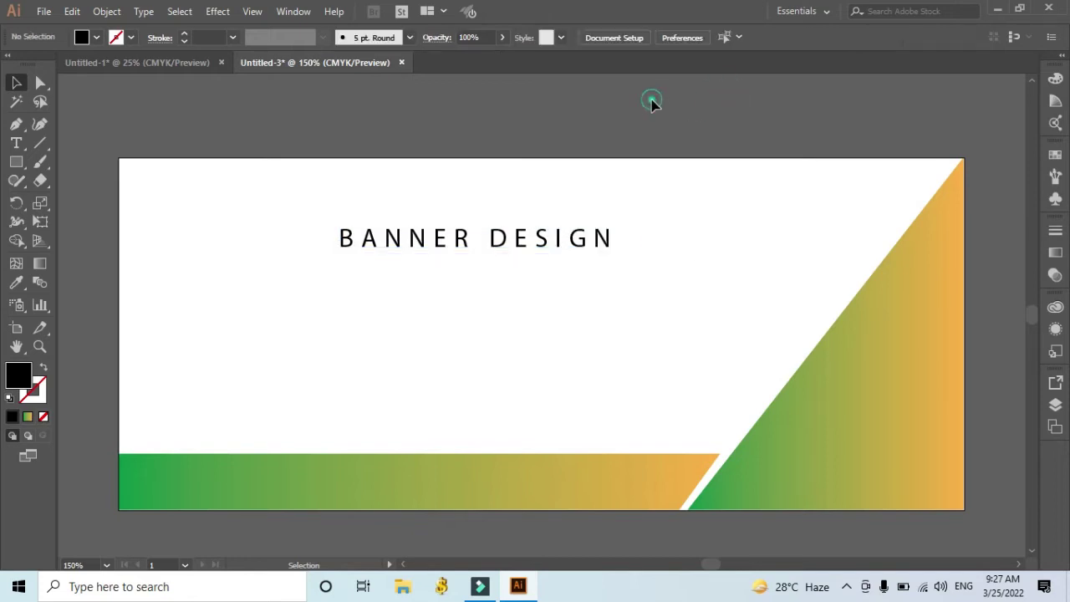
Step: Shift the heading slightly left and down, and change its font to Gadugi
{"action": "left_click_drag", "start_coordinate": [603, 239], "coordinate": [577, 245]}
{"action": "left_click", "coordinate": [619, 120]}
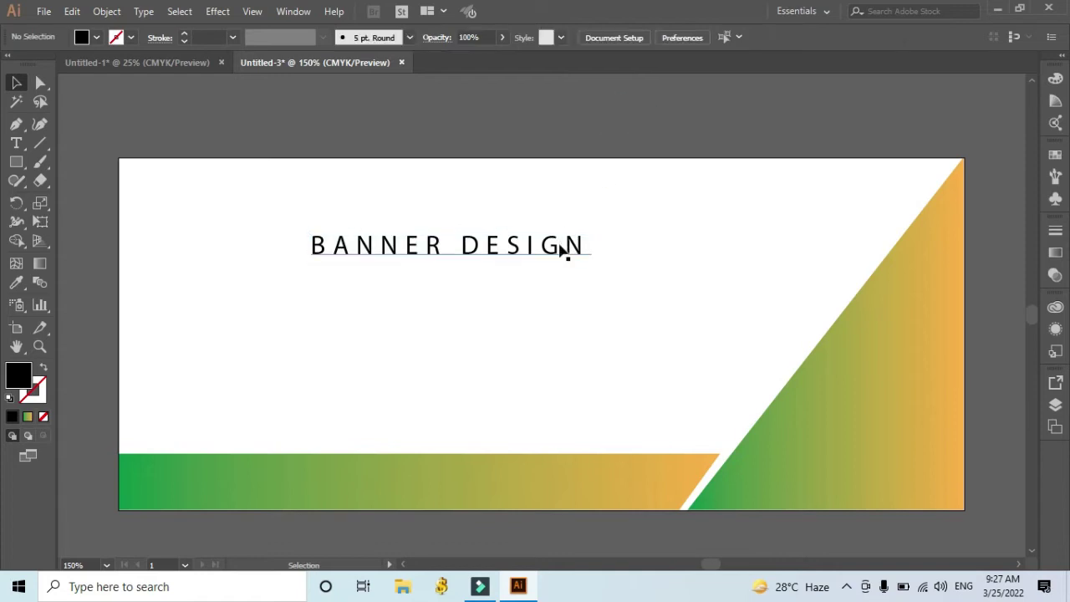
{"action": "left_click", "coordinate": [565, 251]}
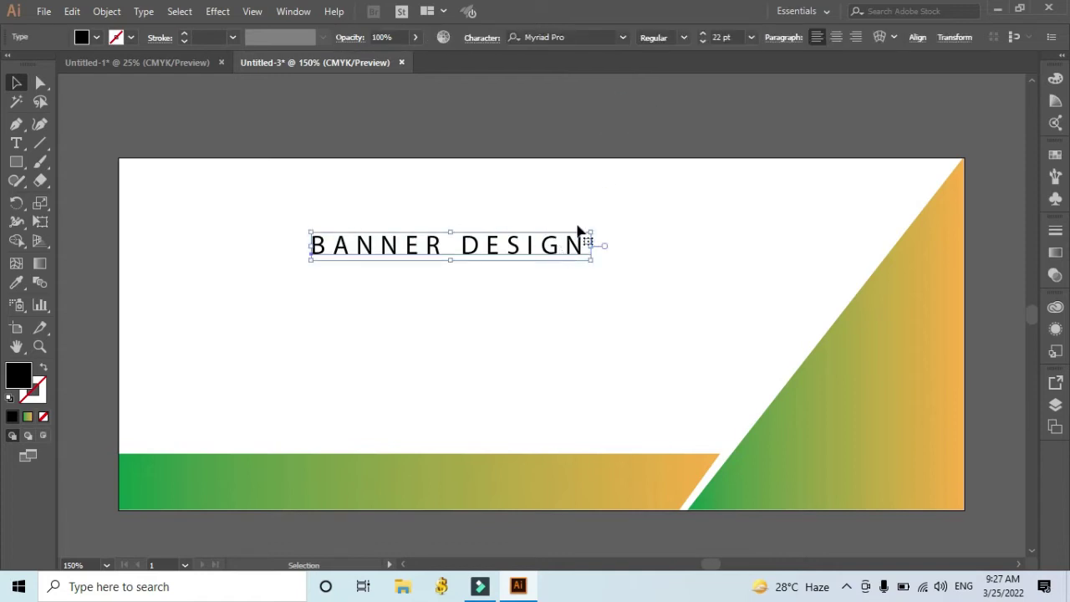
{"action": "left_click", "coordinate": [623, 37]}
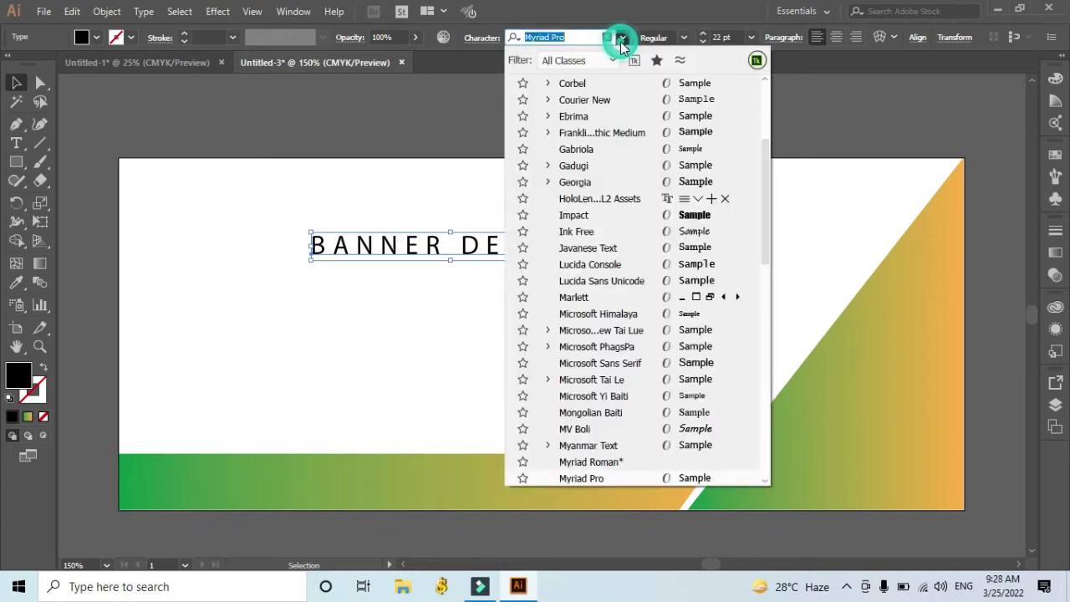
{"action": "left_click", "coordinate": [575, 167]}
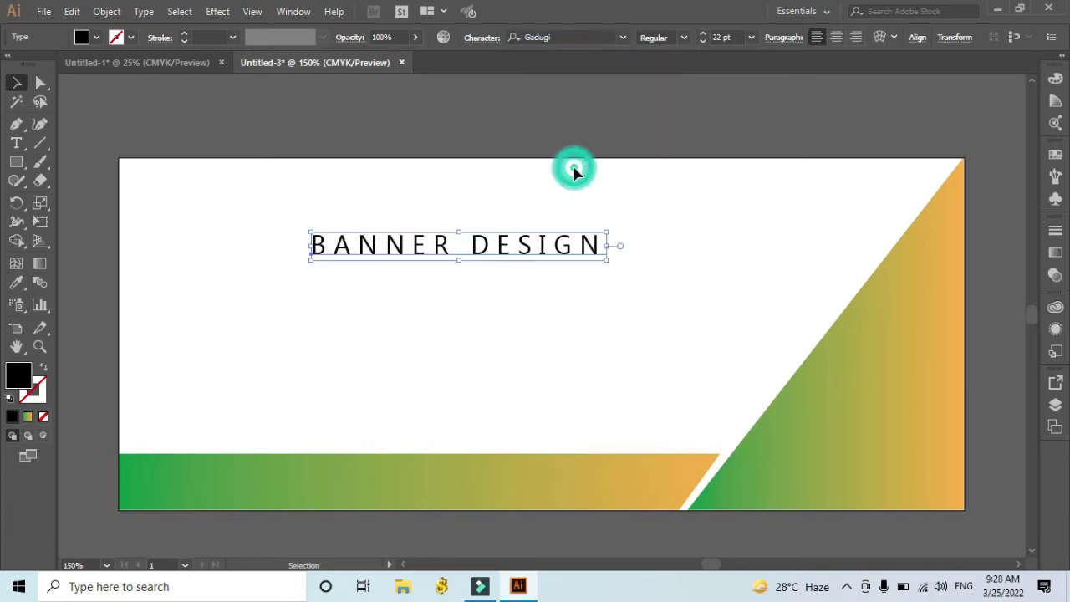
{"action": "left_click", "coordinate": [662, 102]}
Step: Make the heading Bold and change its font to Georgia
{"action": "left_click", "coordinate": [574, 255]}
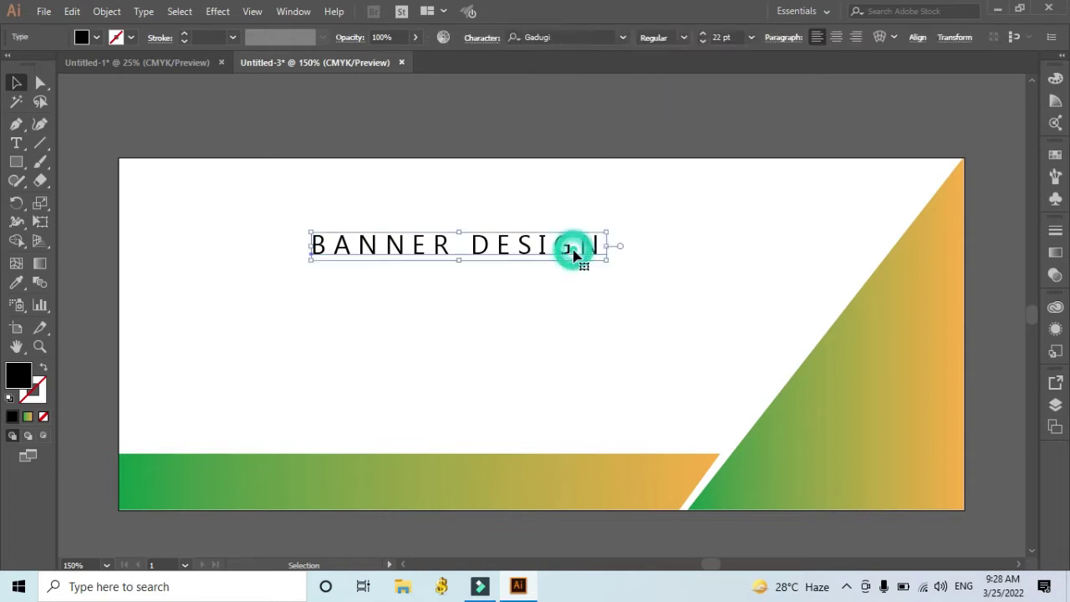
{"action": "left_click", "coordinate": [685, 37]}
{"action": "left_click", "coordinate": [669, 72]}
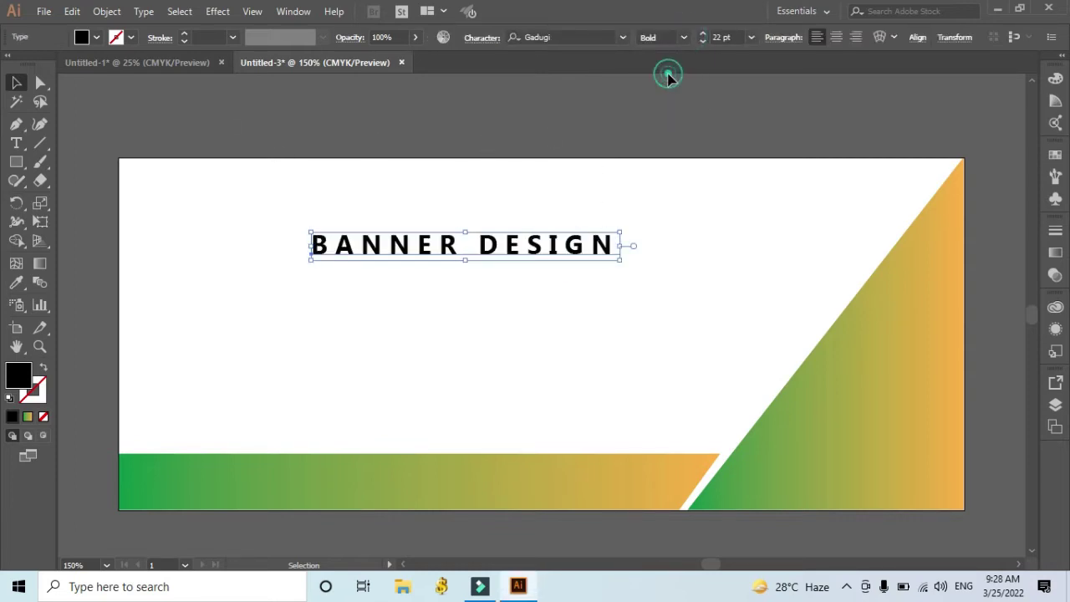
{"action": "left_click", "coordinate": [677, 118]}
{"action": "left_click", "coordinate": [598, 251]}
{"action": "left_click", "coordinate": [624, 38]}
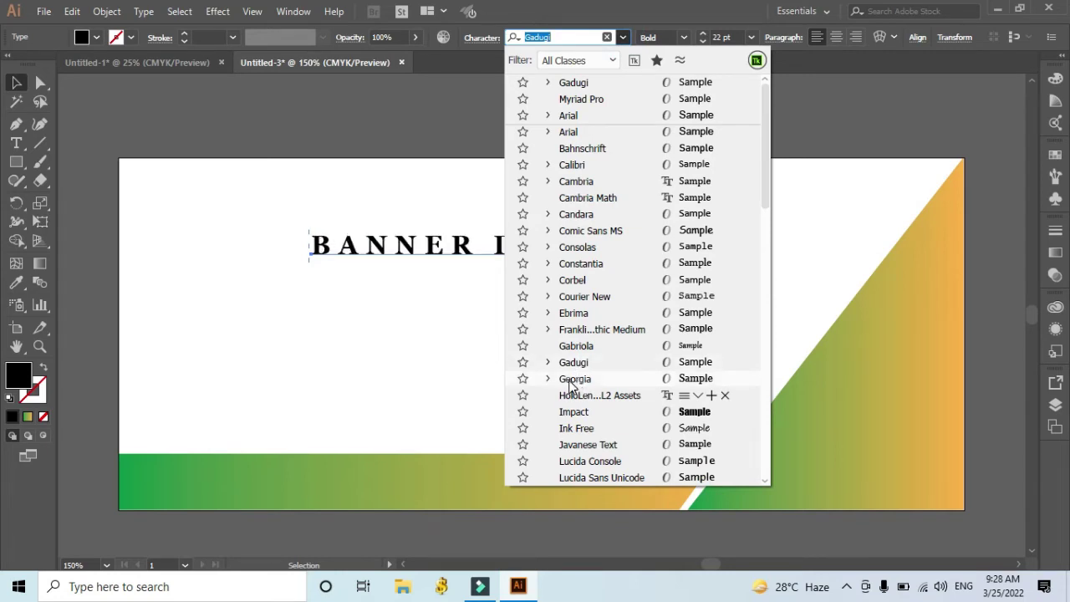
{"action": "left_click", "coordinate": [572, 383]}
{"action": "left_click", "coordinate": [648, 130]}
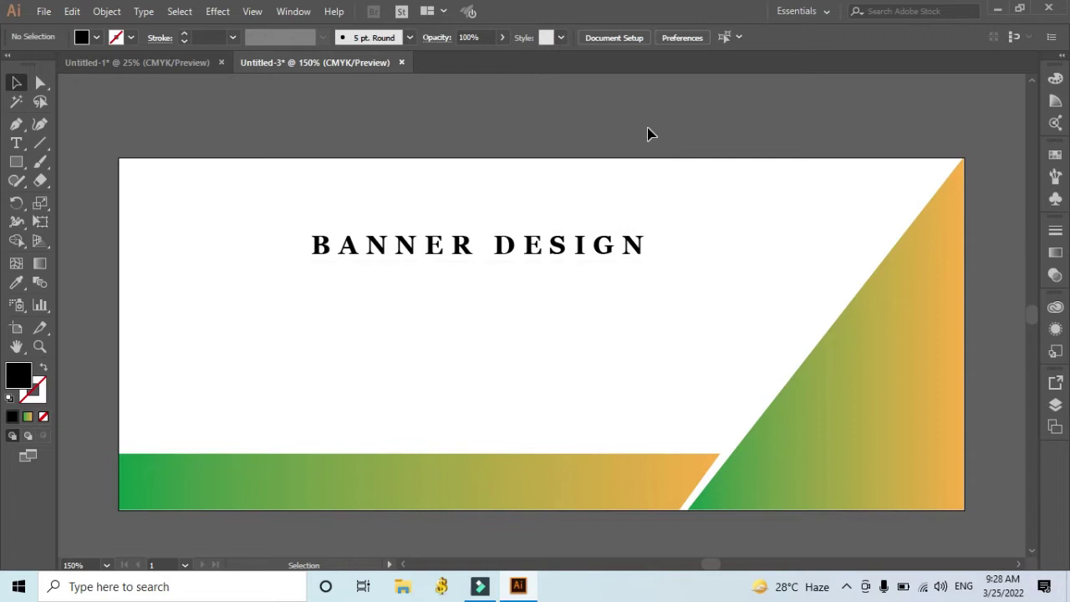
Step: Expand the heading's object and fill so the text becomes outlined shapes
{"action": "left_click", "coordinate": [621, 243]}
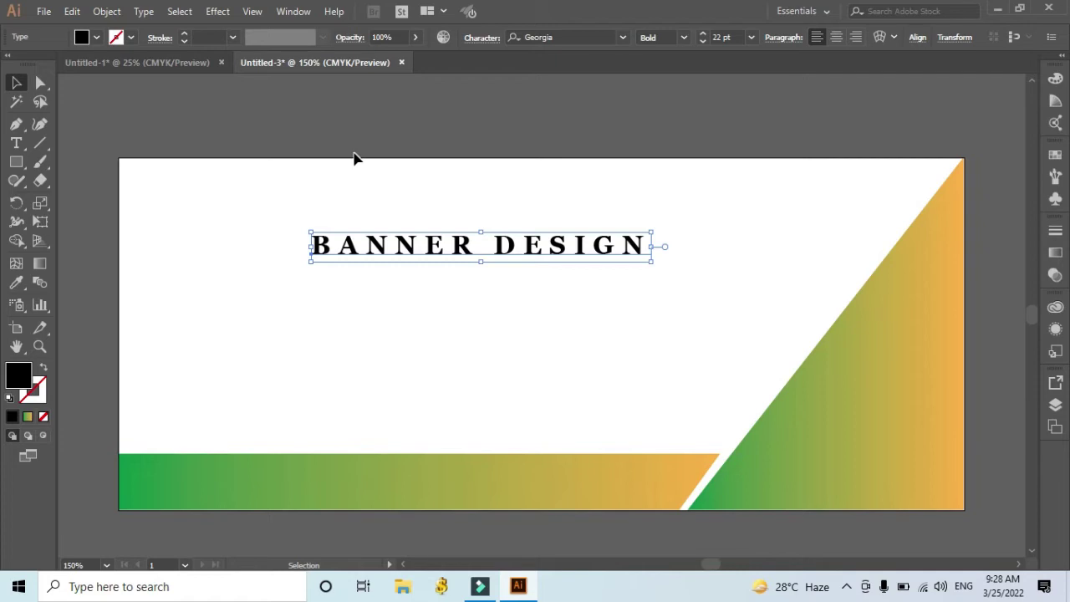
{"action": "left_click", "coordinate": [106, 12]}
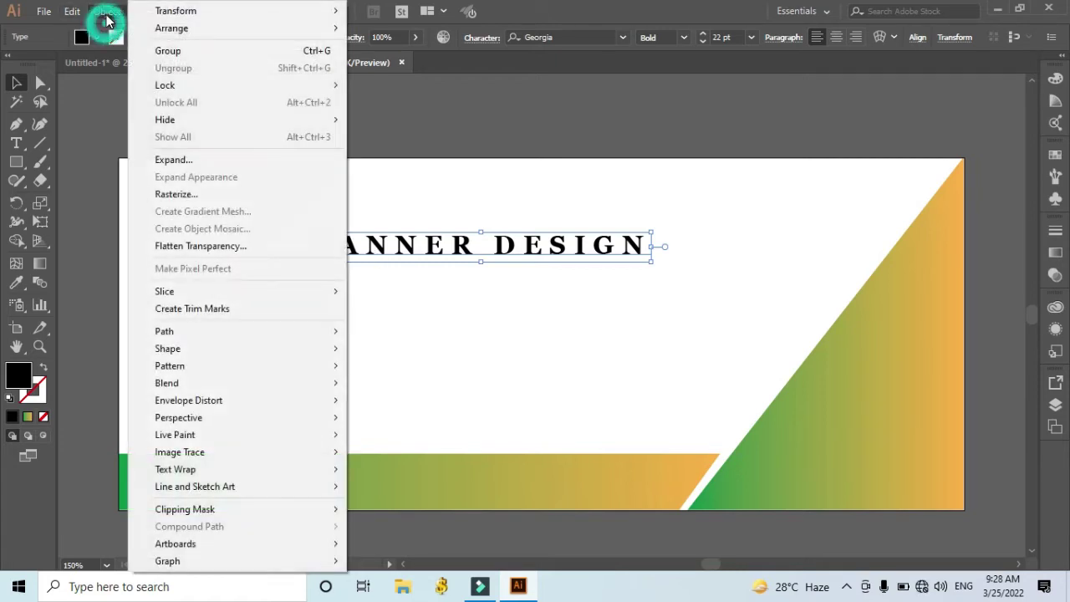
{"action": "left_click", "coordinate": [182, 162]}
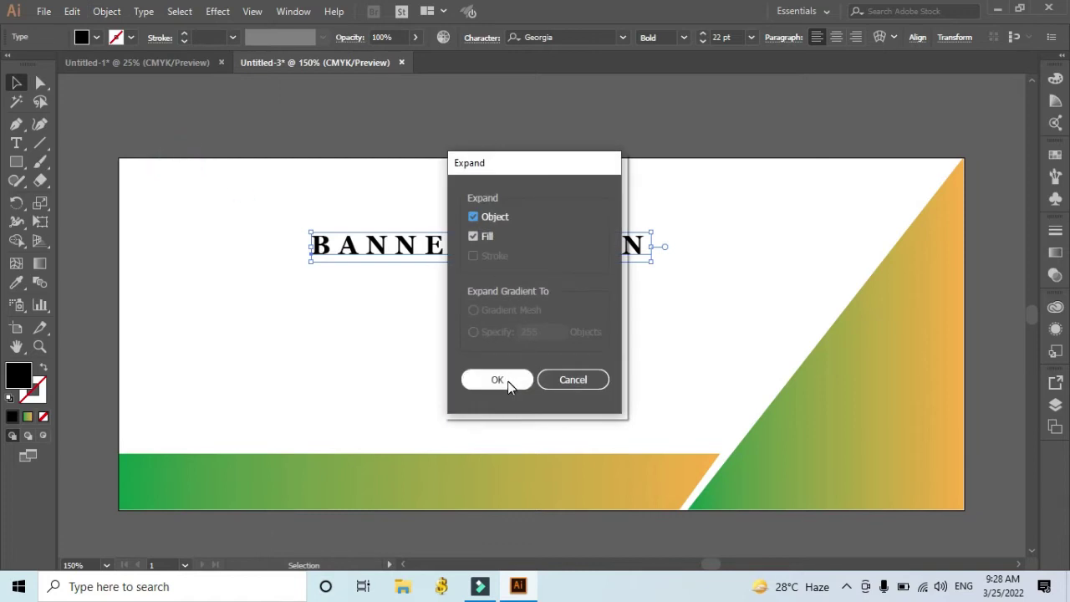
{"action": "left_click", "coordinate": [508, 381]}
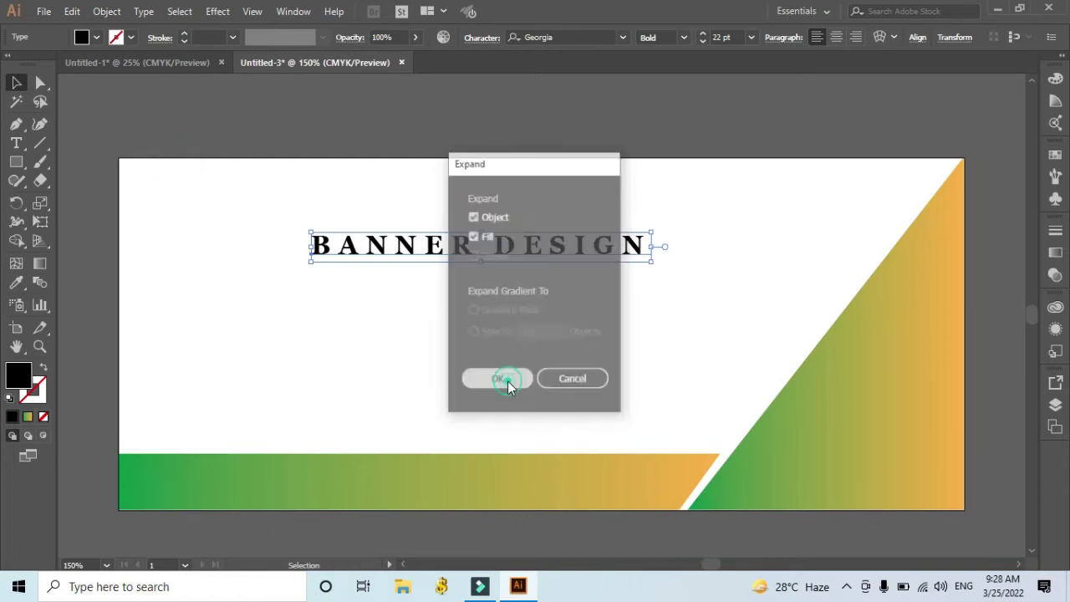
{"action": "left_click", "coordinate": [430, 127]}
Step: Apply the bottom strip's green-to-orange gradient to the expanded heading with the Eyedropper
{"action": "left_click", "coordinate": [499, 245]}
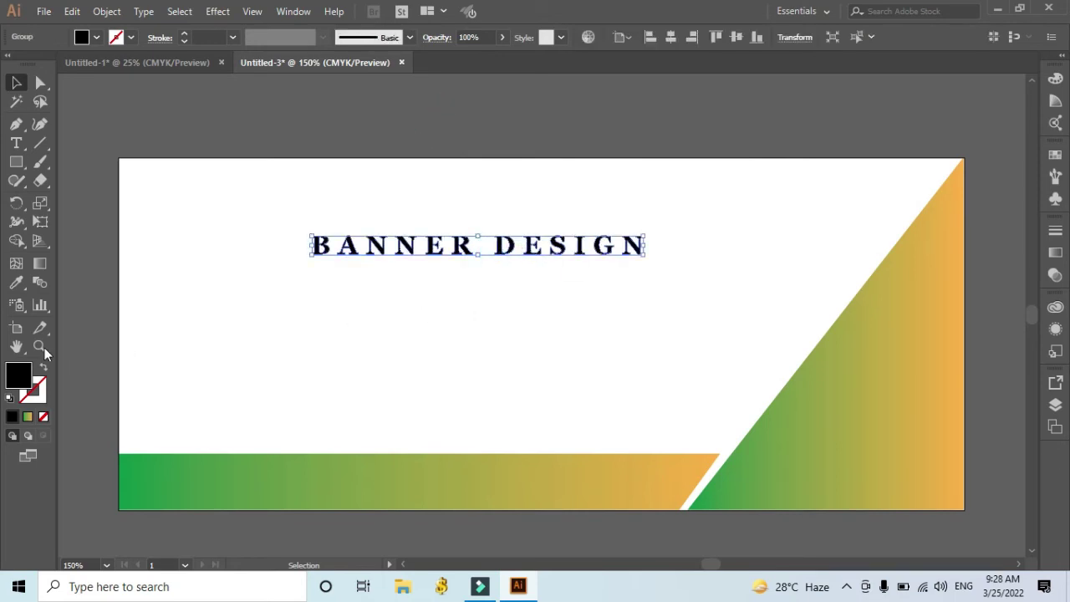
{"action": "left_click", "coordinate": [16, 282]}
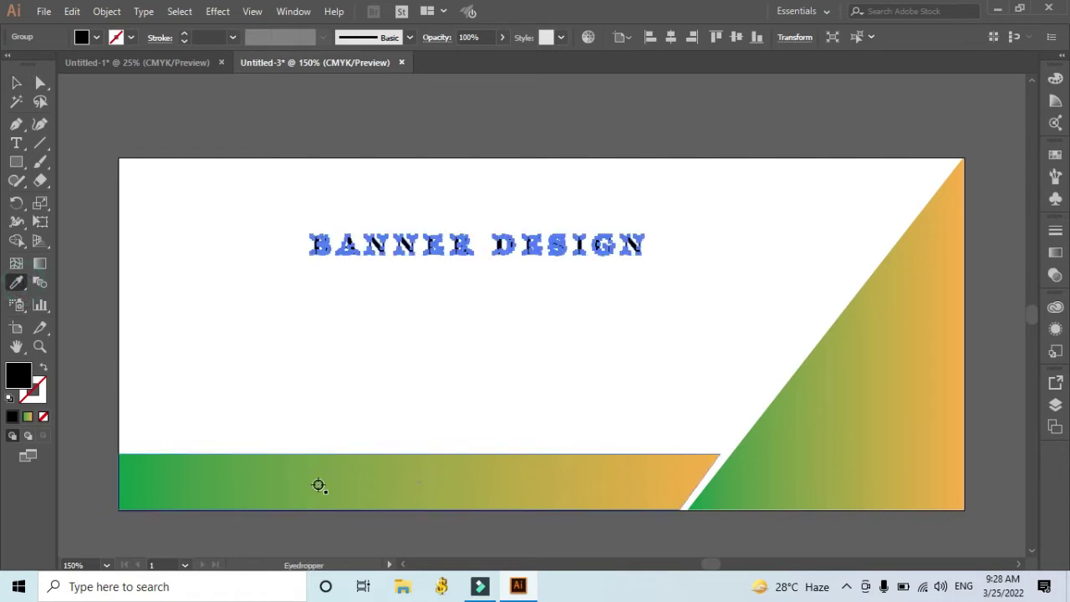
{"action": "left_click", "coordinate": [319, 485]}
{"action": "left_click", "coordinate": [16, 82]}
{"action": "left_click", "coordinate": [137, 102]}
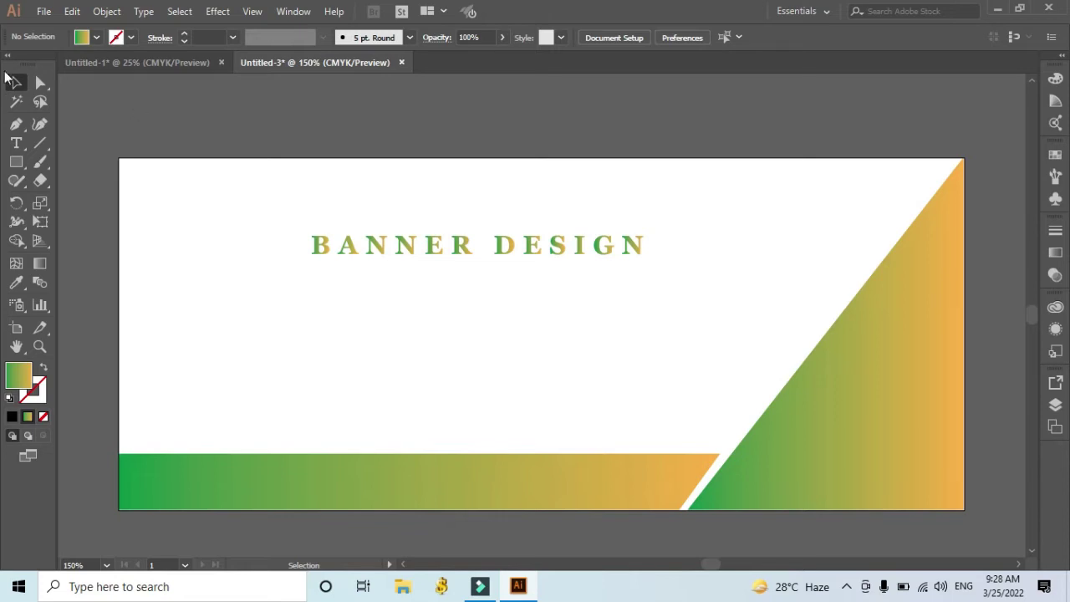
Step: Place a Lorem ipsum text line below the heading and format it as Arial Regular, 8 pt
{"action": "left_click", "coordinate": [16, 143]}
{"action": "left_click", "coordinate": [328, 347]}
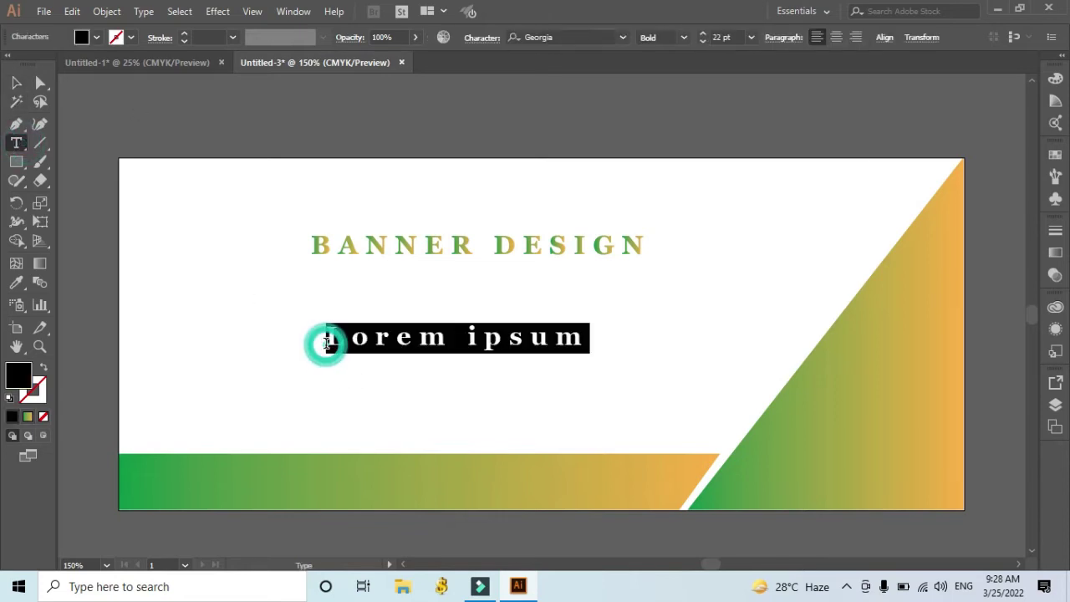
{"action": "left_click", "coordinate": [623, 37]}
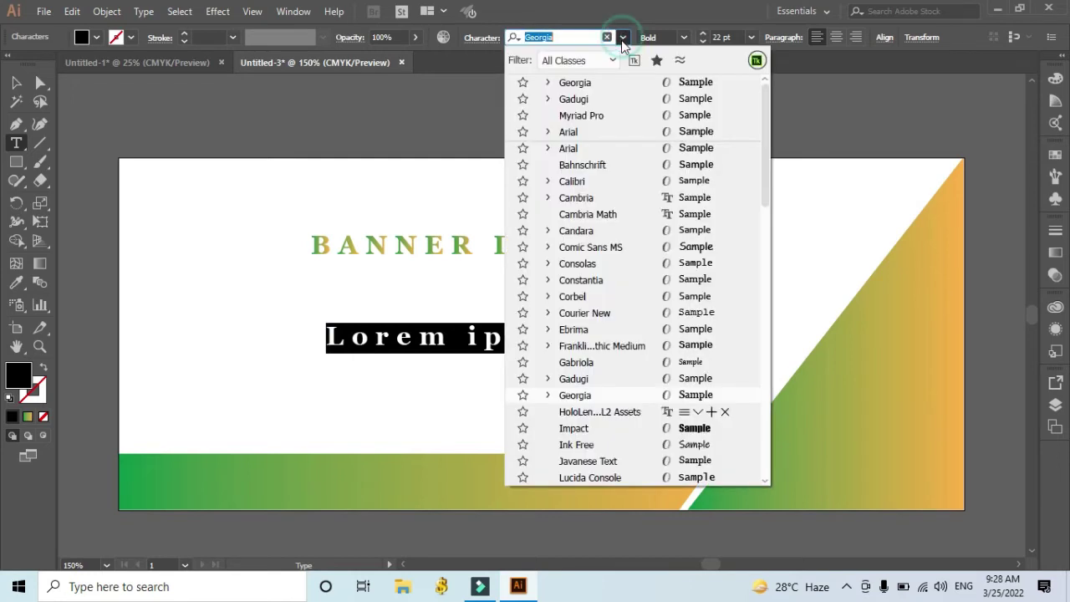
{"action": "left_click", "coordinate": [577, 149]}
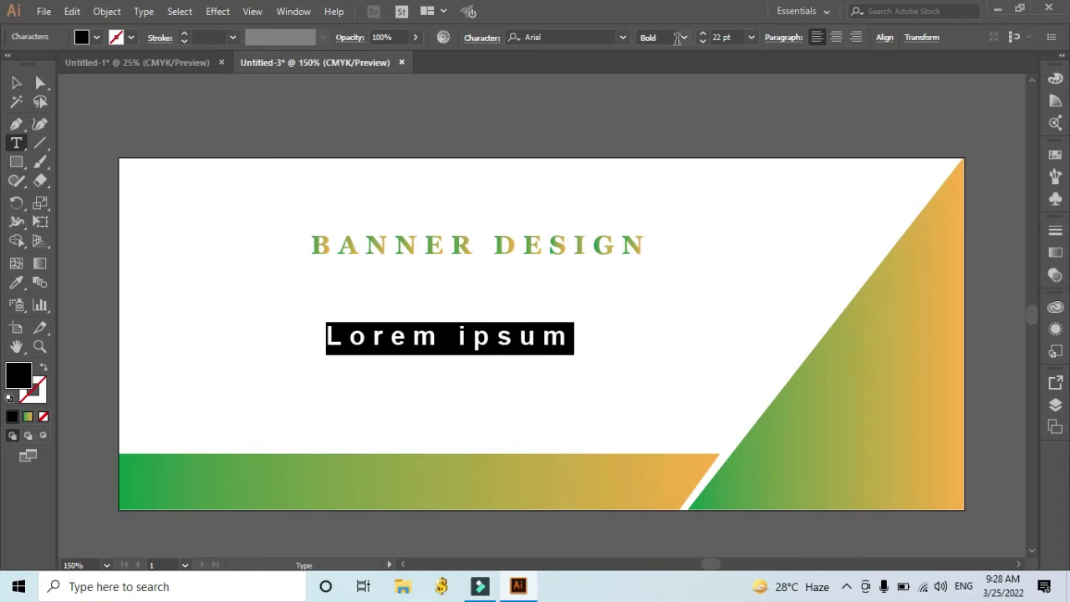
{"action": "left_click", "coordinate": [684, 37]}
{"action": "left_click", "coordinate": [668, 54]}
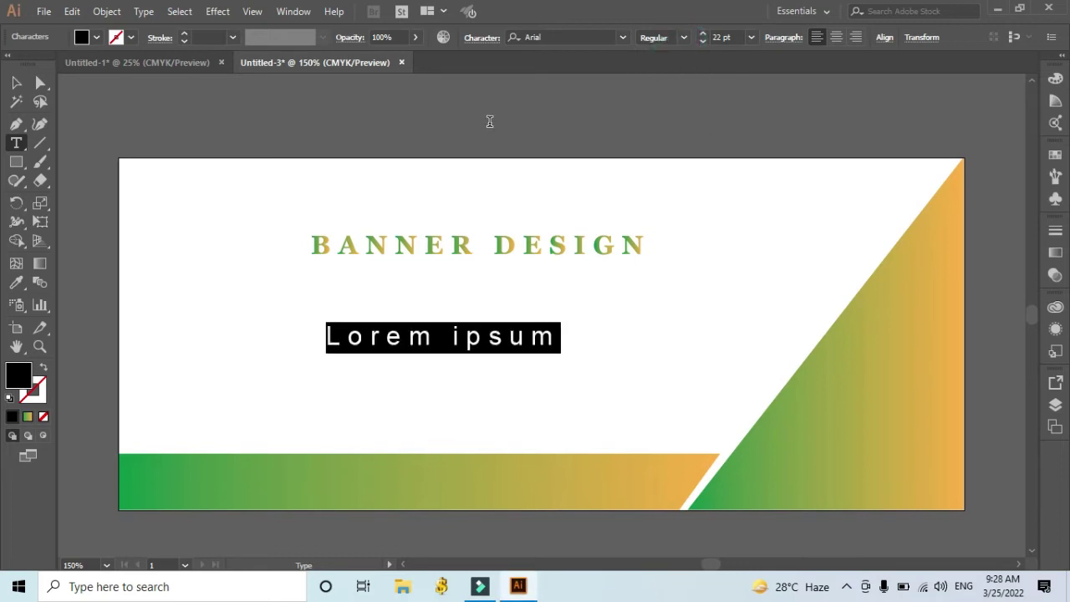
{"action": "left_click", "coordinate": [701, 36]}
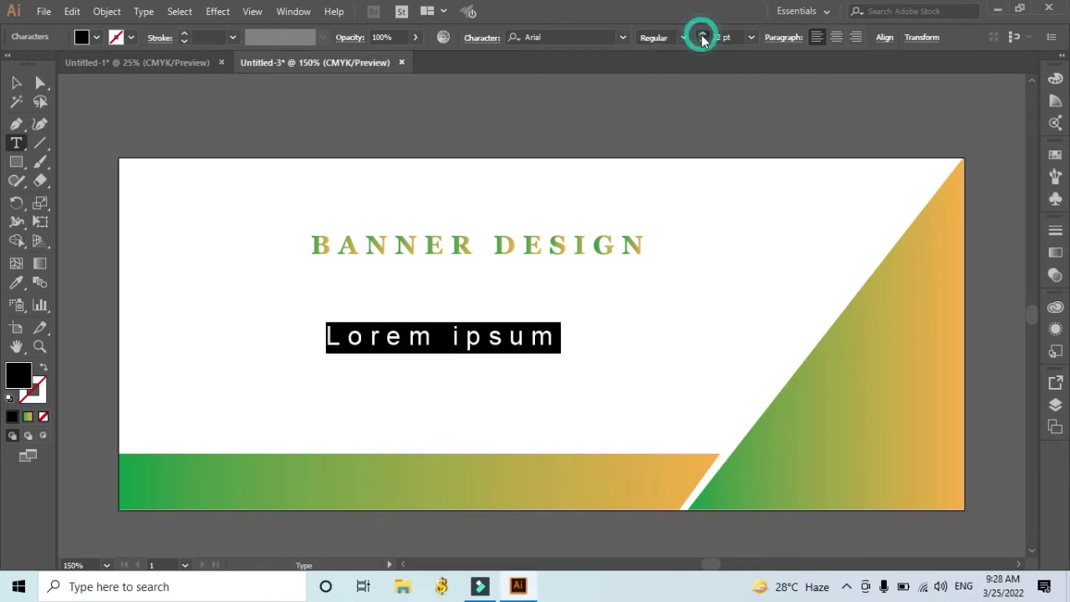
{"action": "left_click", "coordinate": [702, 43]}
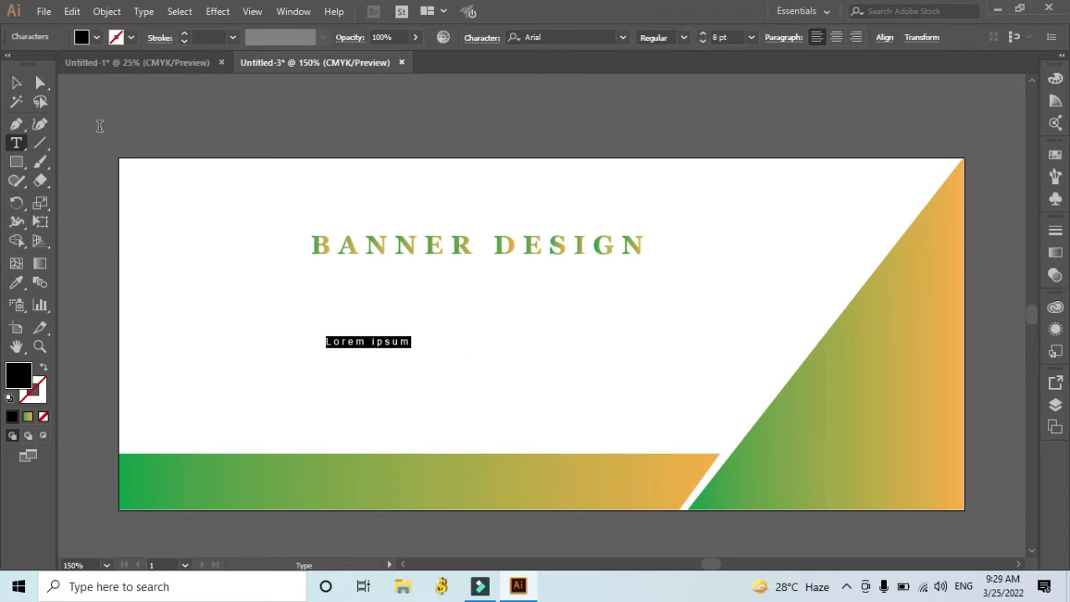
Step: Set the tracking of the Lorem ipsum text below the heading to 30
{"action": "left_click", "coordinate": [16, 82]}
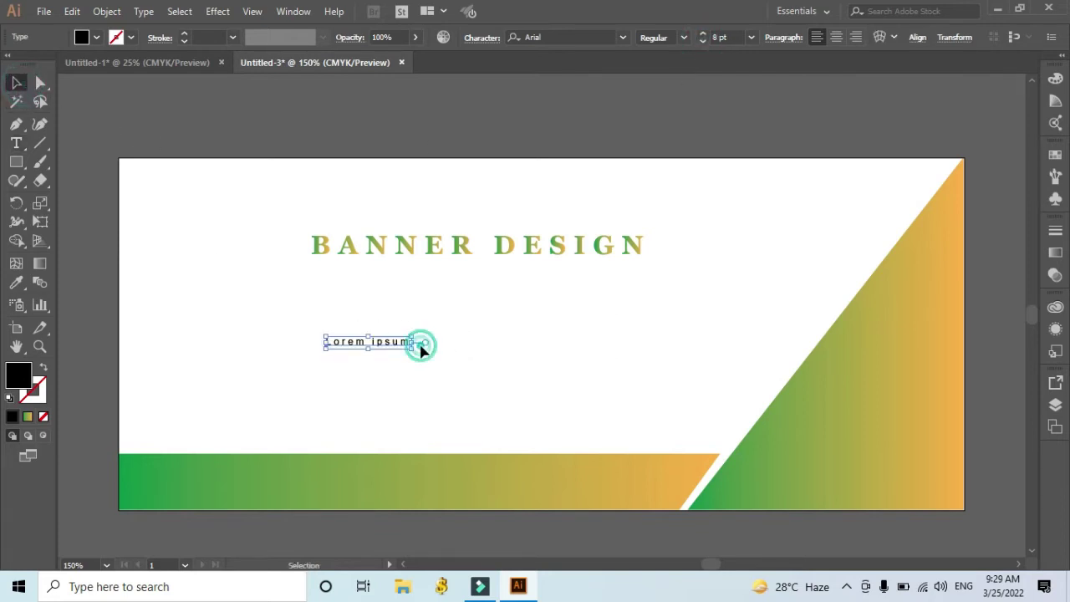
{"action": "double_click", "coordinate": [398, 346]}
{"action": "left_click", "coordinate": [413, 345]}
{"action": "left_click_drag", "start_coordinate": [416, 346], "coordinate": [303, 331]}
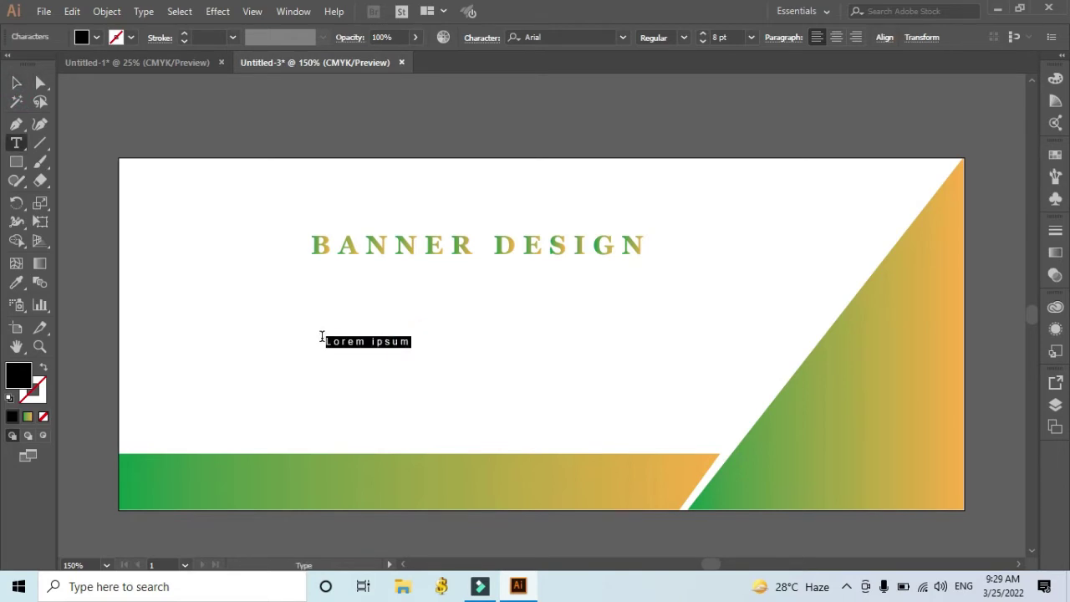
{"action": "left_click", "coordinate": [363, 342]}
{"action": "left_click", "coordinate": [20, 82]}
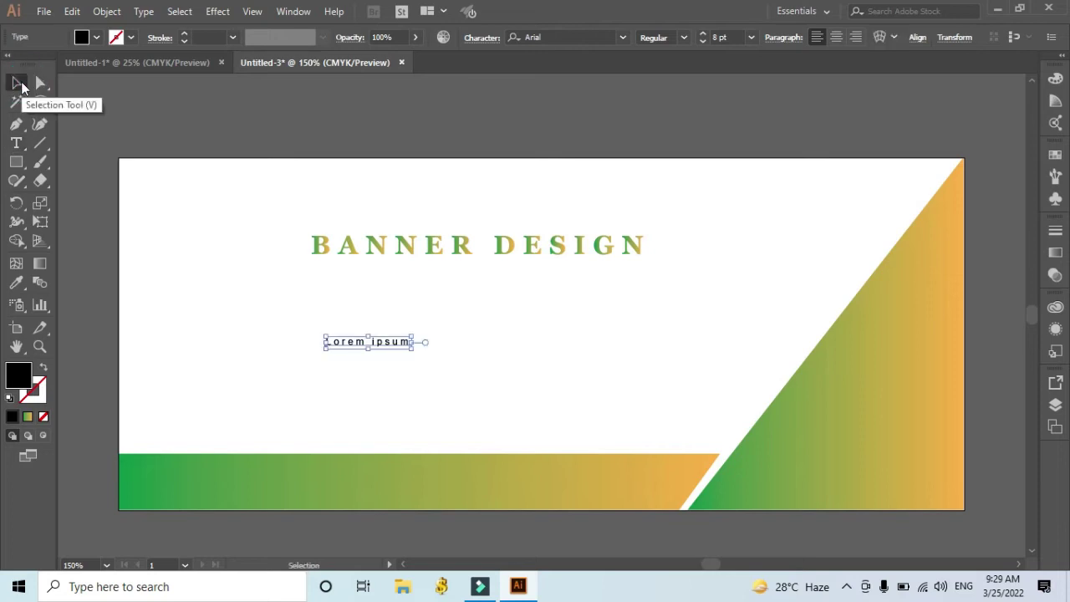
{"action": "key", "text": "ctrl+t"}
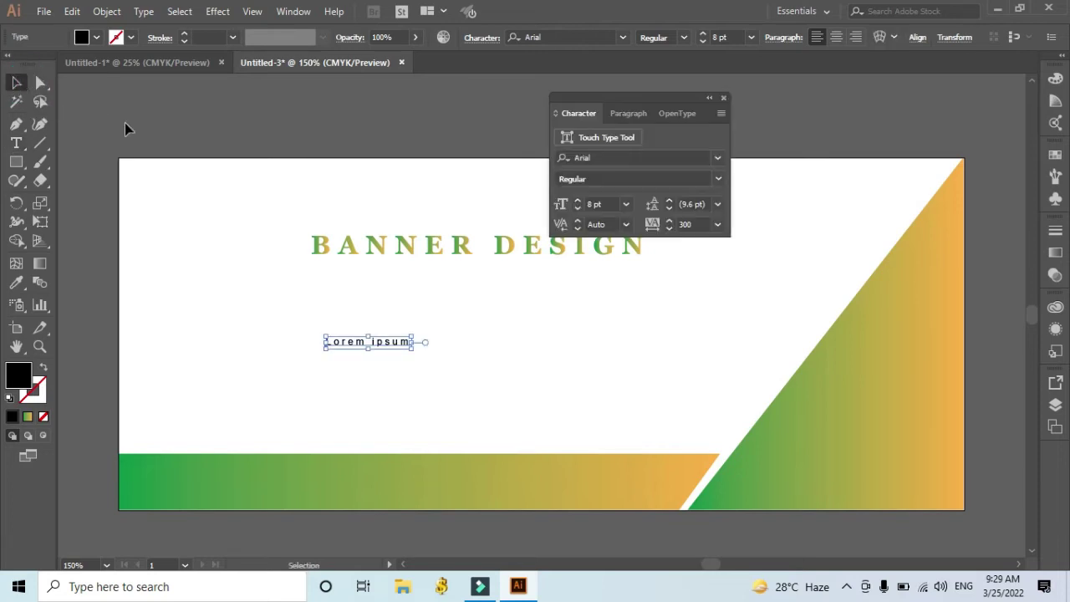
{"action": "left_click", "coordinate": [691, 222]}
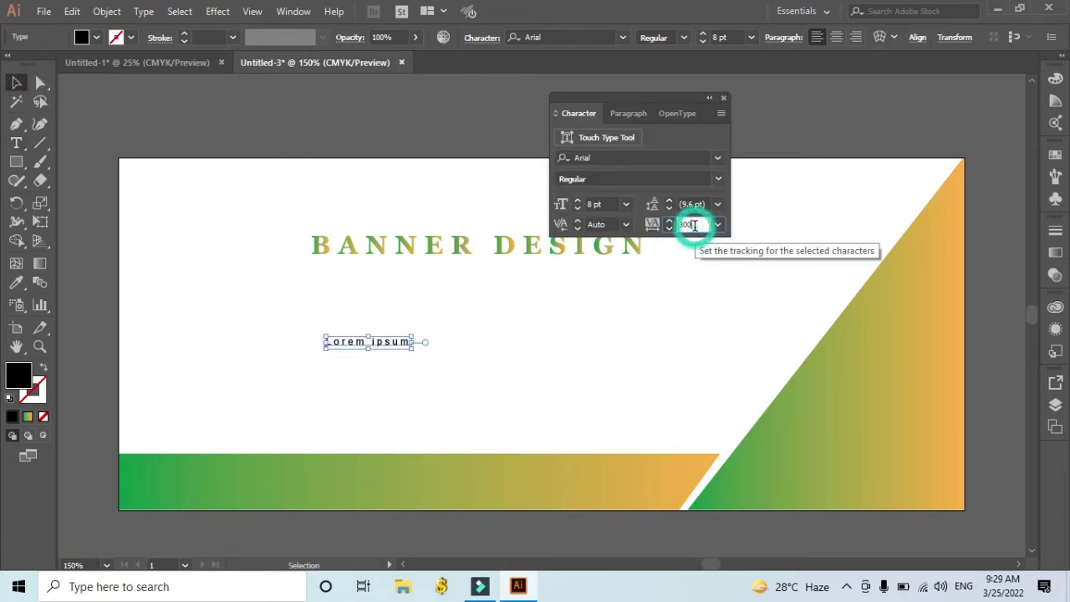
{"action": "type", "text": "30"}
{"action": "key", "text": "Return"}
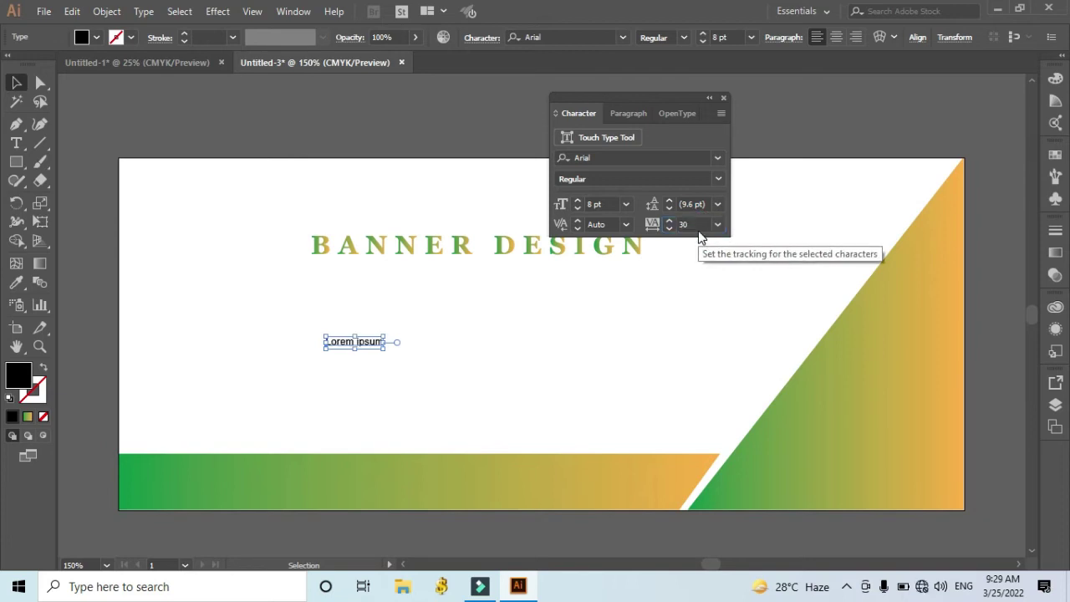
{"action": "left_click", "coordinate": [14, 81]}
{"action": "left_click", "coordinate": [138, 98]}
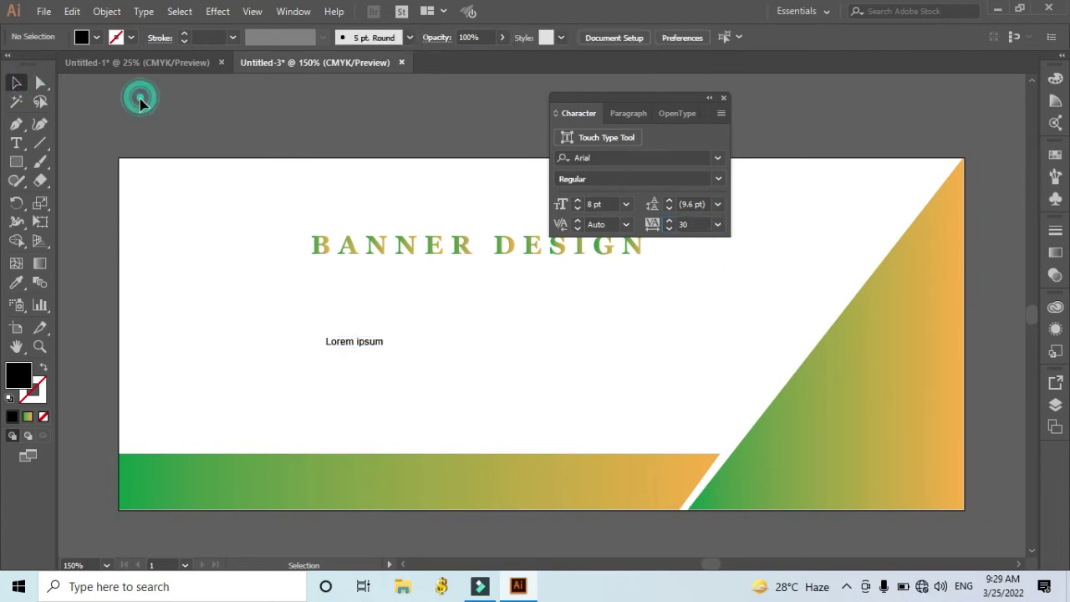
Step: Place the text cursor at the end of the Lorem ipsum line for editing
{"action": "left_click", "coordinate": [381, 343]}
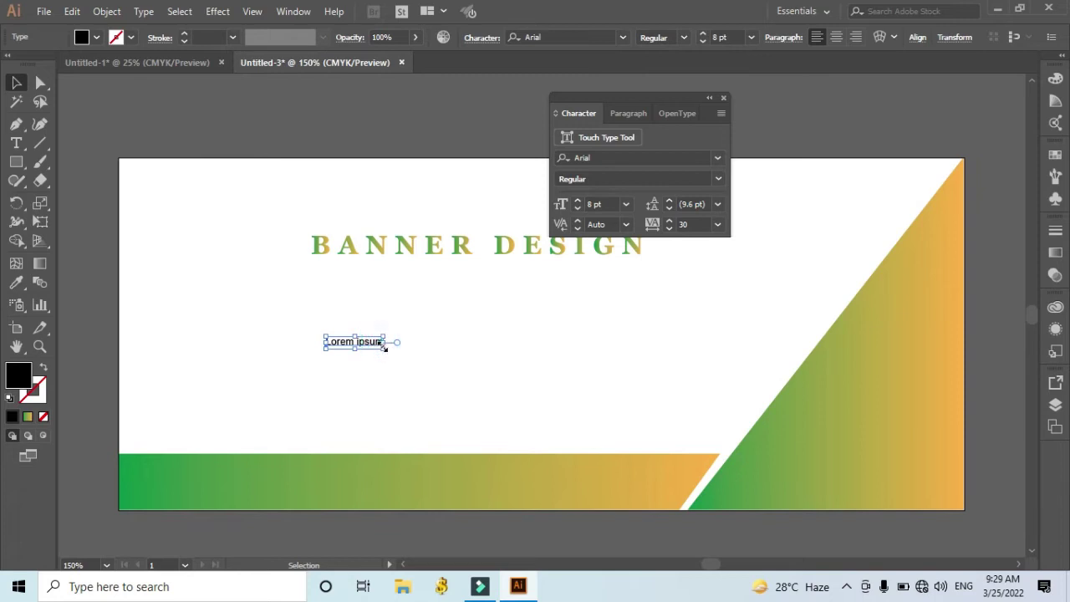
{"action": "double_click", "coordinate": [381, 342]}
{"action": "triple_click", "coordinate": [378, 342]}
{"action": "left_click", "coordinate": [383, 342]}
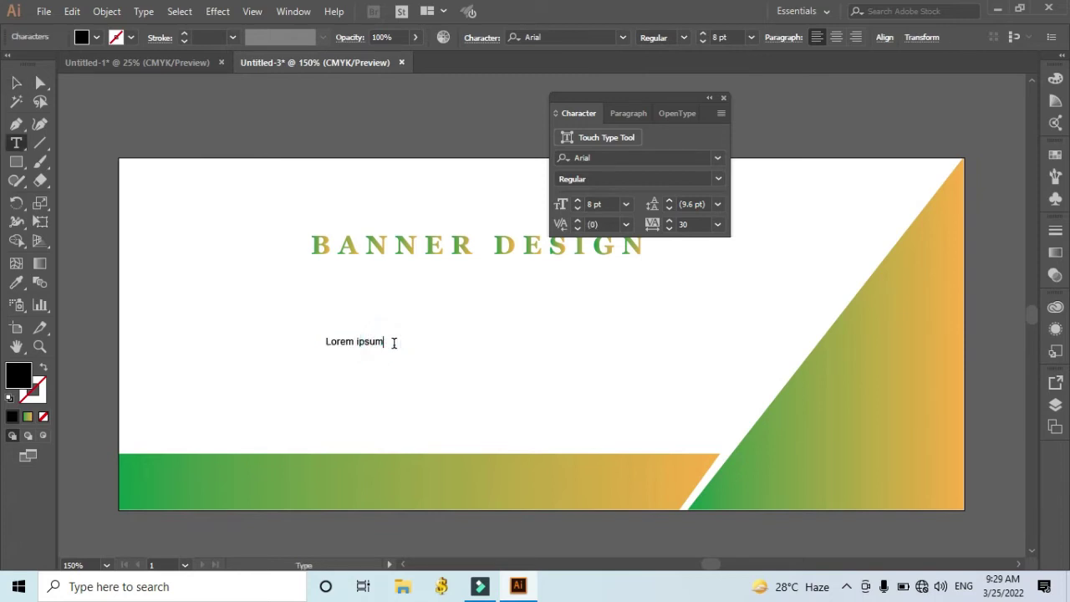
{"action": "type", "text": "IS THE BEST FON"}
{"action": "key", "text": "BackSpace"}
{"action": "key", "text": "BackSpace"}
{"action": "key", "text": "BackSpace"}
{"action": "key", "text": "BackSpace"}
{"action": "key", "text": "BackSpace"}
{"action": "key", "text": "BackSpace"}
{"action": "key", "text": "BackSpace"}
{"action": "key", "text": "BackSpace"}
{"action": "key", "text": "BackSpace"}
{"action": "key", "text": "BackSpace"}
{"action": "key", "text": "BackSpace"}
{"action": "key", "text": "BackSpace"}
{"action": "key", "text": "BackSpace"}
{"action": "key", "text": "BackSpace"}
{"action": "key", "text": "BackSpace"}
{"action": "key", "text": "BackSpace"}
Step: Append "is the best ont of the world its my fevorite thank you so mutch" to the Lorem ipsum line
{"action": "type", "text": "is th"}
{"action": "type", "text": "e best ont of the world its my fevorite thank you s"}
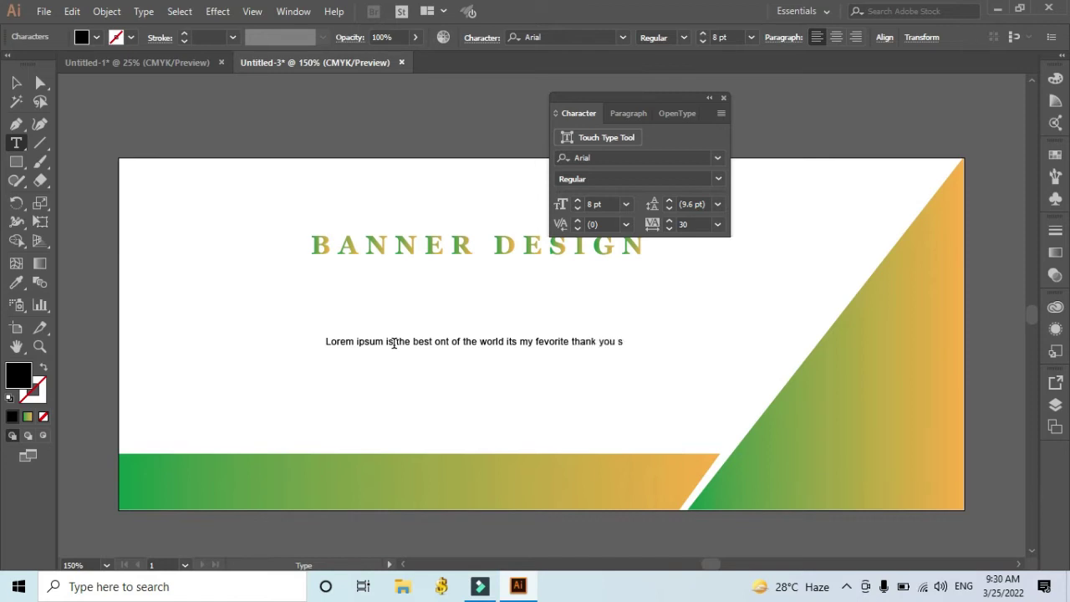
{"action": "type", "text": "mutch"}
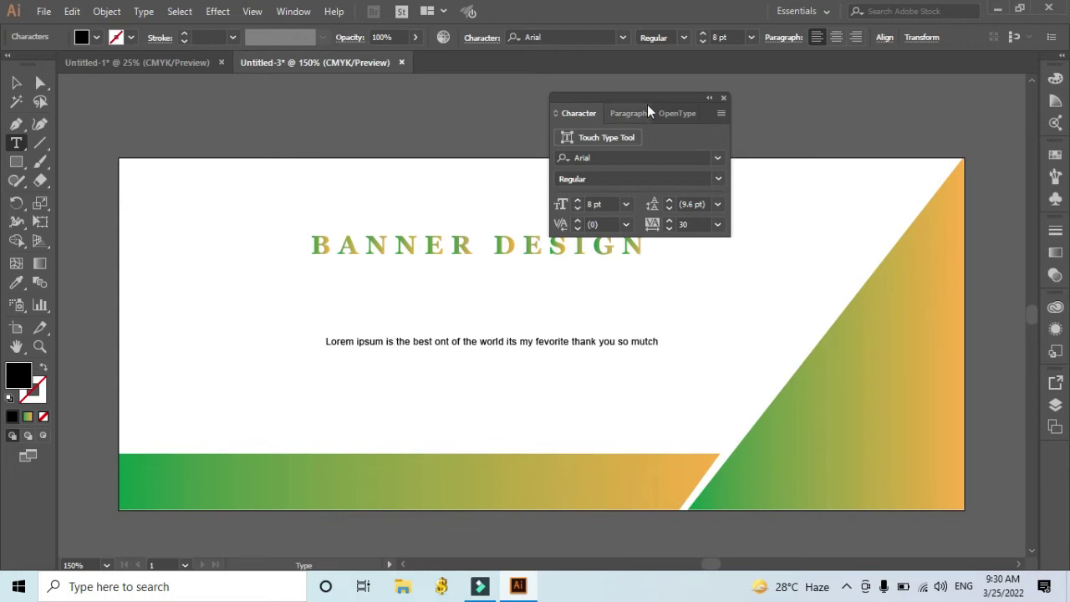
Step: Move the Lorem ipsum sentence up to just below the heading, lined up with the heading's left edge
{"action": "left_click_drag", "start_coordinate": [663, 98], "coordinate": [750, 95]}
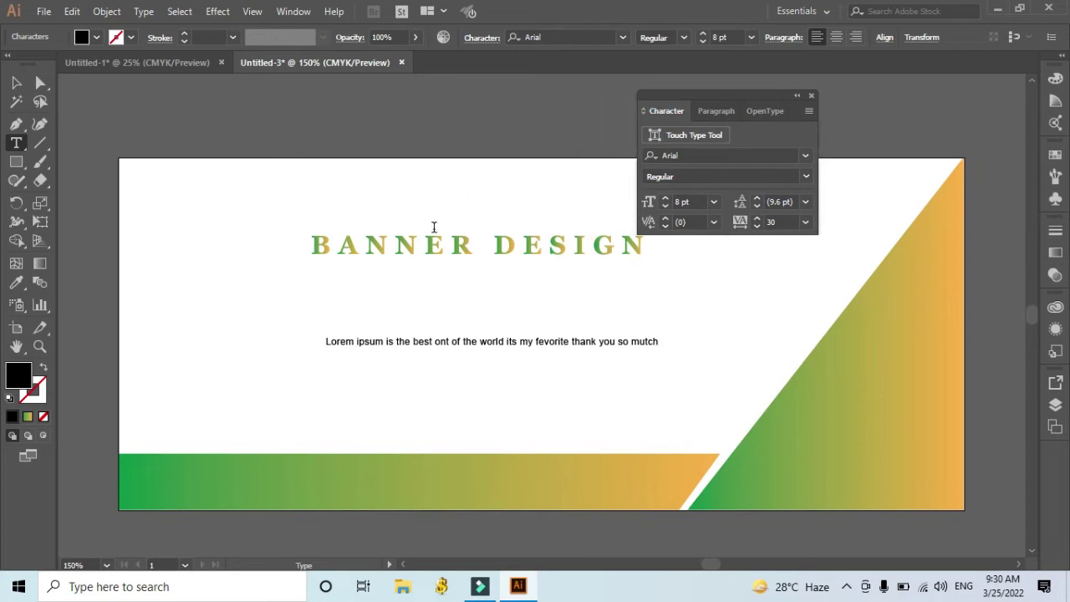
{"action": "left_click", "coordinate": [18, 82]}
{"action": "left_click_drag", "start_coordinate": [441, 345], "coordinate": [428, 293]}
Step: Copy the whole Lorem ipsum sentence and paste it repeatedly at the end of the same line
{"action": "double_click", "coordinate": [495, 293]}
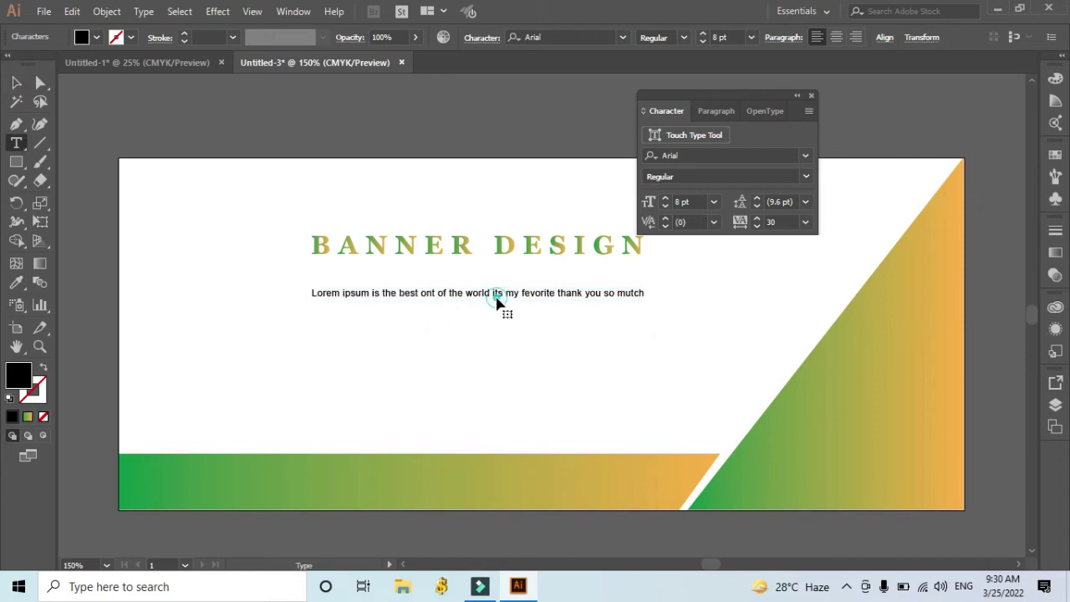
{"action": "left_click_drag", "start_coordinate": [649, 294], "coordinate": [294, 281]}
{"action": "key", "text": "ctrl+c"}
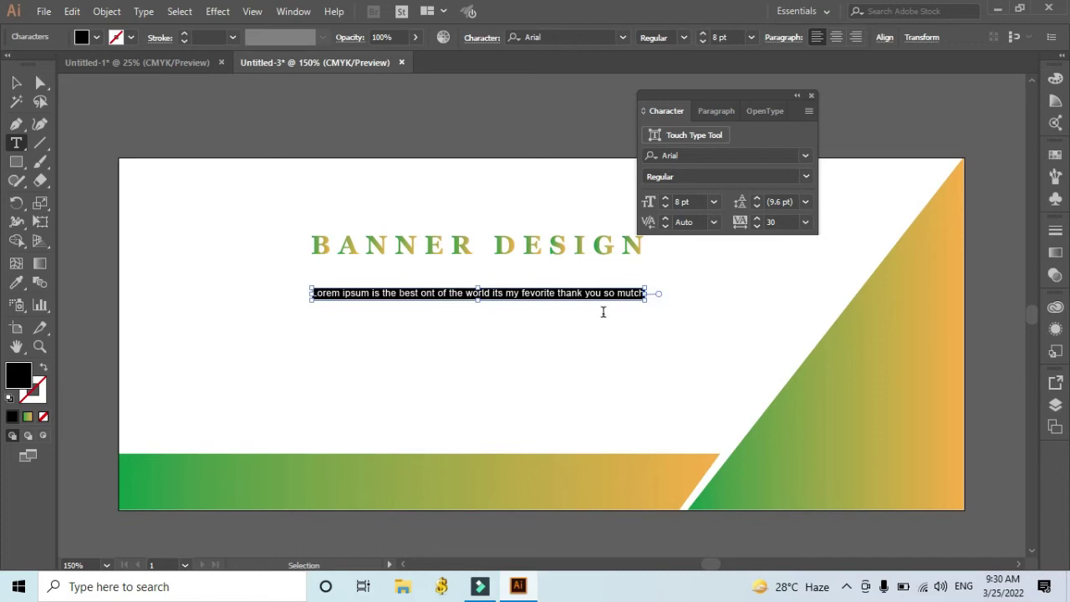
{"action": "left_click", "coordinate": [648, 294]}
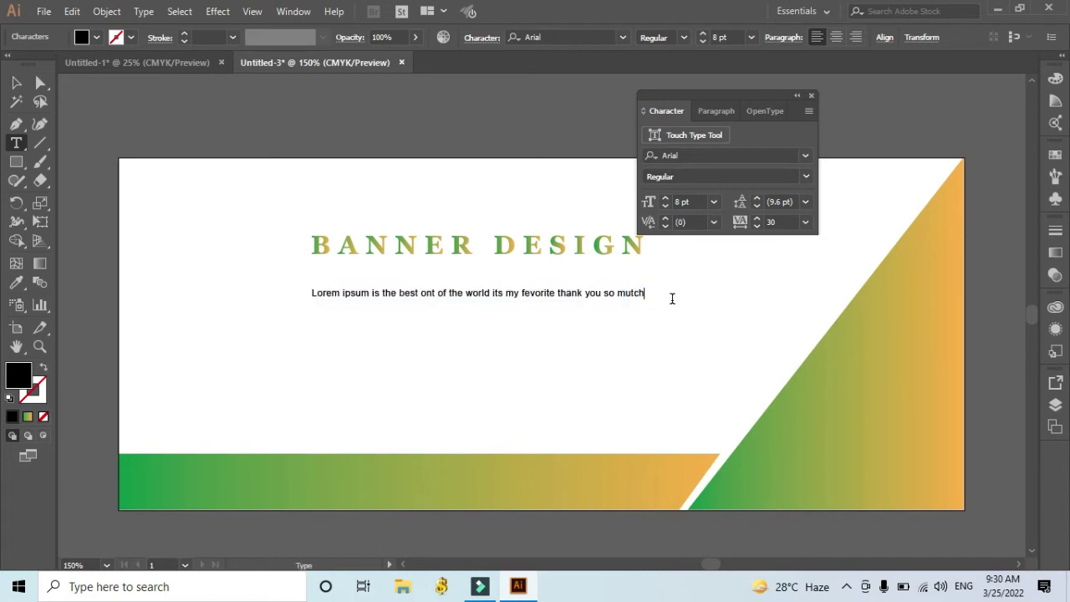
{"action": "key", "text": "ctrl+v"}
{"action": "key", "text": "ctrl+v"}
{"action": "key", "text": "Escape"}
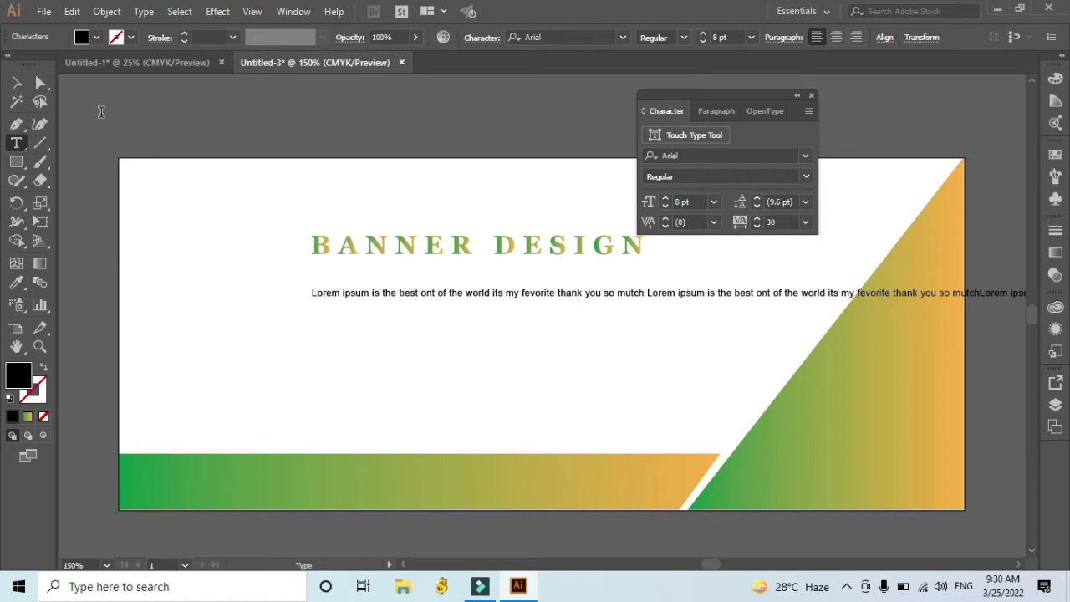
Step: Move the long text line about 112 px left and 3 px up on the artboard
{"action": "left_click", "coordinate": [16, 84]}
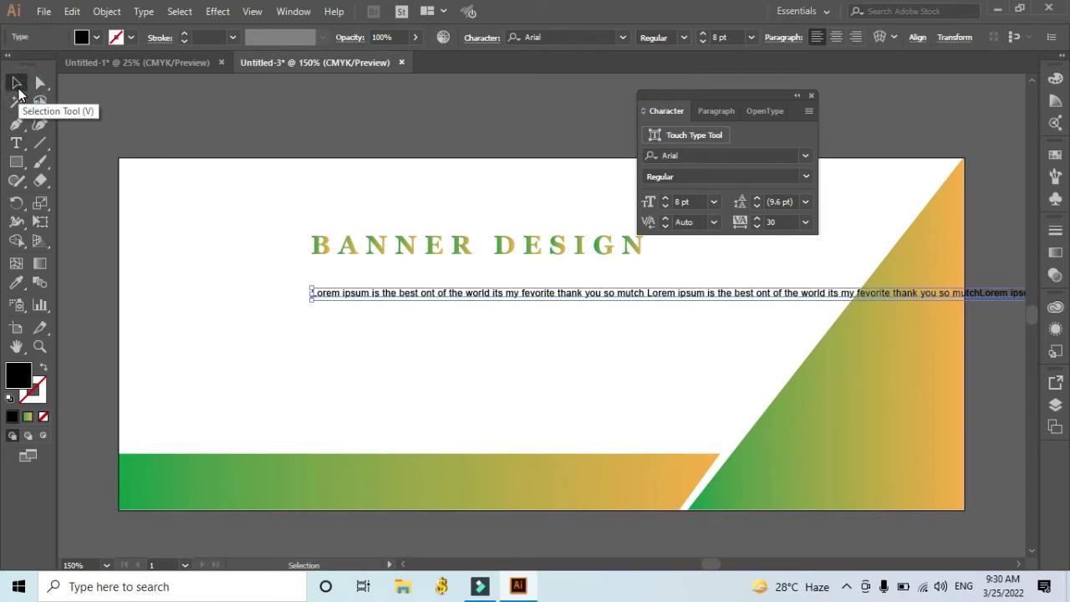
{"action": "left_click_drag", "start_coordinate": [341, 300], "coordinate": [205, 296]}
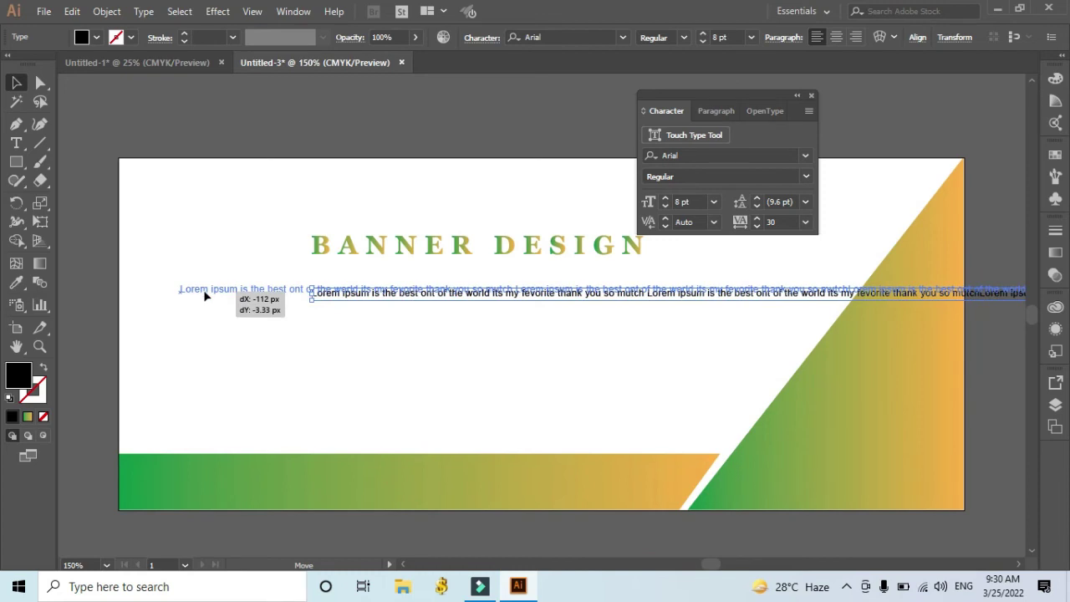
{"action": "left_click_drag", "start_coordinate": [205, 296], "coordinate": [205, 296]}
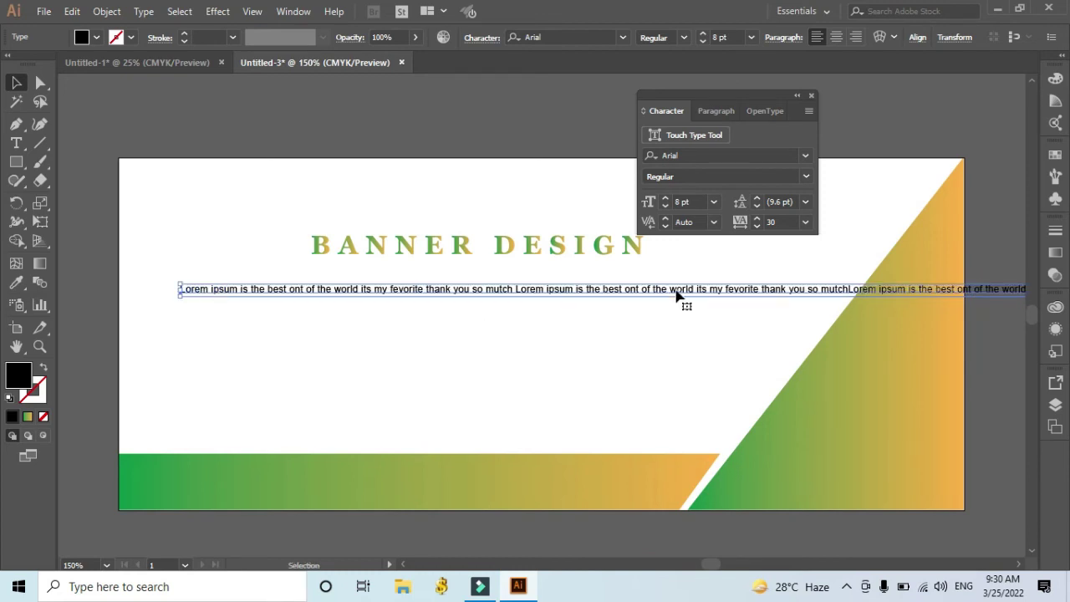
Step: Break the long text into three lines, before "thank you" in the second sentence and before "its my fevorite" in the fourth
{"action": "double_click", "coordinate": [762, 290]}
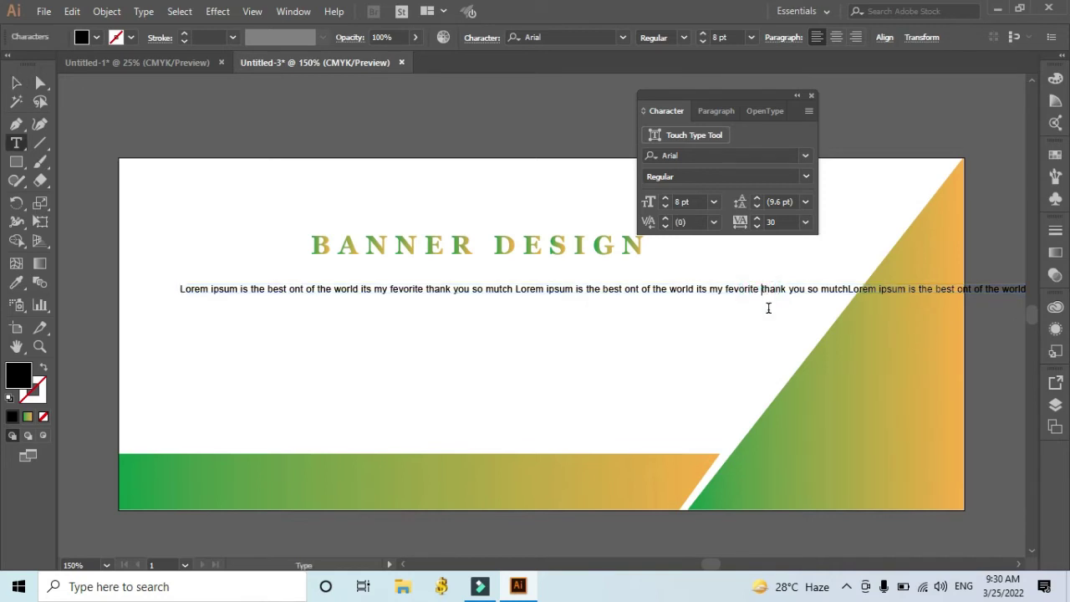
{"action": "key", "text": "Return"}
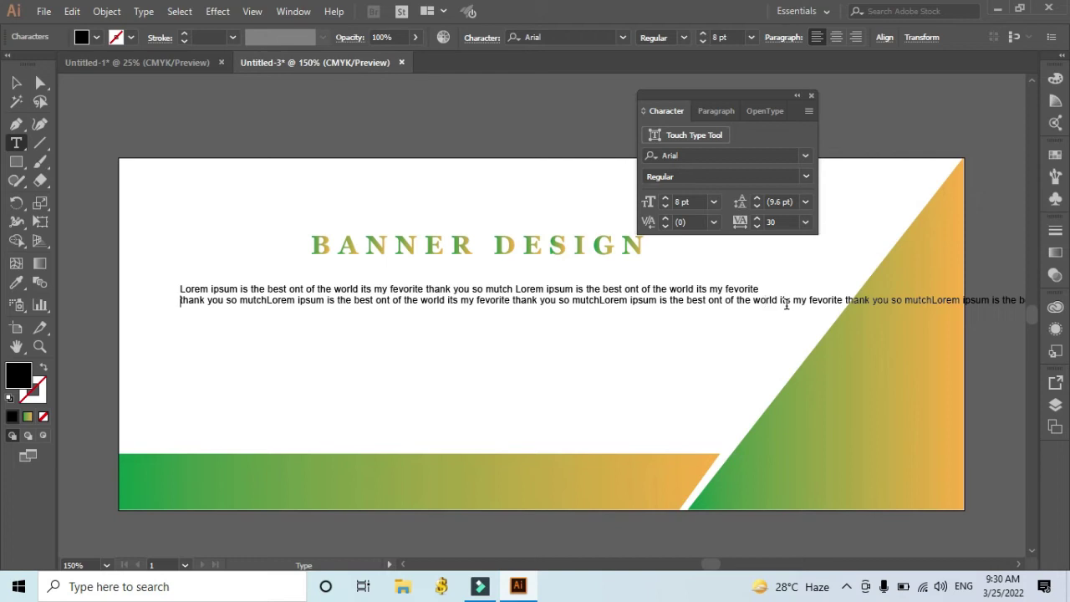
{"action": "left_click", "coordinate": [778, 300]}
{"action": "left_click", "coordinate": [781, 301]}
{"action": "key", "text": "Return"}
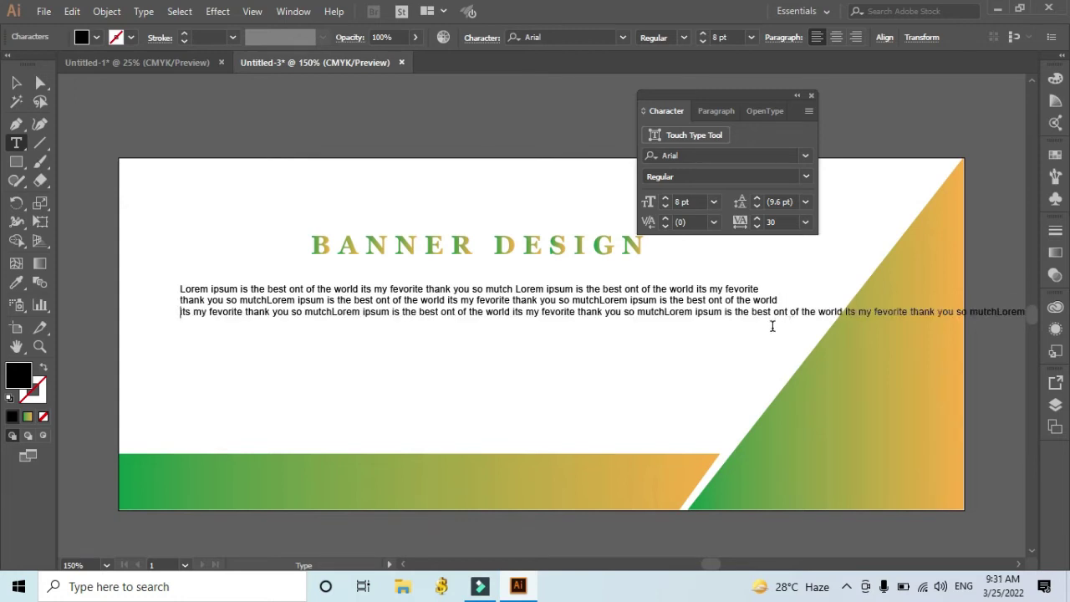
Step: Delete the surplus text on the third line after its last "Lorem ipsum is the best" that fits inside the white area
{"action": "left_click_drag", "start_coordinate": [774, 316], "coordinate": [1002, 314]}
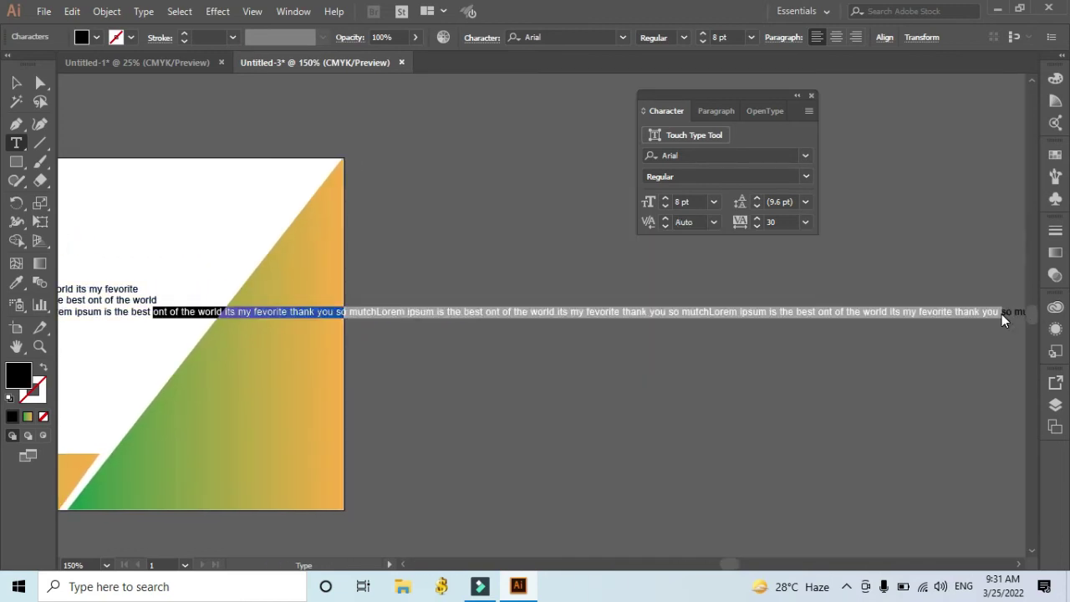
{"action": "key", "text": "BackSpace"}
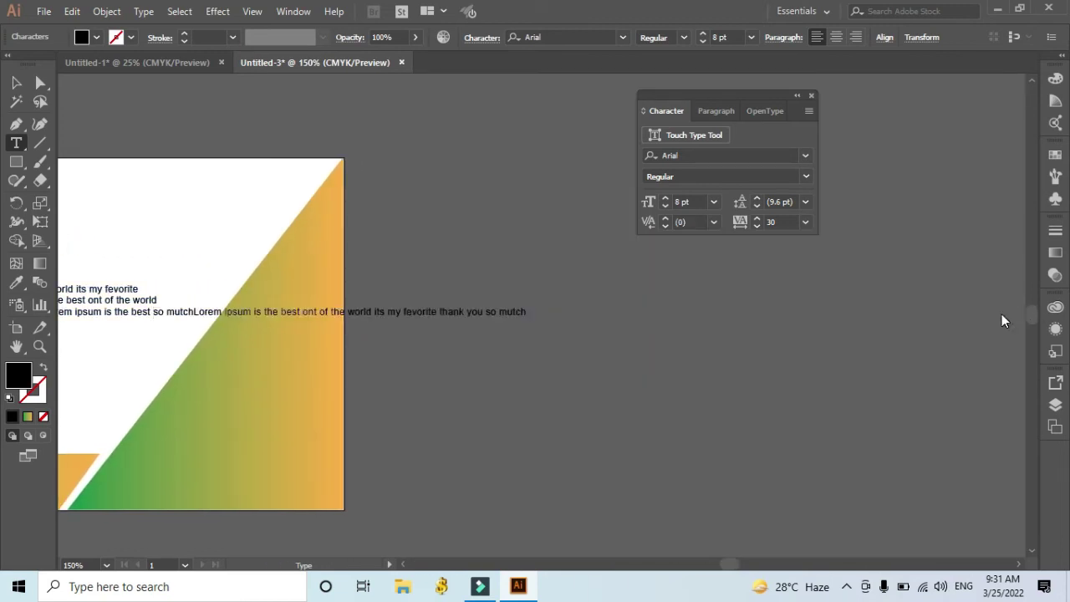
{"action": "left_click_drag", "start_coordinate": [535, 312], "coordinate": [160, 314]}
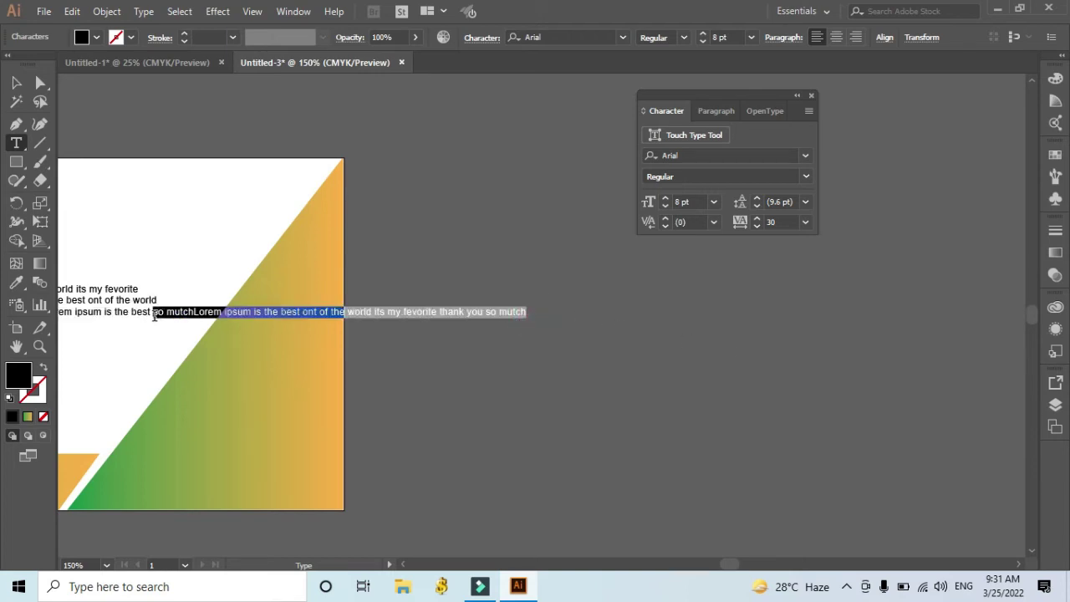
{"action": "key", "text": "BackSpace"}
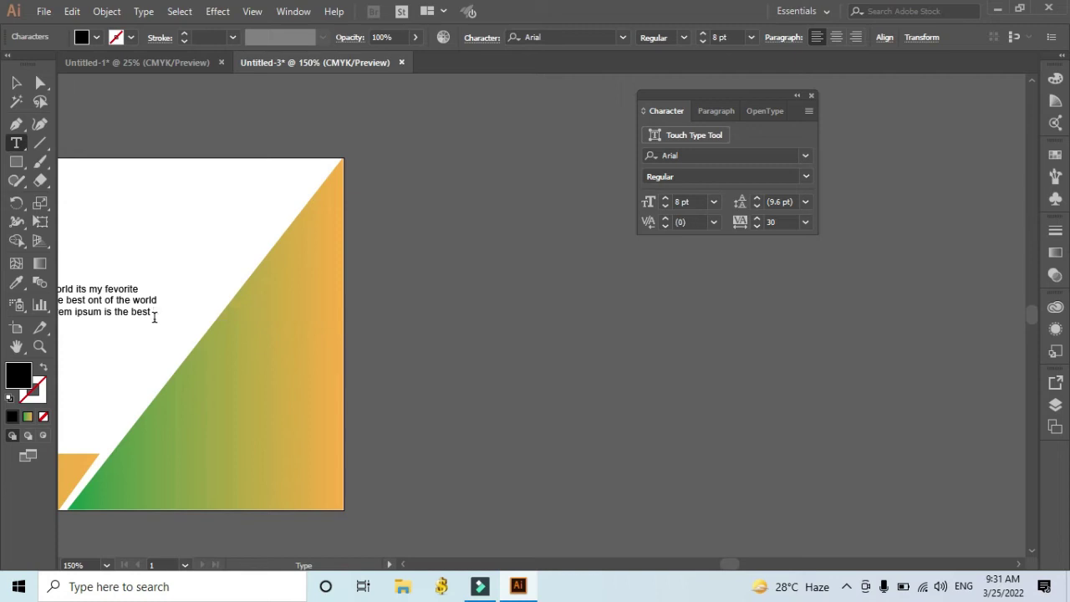
{"action": "left_click_drag", "start_coordinate": [730, 567], "coordinate": [717, 571]}
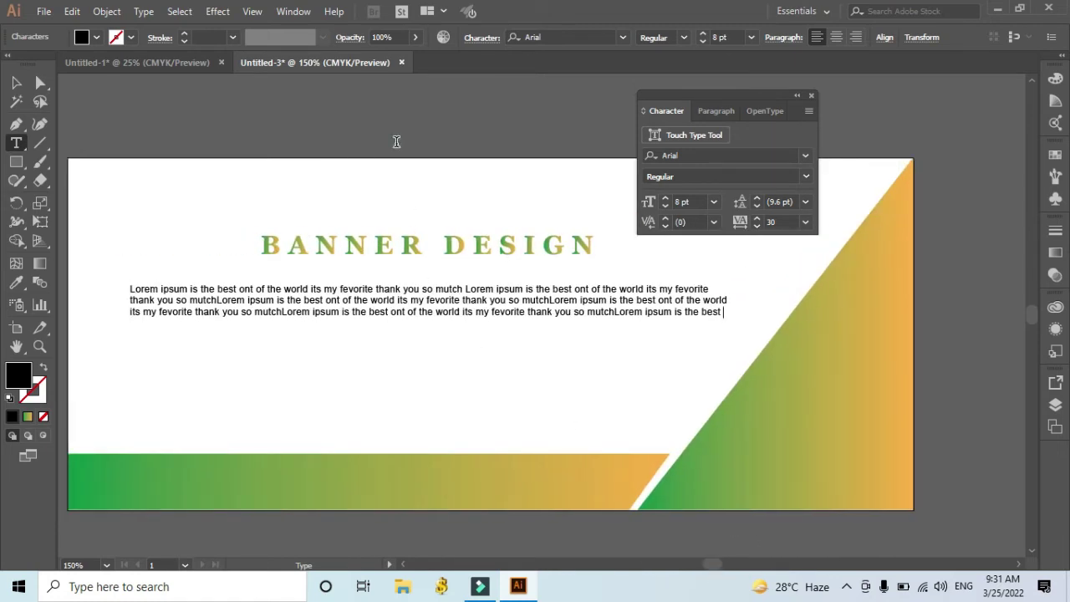
Step: Move the BANNER DESIGN heading slightly down and left, closer to the paragraph
{"action": "left_click", "coordinate": [17, 84]}
{"action": "left_click", "coordinate": [243, 114]}
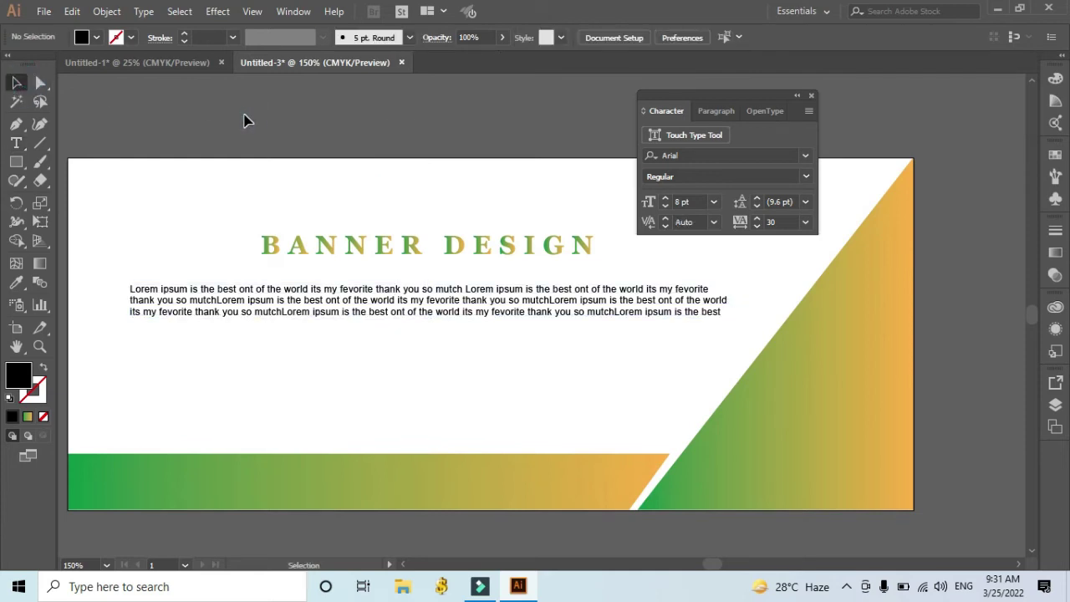
{"action": "left_click_drag", "start_coordinate": [322, 251], "coordinate": [318, 262]}
{"action": "left_click", "coordinate": [376, 122]}
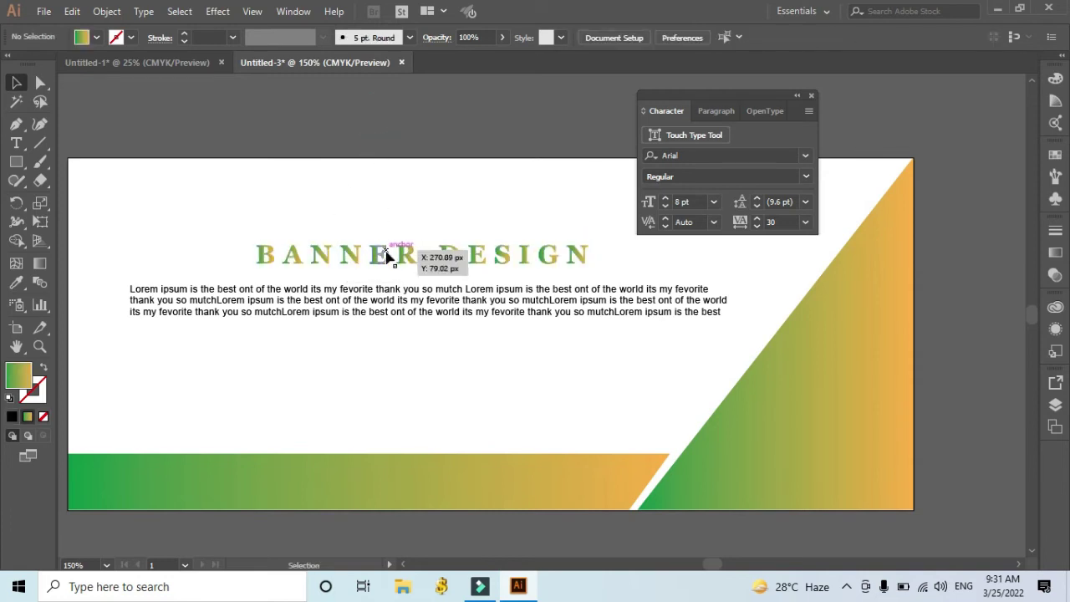
Step: Apply a black Drop Shadow to the heading with Multiply mode, 75% opacity, 15 px X offset, 7 px Y offset and 5 px blur
{"action": "left_click", "coordinate": [386, 256]}
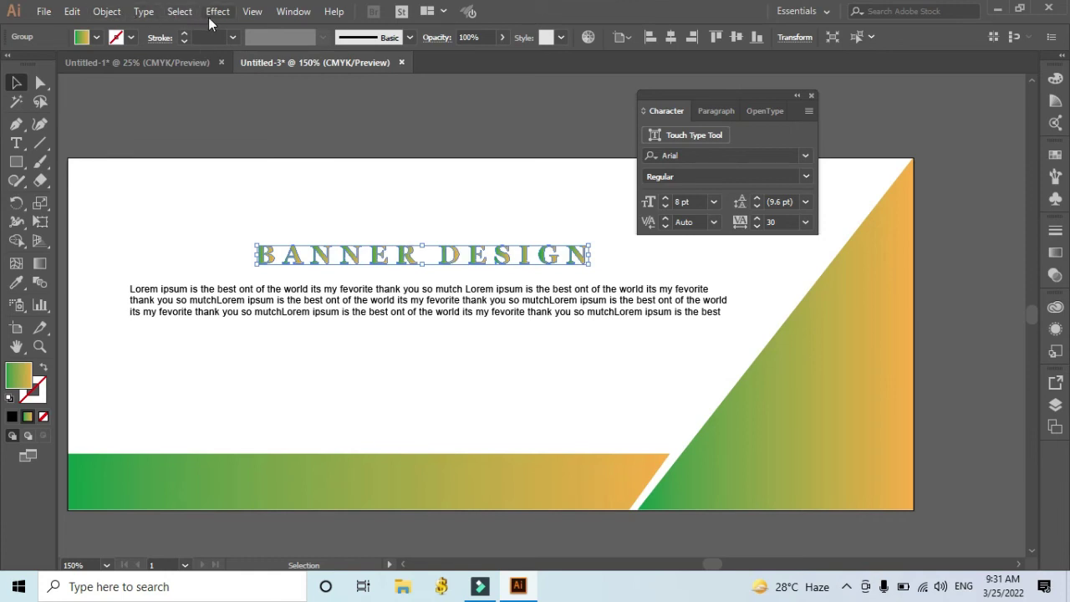
{"action": "left_click", "coordinate": [183, 12]}
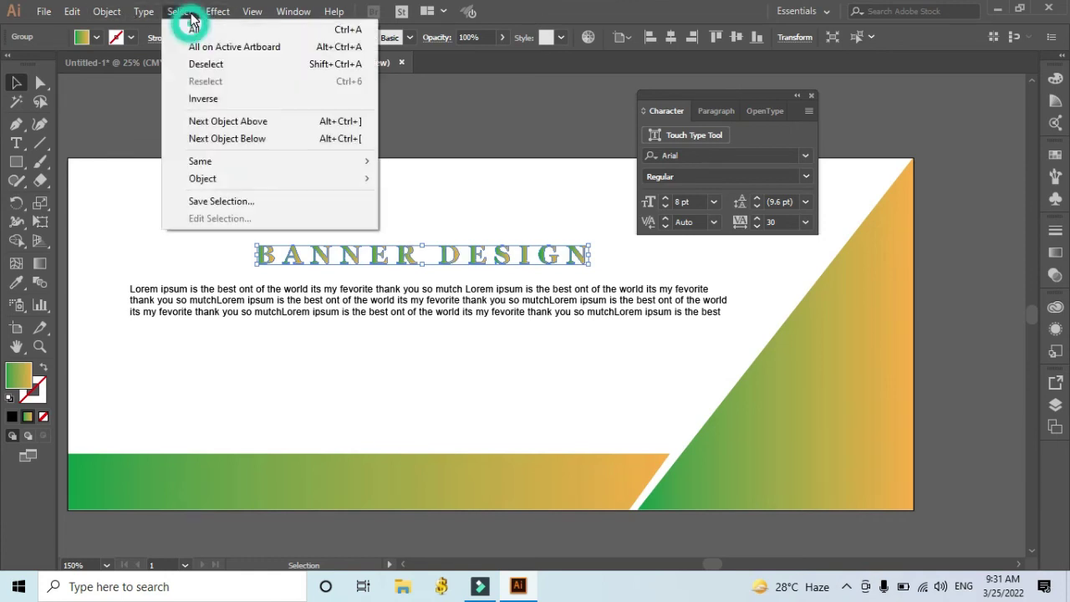
{"action": "mouse_move", "coordinate": [217, 11]}
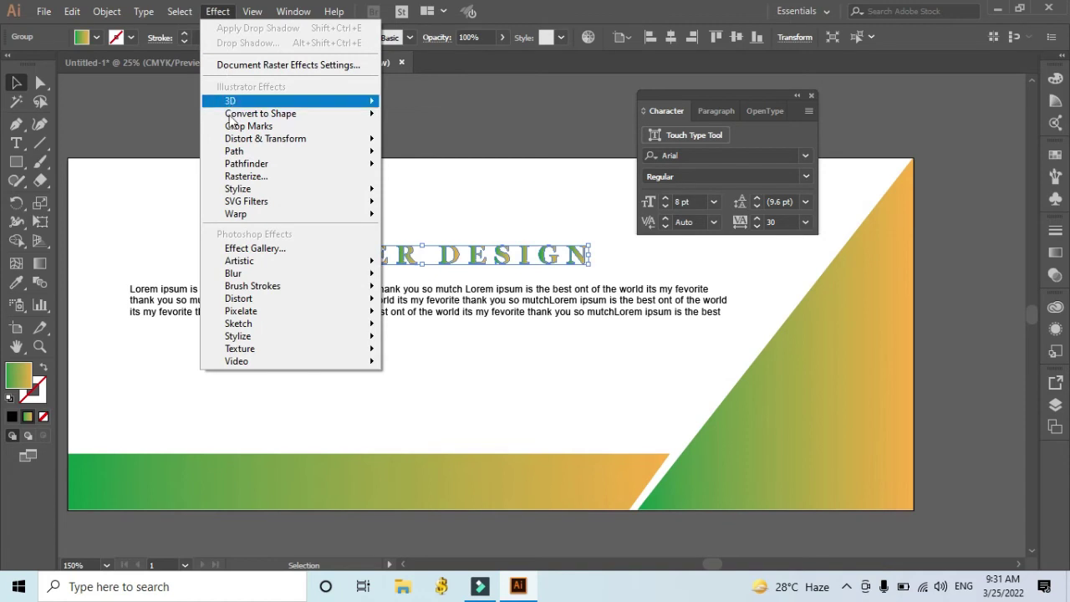
{"action": "mouse_move", "coordinate": [246, 191]}
{"action": "left_click", "coordinate": [465, 192]}
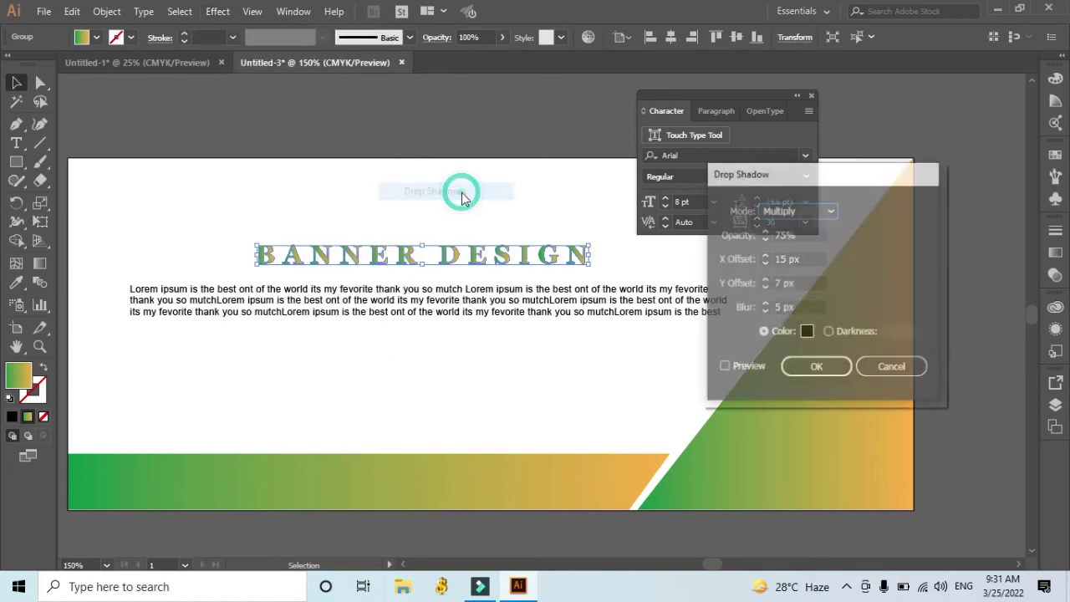
{"action": "left_click", "coordinate": [725, 368]}
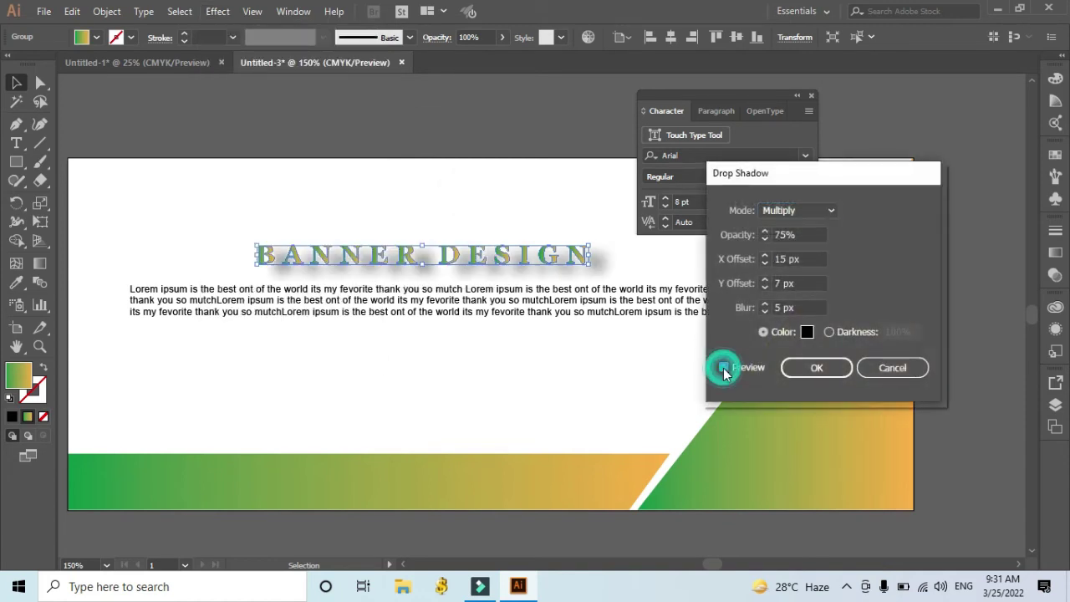
{"action": "left_click", "coordinate": [815, 369]}
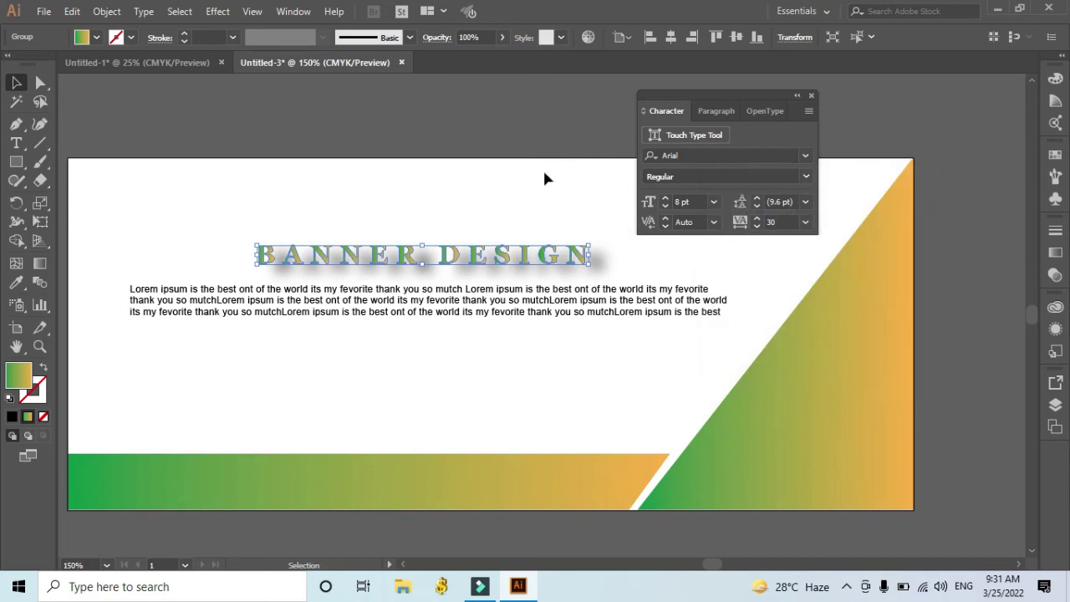
Step: Undo the heading's drop shadow and try one with Multiply mode, 75% opacity, 7 px X offset, 7 px Y offset and 5 px blur
{"action": "key", "text": "ctrl+z"}
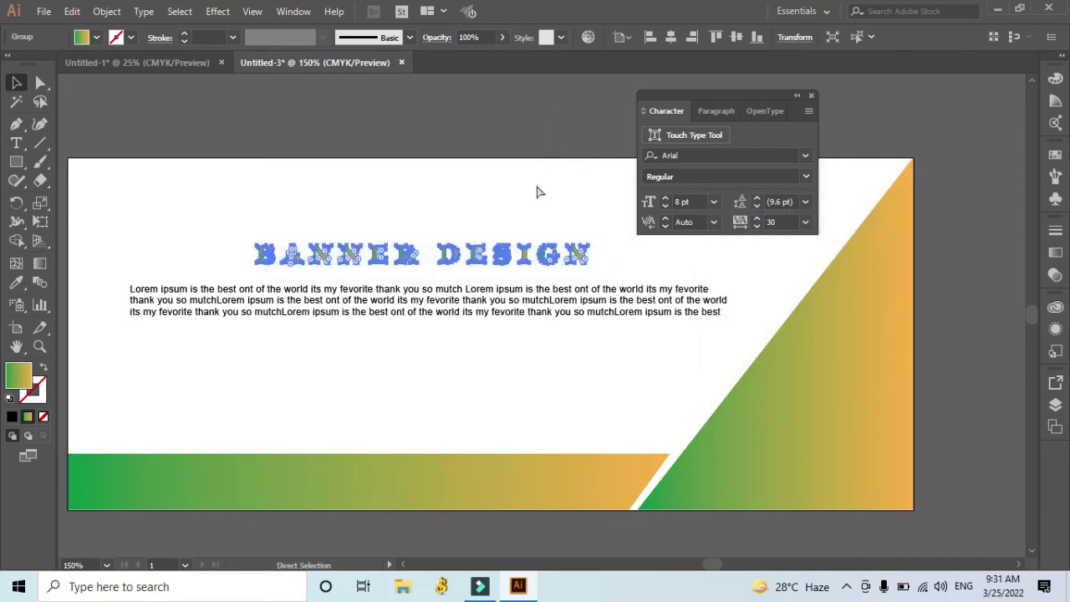
{"action": "left_click", "coordinate": [218, 15]}
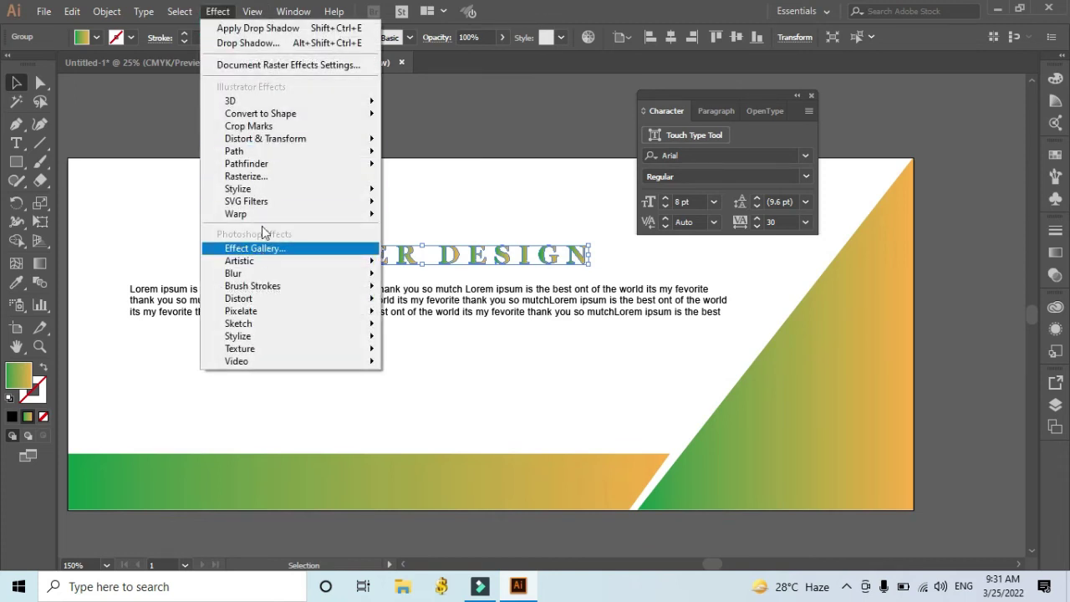
{"action": "mouse_move", "coordinate": [259, 189]}
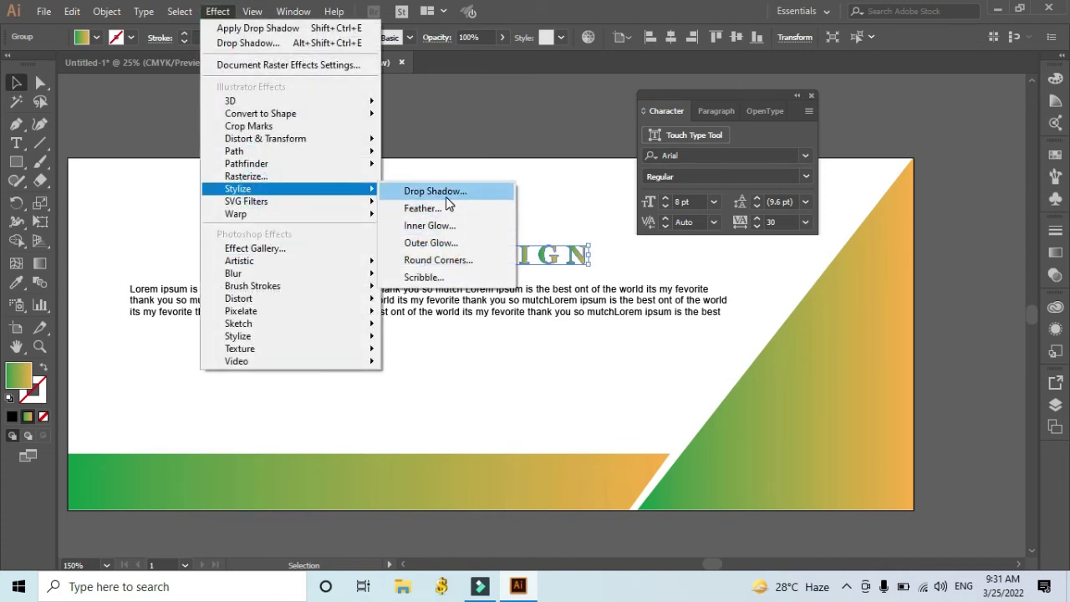
{"action": "left_click", "coordinate": [451, 191]}
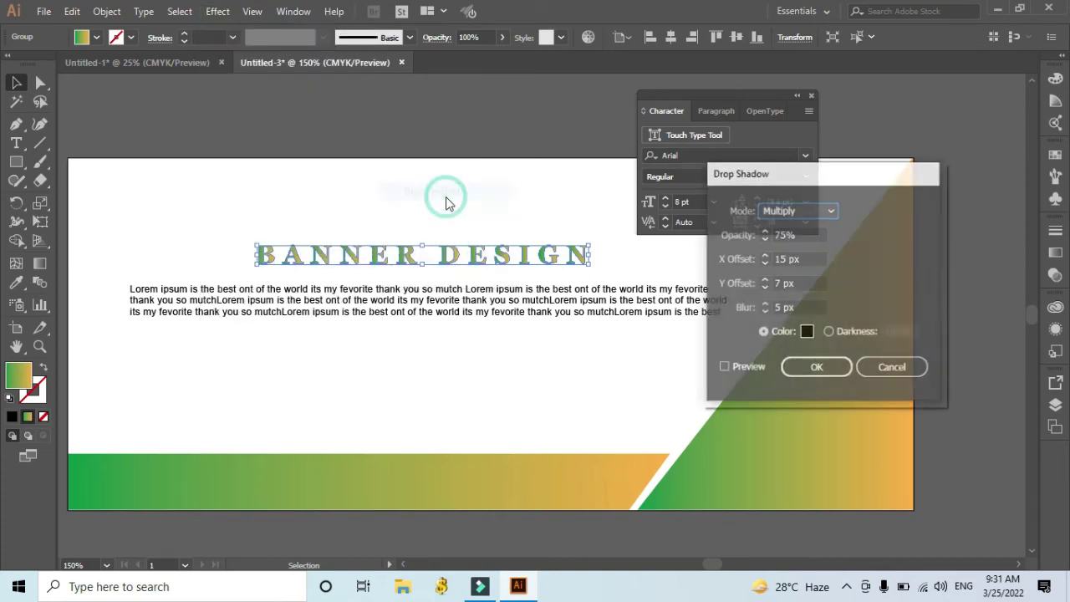
{"action": "double_click", "coordinate": [782, 260]}
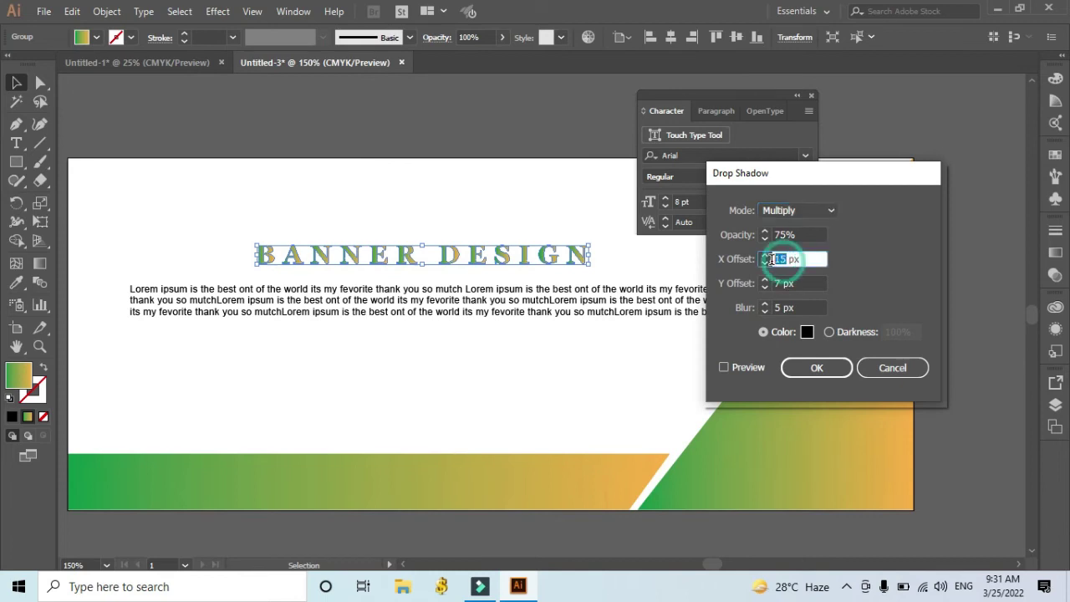
{"action": "type", "text": "7"}
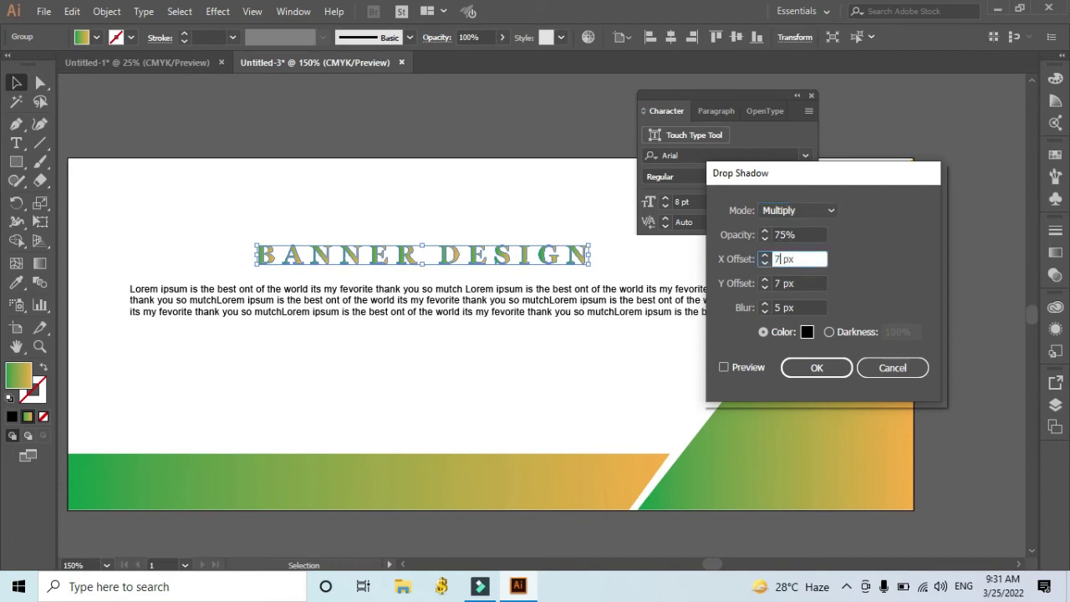
{"action": "left_click", "coordinate": [722, 367]}
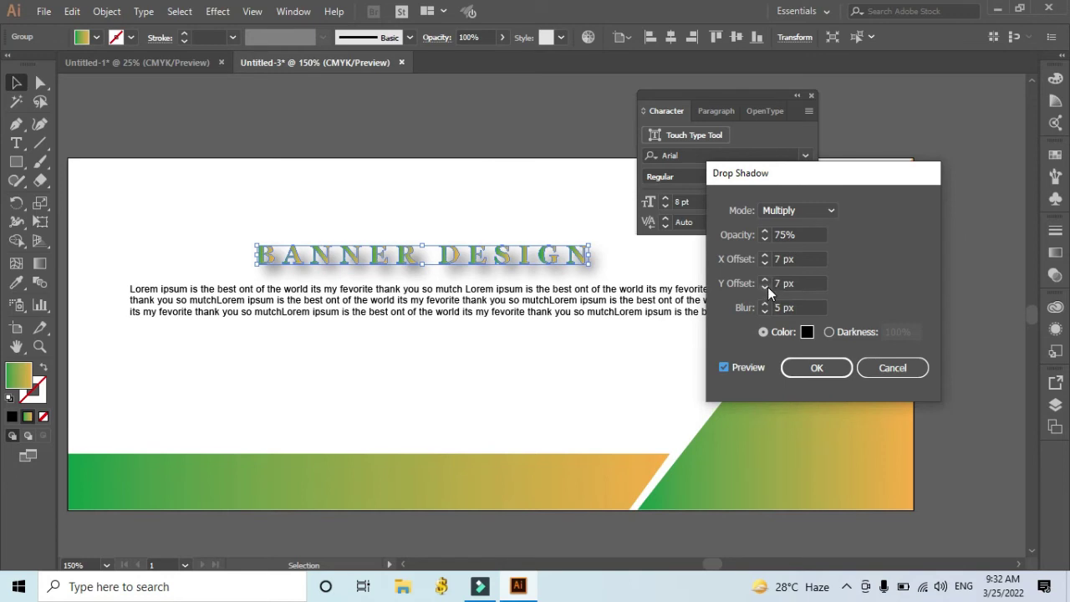
{"action": "left_click", "coordinate": [815, 369]}
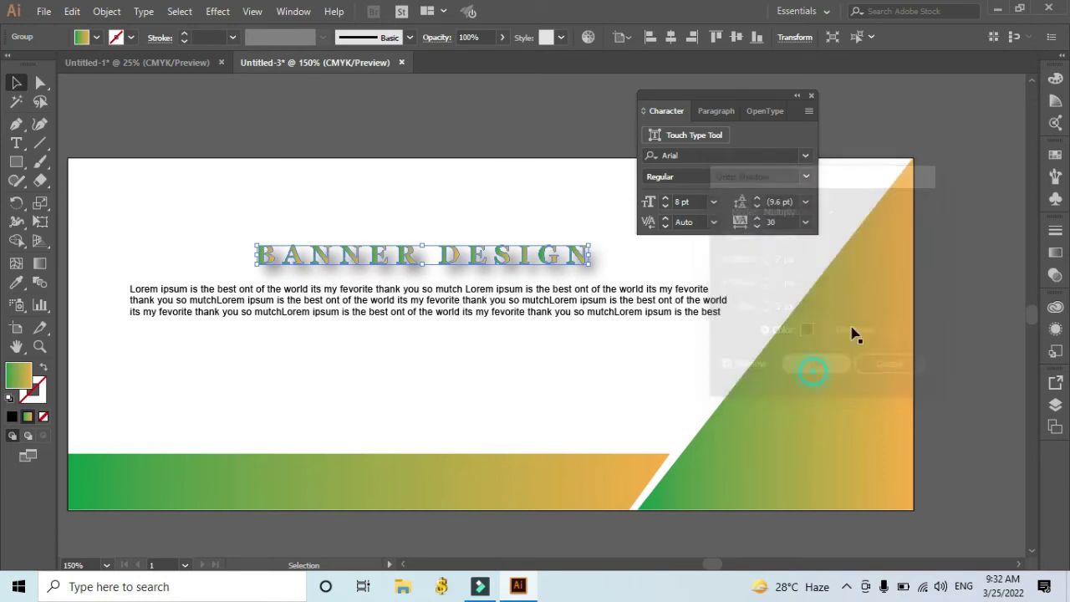
{"action": "left_click", "coordinate": [949, 104]}
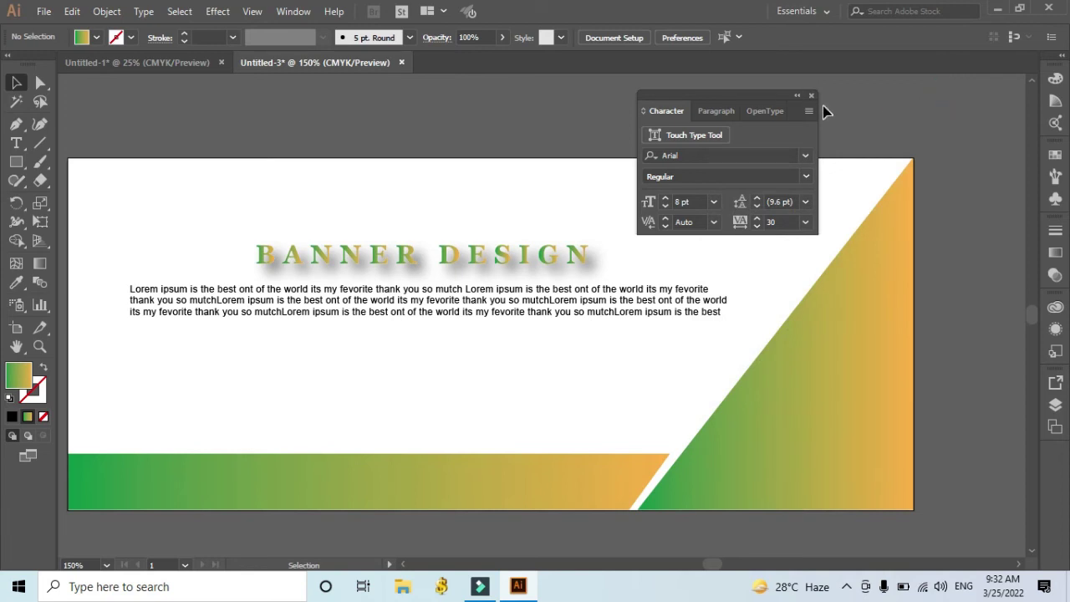
Step: Undo the last drop shadow on the BANNER DESIGN heading and close the floating Character panel
{"action": "key", "text": "ctrl"}
{"action": "key", "text": "ctrl+z"}
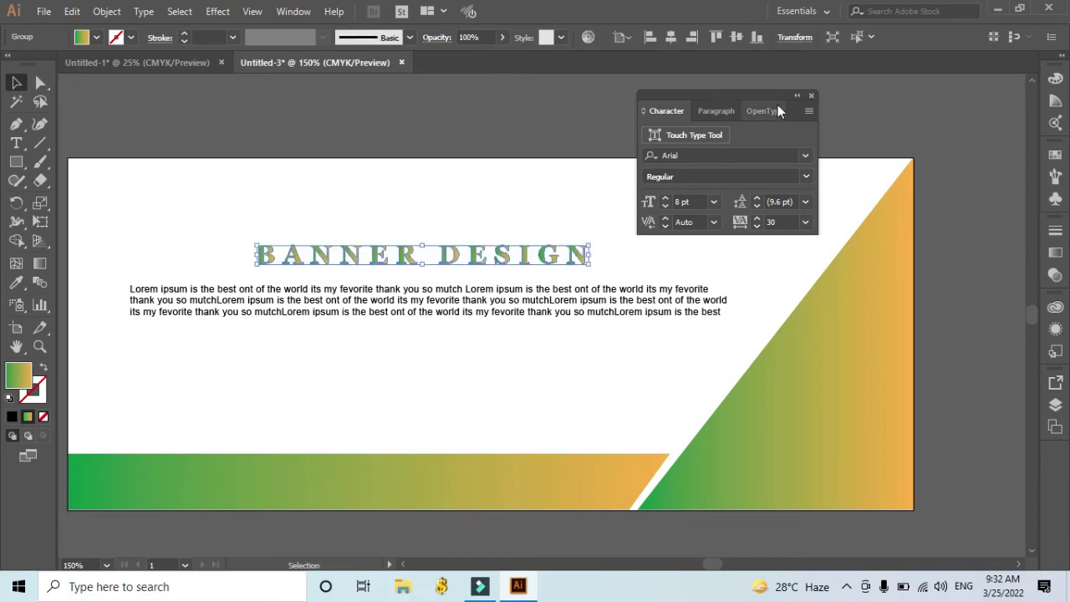
{"action": "left_click", "coordinate": [812, 96]}
{"action": "left_click", "coordinate": [669, 101]}
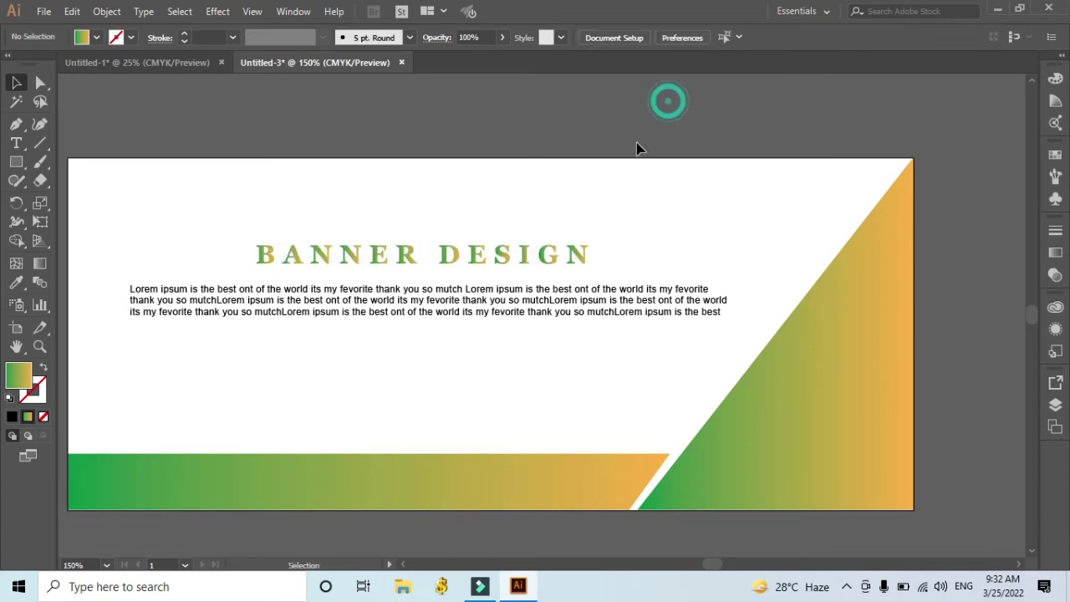
Step: Give the BANNER DESIGN heading a black stroke
{"action": "left_click", "coordinate": [581, 253]}
{"action": "left_click", "coordinate": [133, 40]}
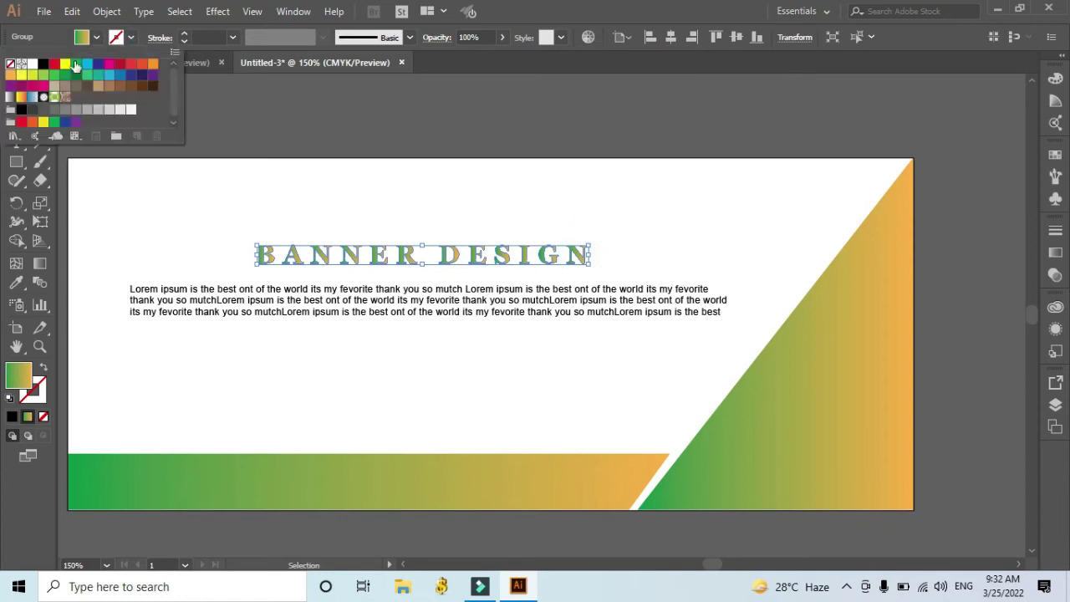
{"action": "left_click", "coordinate": [48, 68]}
{"action": "left_click", "coordinate": [272, 131]}
{"action": "left_click", "coordinate": [271, 131]}
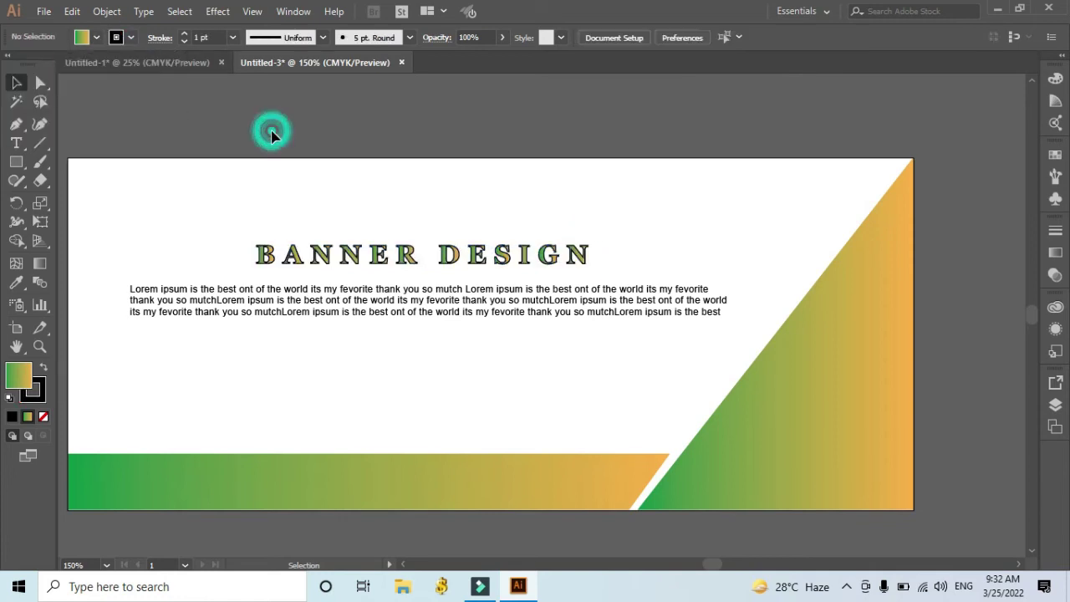
Step: Set the stroke weight of the BANNER DESIGN heading to 0.5 pt
{"action": "left_click", "coordinate": [183, 42]}
{"action": "left_click", "coordinate": [183, 43]}
{"action": "left_click", "coordinate": [292, 254]}
{"action": "left_click", "coordinate": [183, 42]}
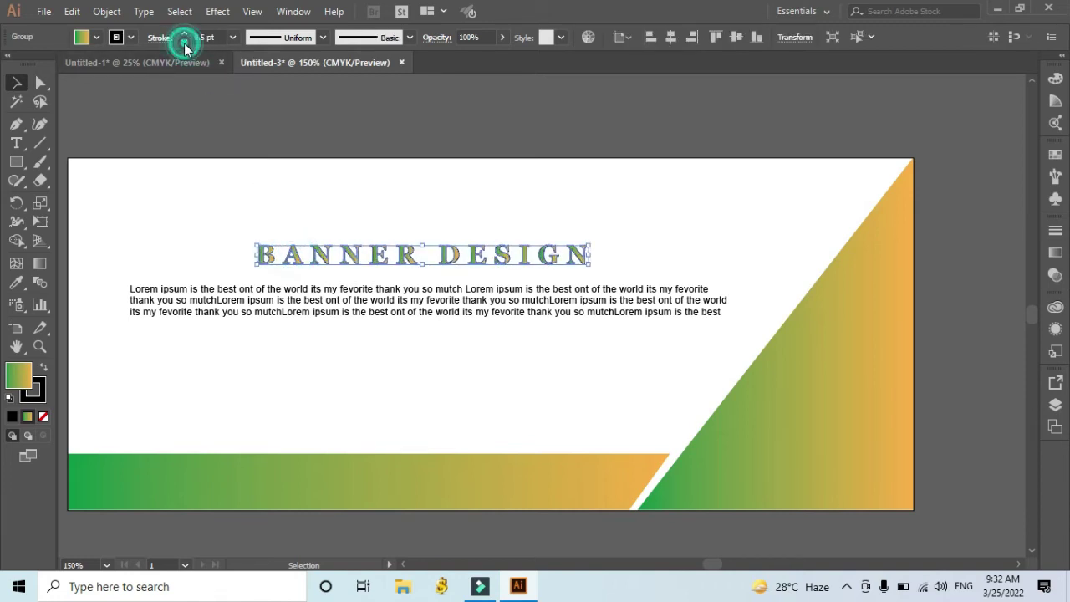
{"action": "left_click", "coordinate": [184, 43]}
{"action": "left_click", "coordinate": [208, 100]}
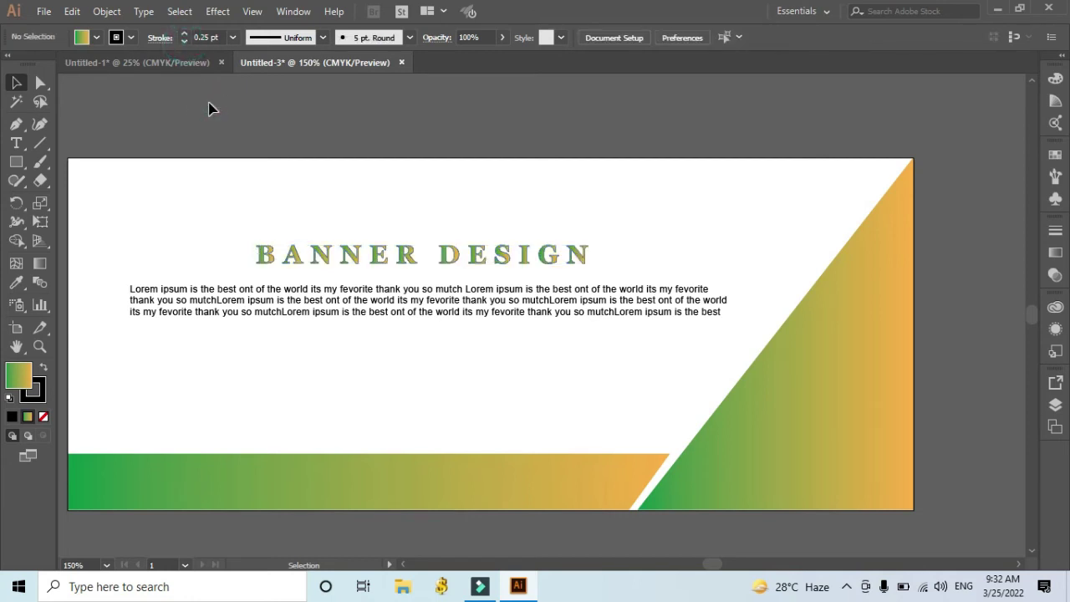
{"action": "left_click", "coordinate": [297, 262]}
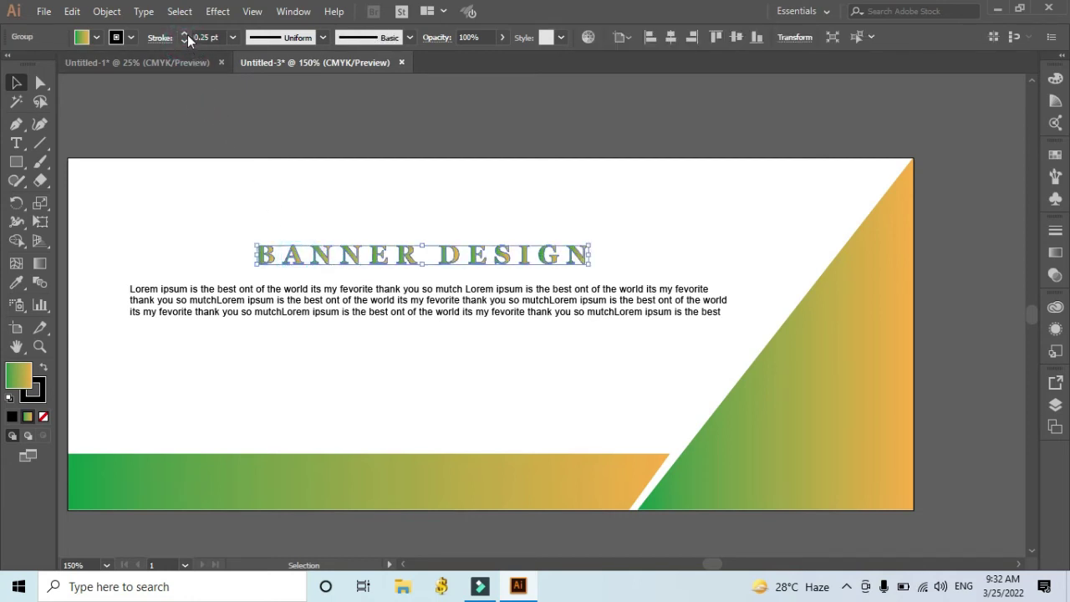
{"action": "left_click", "coordinate": [231, 109]}
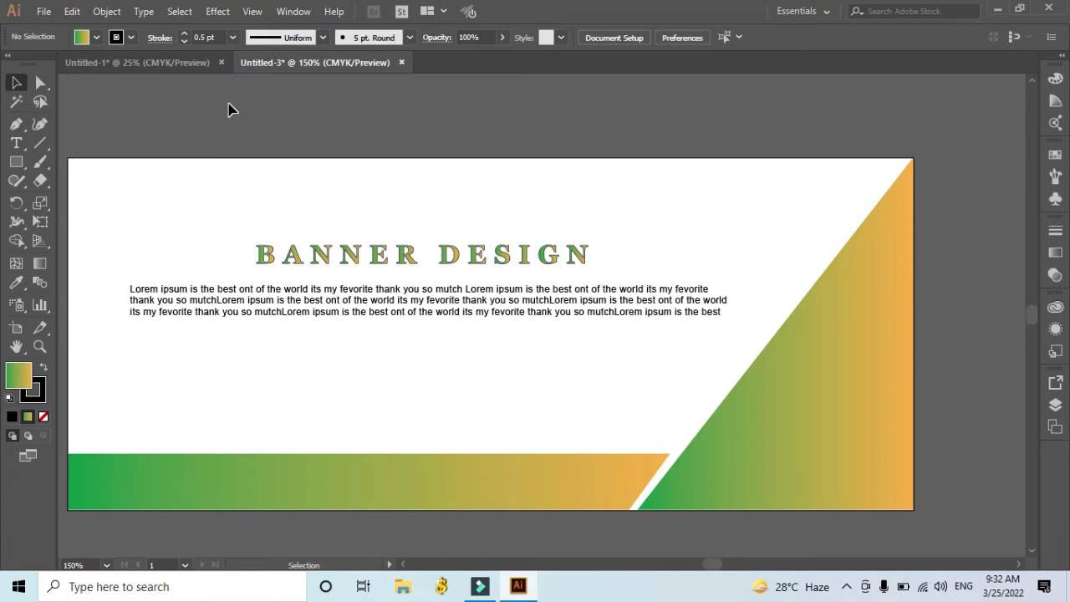
Step: Move the three-line paragraph slightly down in the white area, and lower the BANNER DESIGN heading to sit just above it
{"action": "scroll", "coordinate": [526, 167], "scroll_direction": "down", "scroll_amount": 3}
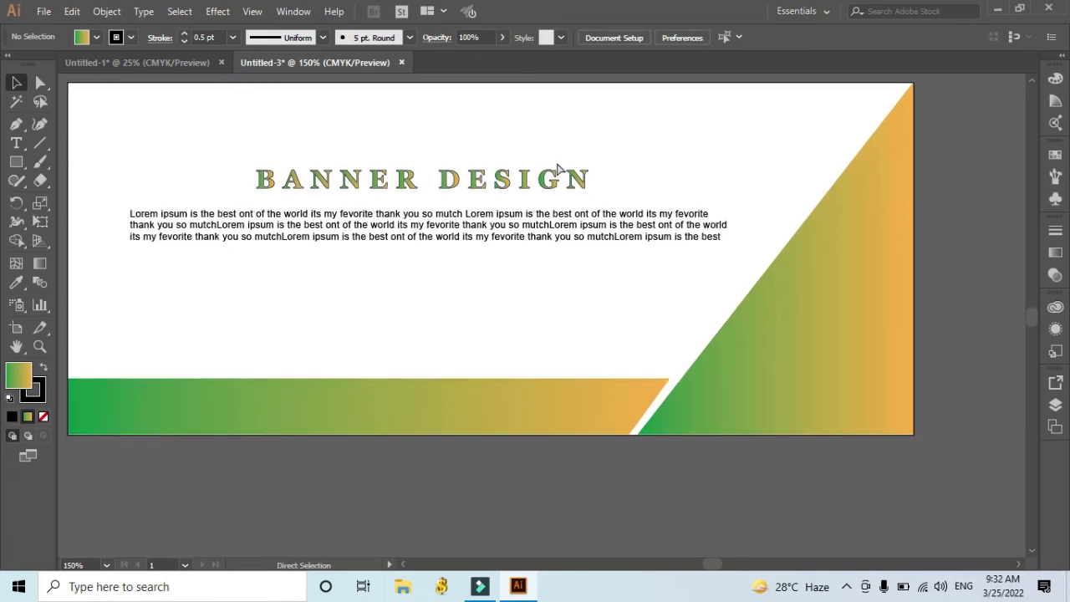
{"action": "key", "text": "ctrl+minus"}
{"action": "key", "text": "ctrl+minus"}
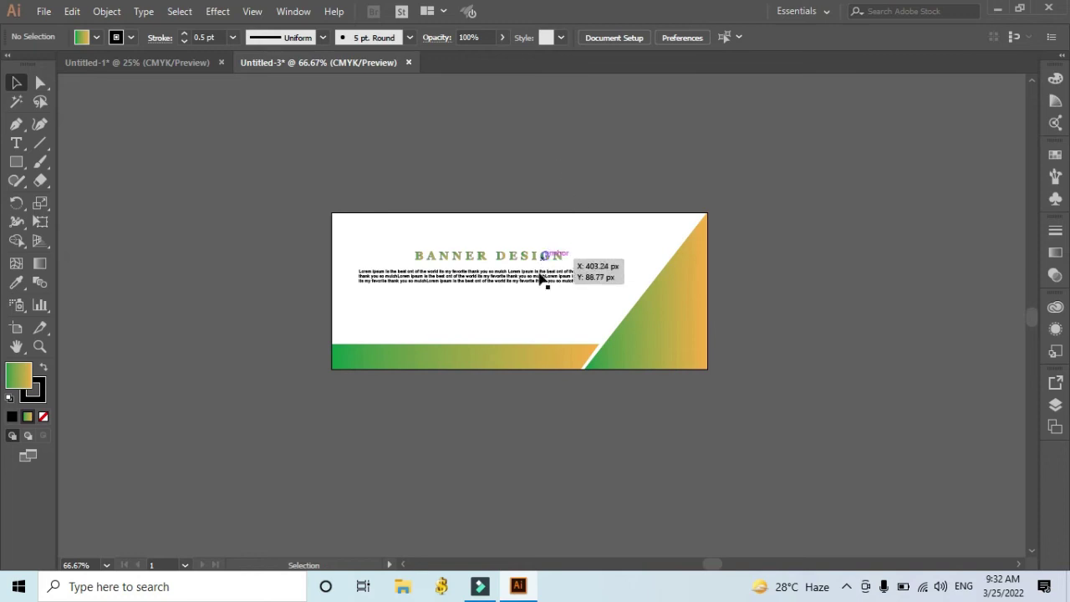
{"action": "left_click", "coordinate": [540, 284]}
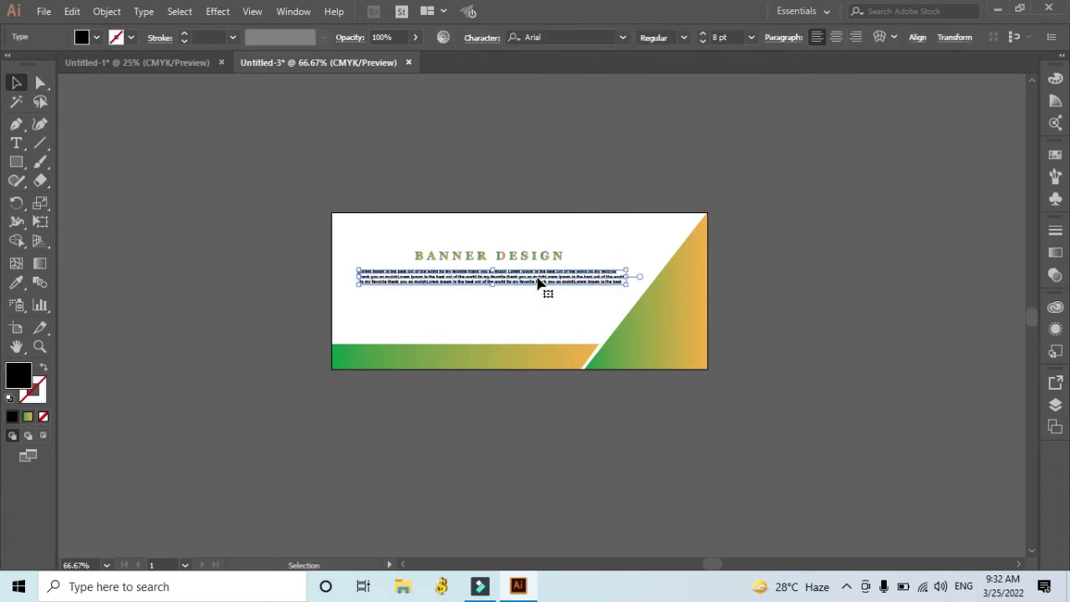
{"action": "key", "text": "Down"}
{"action": "key", "text": "Down"}
{"action": "key", "text": "Down"}
{"action": "key", "text": "Down"}
{"action": "key", "text": "Down"}
{"action": "key", "text": "Down"}
{"action": "key", "text": "Down"}
{"action": "key", "text": "Down"}
{"action": "key", "text": "Down"}
{"action": "key", "text": "Down"}
{"action": "key", "text": "Down"}
{"action": "key", "text": "Down"}
{"action": "key", "text": "Down"}
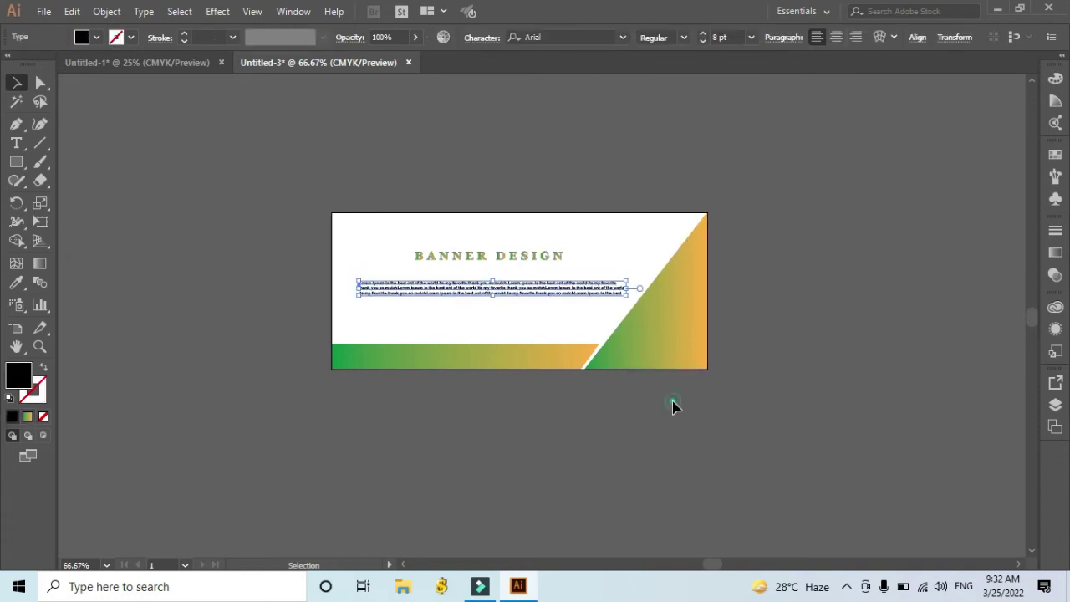
{"action": "left_click", "coordinate": [672, 403]}
{"action": "left_click_drag", "start_coordinate": [517, 251], "coordinate": [518, 260]}
{"action": "left_click", "coordinate": [564, 148]}
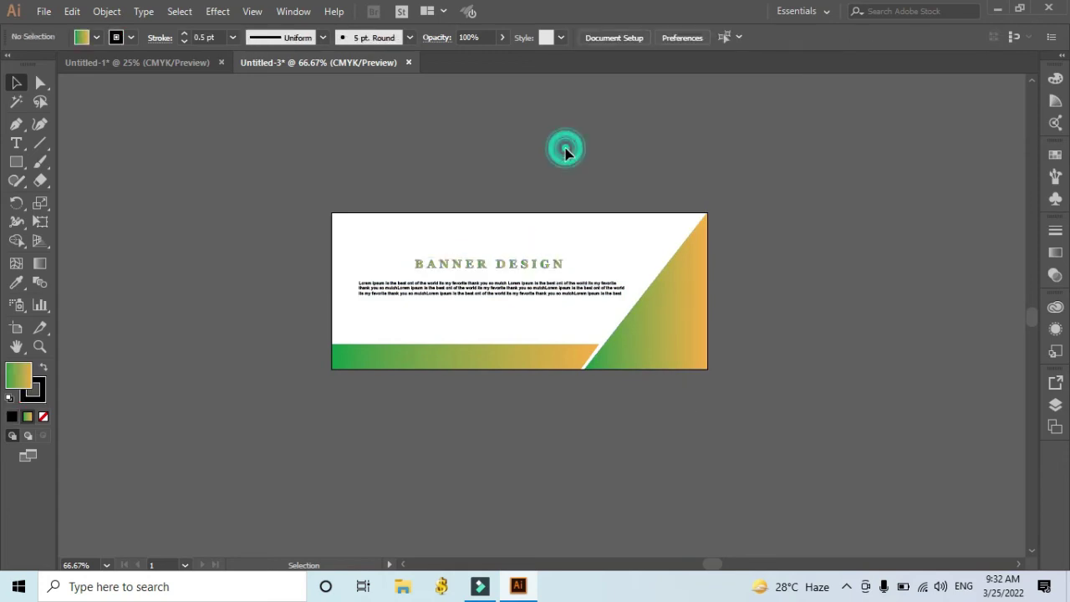
Step: Change the paragraph's fill colour to dark grey
{"action": "left_click", "coordinate": [572, 297]}
{"action": "left_click", "coordinate": [89, 37]}
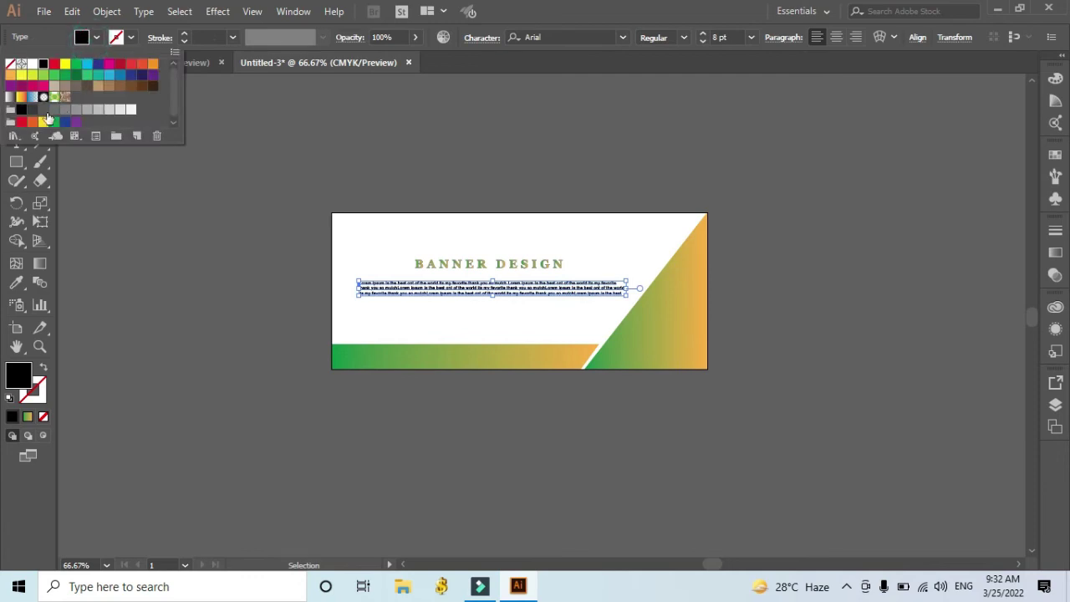
{"action": "left_click", "coordinate": [33, 113]}
{"action": "left_click", "coordinate": [119, 267]}
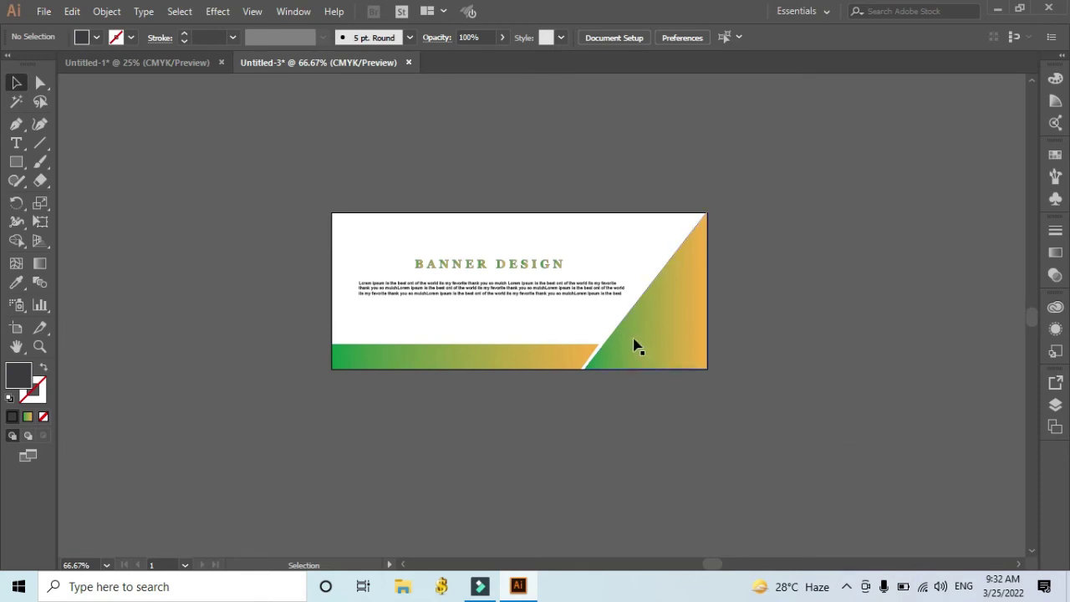
Step: Draw a dark grey circle about 23 px in diameter with the Ellipse tool near the lower-left corner of the gradient triangle
{"action": "key", "text": "ctrl+equal"}
{"action": "key", "text": "ctrl+equal"}
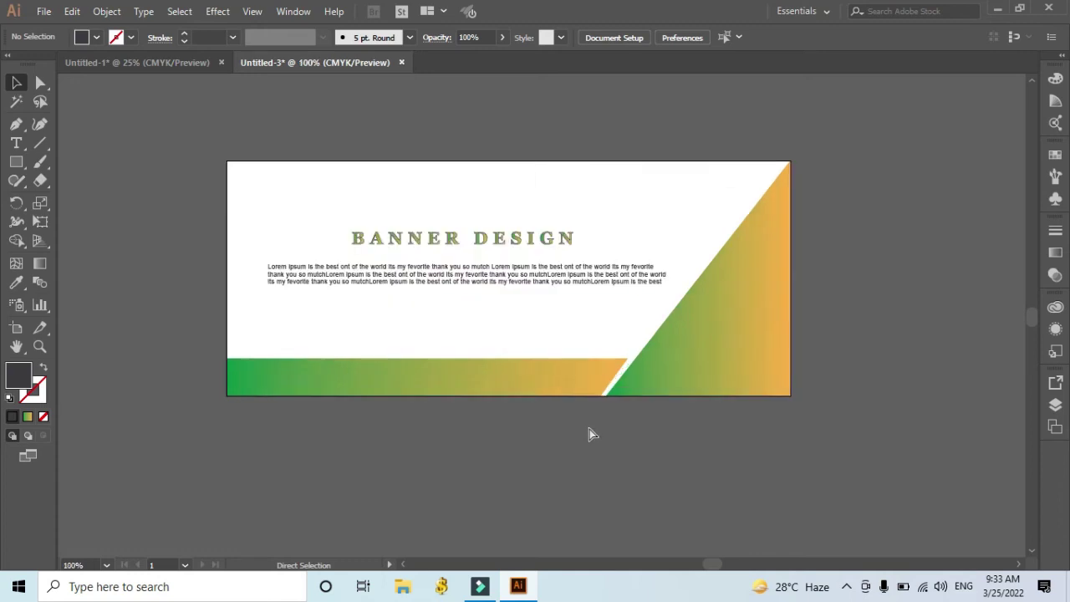
{"action": "left_click", "coordinate": [14, 161]}
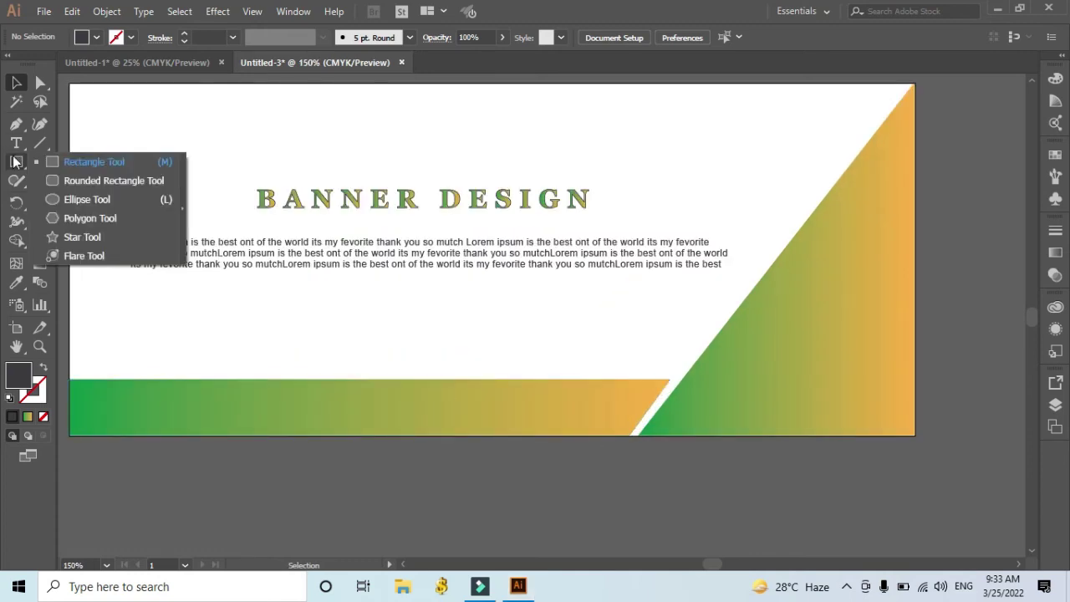
{"action": "left_click", "coordinate": [70, 194]}
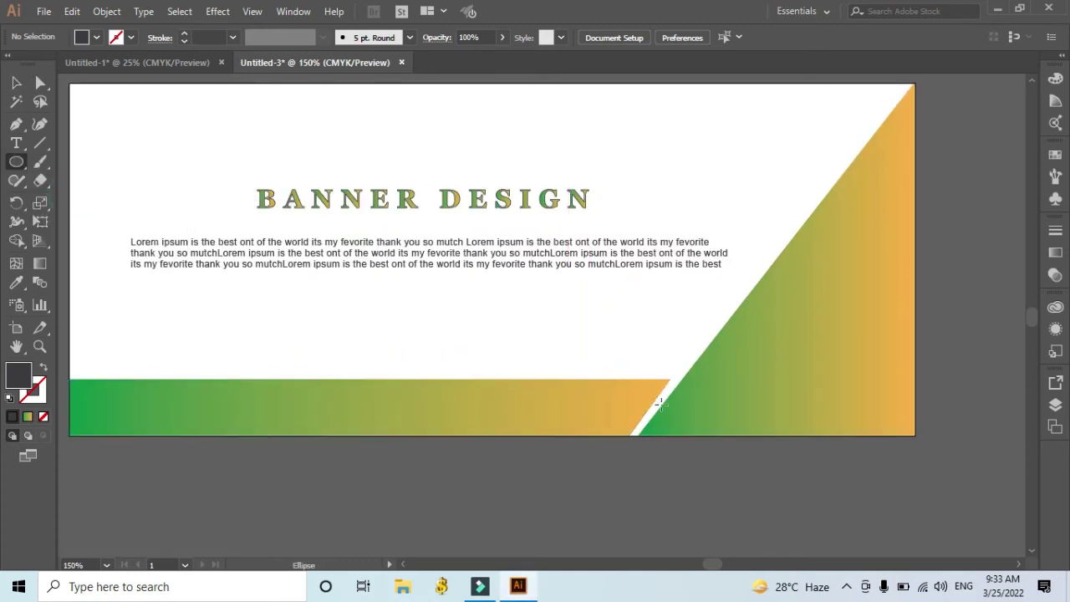
{"action": "left_click_drag", "start_coordinate": [697, 402], "coordinate": [708, 413]}
{"action": "left_click", "coordinate": [16, 82]}
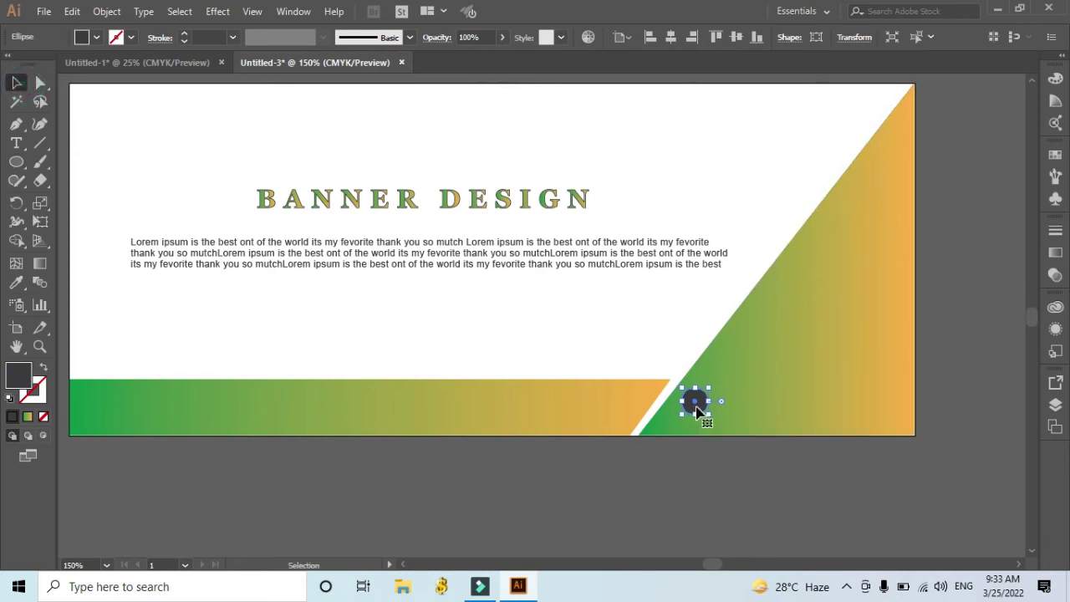
Step: Copy the circle horizontally to its right and repeat the copy once to make an evenly spaced row of three
{"action": "left_click_drag", "start_coordinate": [697, 411], "coordinate": [753, 409]}
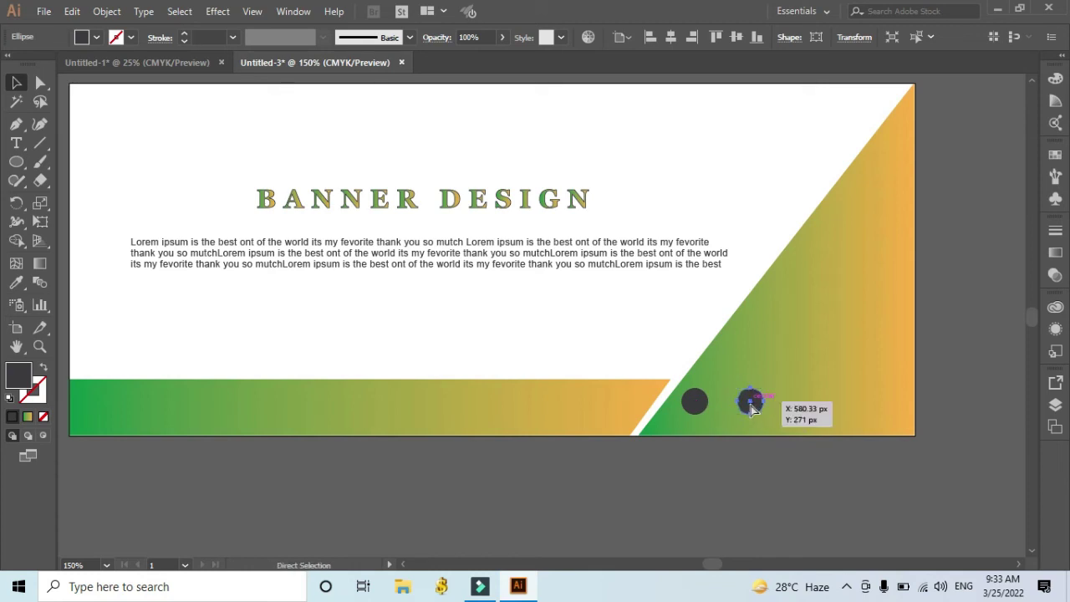
{"action": "key", "text": "ctrl+d"}
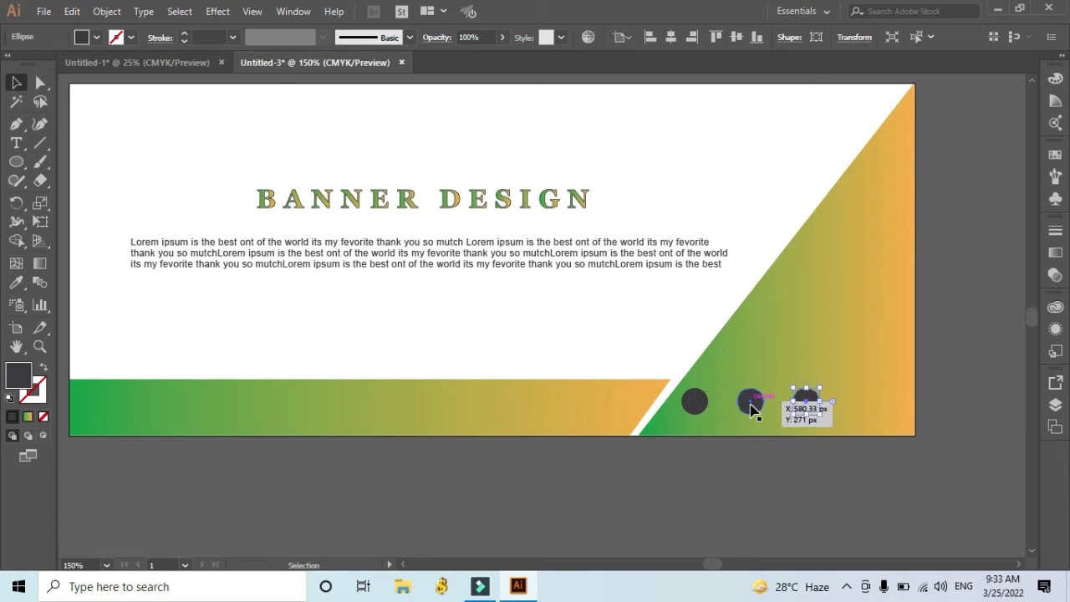
{"action": "left_click", "coordinate": [972, 299]}
Step: Select all three circles and shift them to the right along the base of the gradient triangle
{"action": "left_click", "coordinate": [696, 402]}
{"action": "left_click", "coordinate": [750, 402], "text": "shift"}
{"action": "left_click", "coordinate": [807, 403], "text": "shift"}
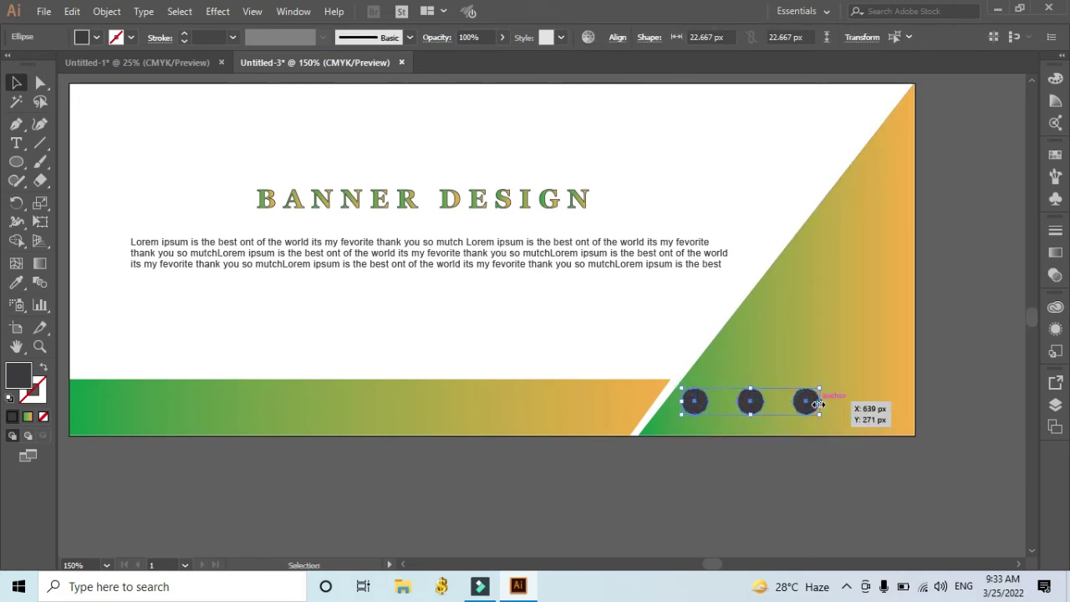
{"action": "left_click_drag", "start_coordinate": [818, 404], "coordinate": [858, 405]}
{"action": "key", "text": "Right"}
{"action": "key", "text": "Right"}
{"action": "key", "text": "Right"}
{"action": "key", "text": "Right"}
{"action": "key", "text": "Right"}
{"action": "key", "text": "Right"}
{"action": "key", "text": "Right"}
{"action": "key", "text": "Right"}
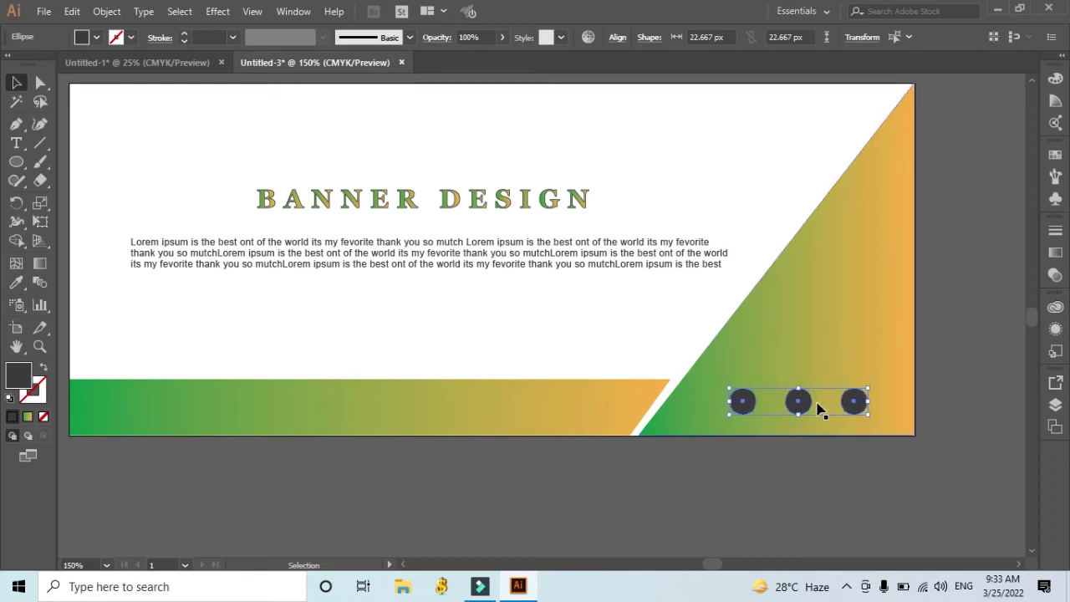
{"action": "left_click", "coordinate": [967, 285]}
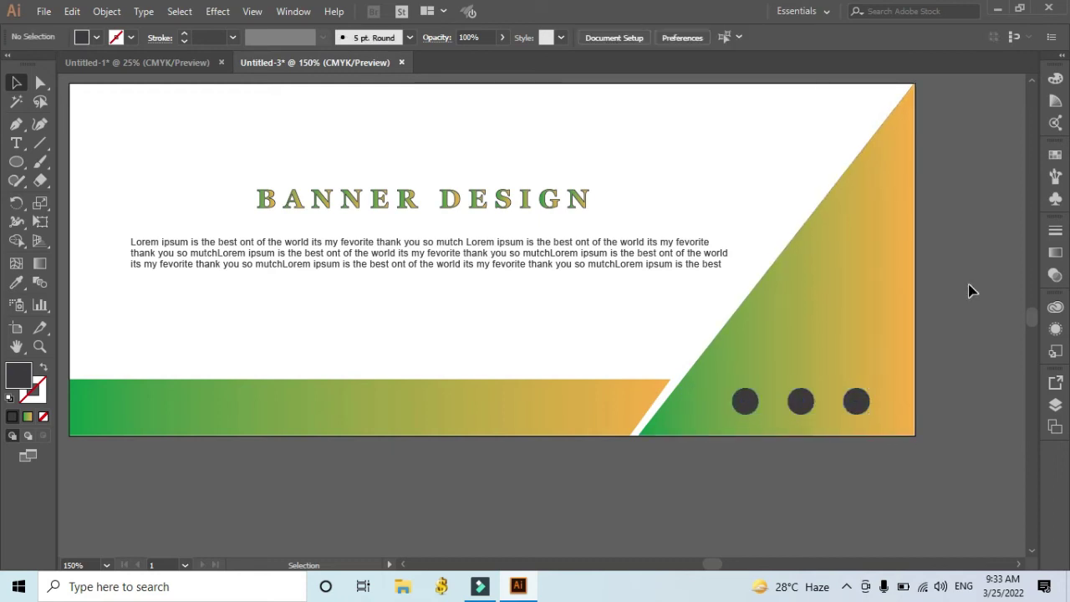
Step: Create a lowercase "f" text in Arial Bold at 17 pt on the empty canvas below the banner
{"action": "key", "text": "t"}
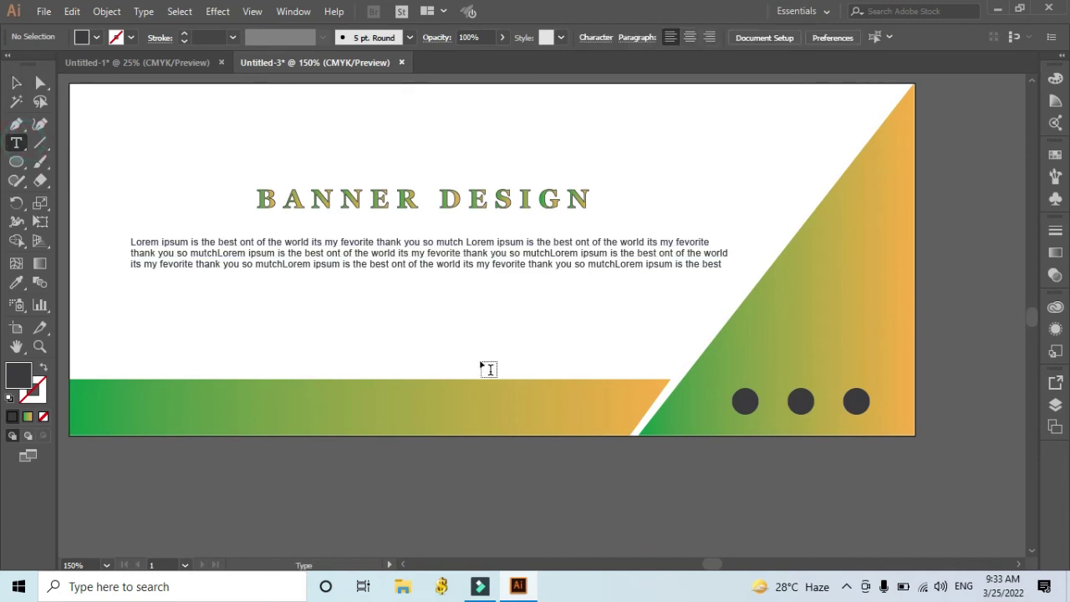
{"action": "scroll", "coordinate": [519, 383], "scroll_direction": "down", "scroll_amount": 2}
{"action": "scroll", "coordinate": [519, 383], "scroll_direction": "down", "scroll_amount": 1}
{"action": "left_click", "coordinate": [500, 436]}
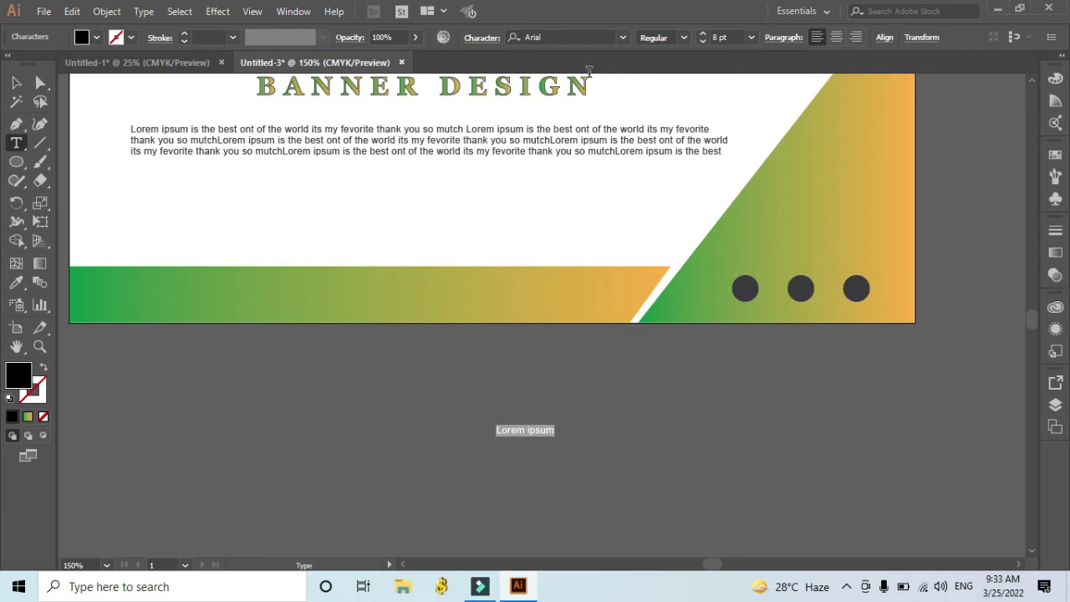
{"action": "left_click", "coordinate": [682, 38]}
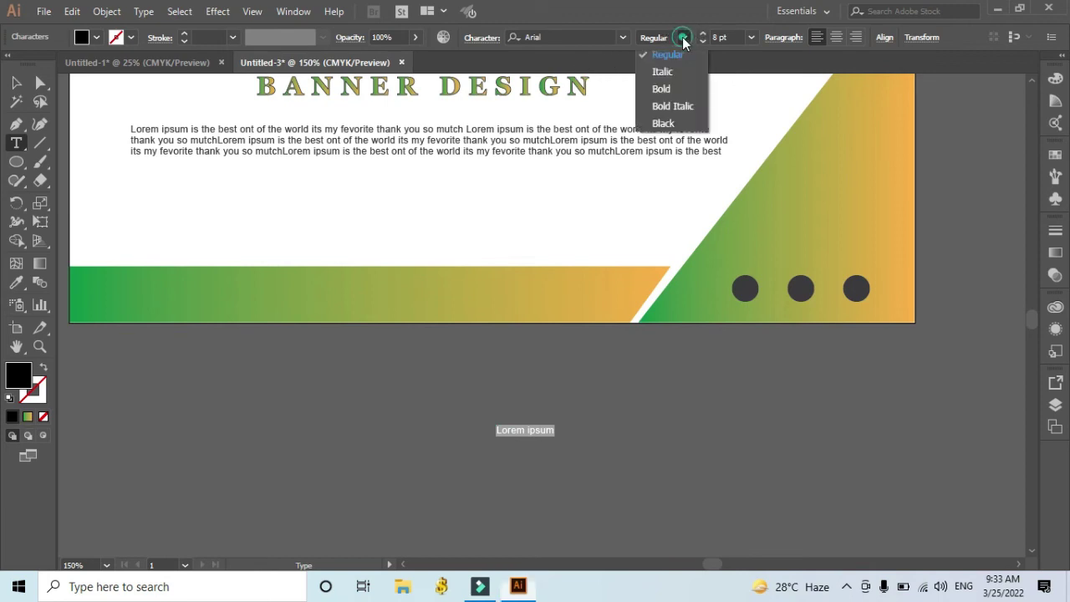
{"action": "left_click", "coordinate": [661, 89]}
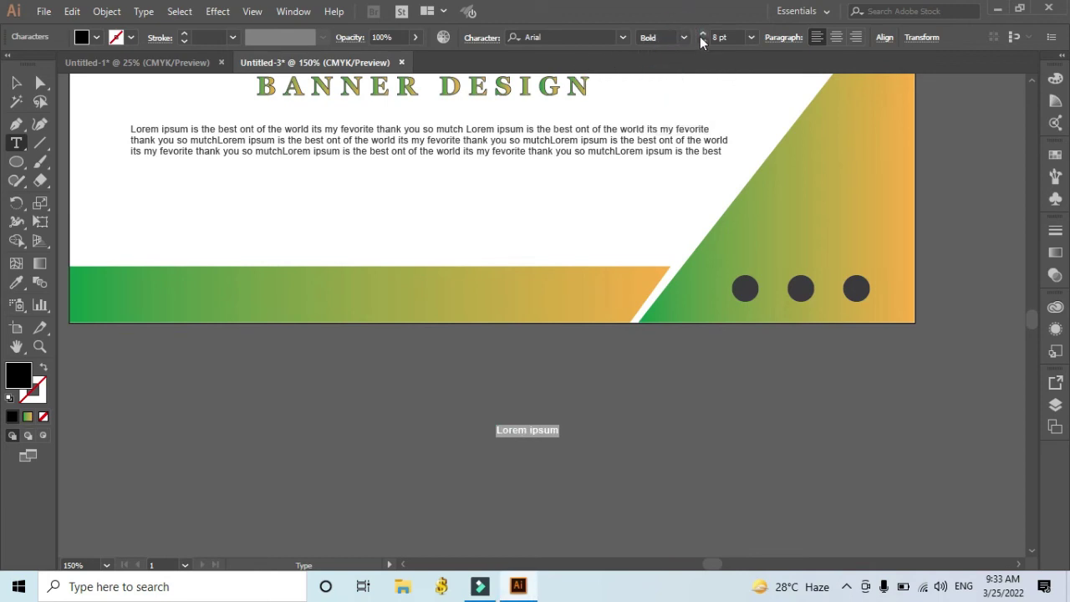
{"action": "left_click", "coordinate": [703, 36]}
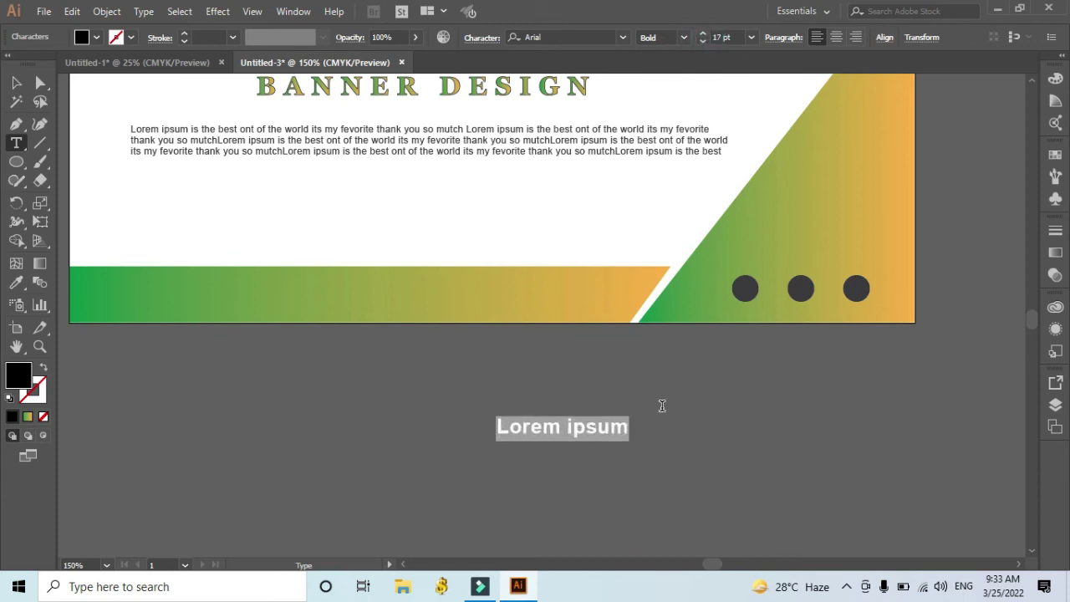
{"action": "type", "text": "F"}
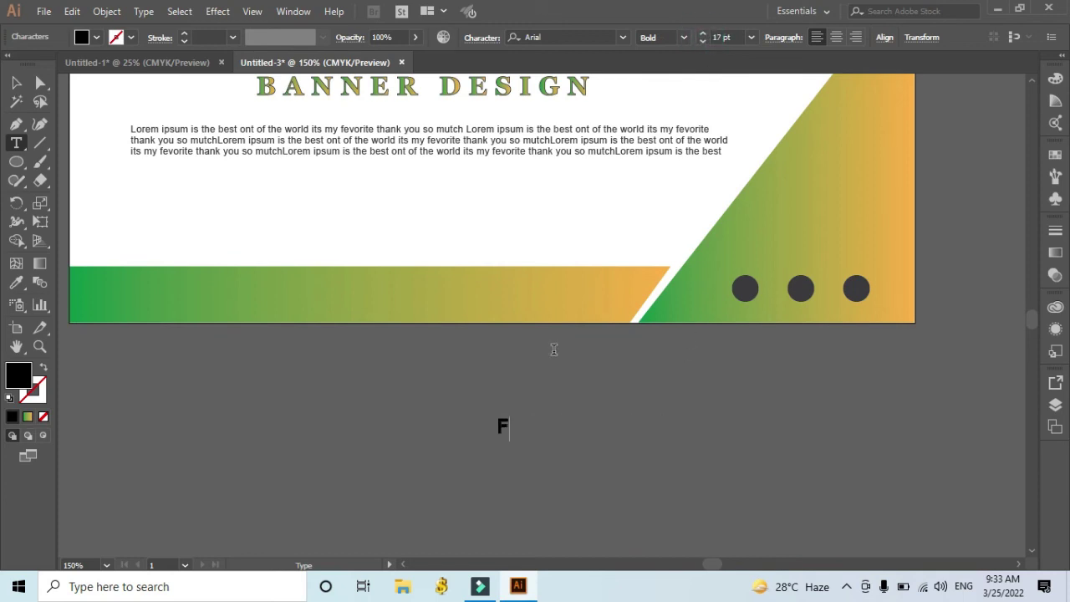
{"action": "key", "text": "BackSpace"}
{"action": "left_click", "coordinate": [16, 82]}
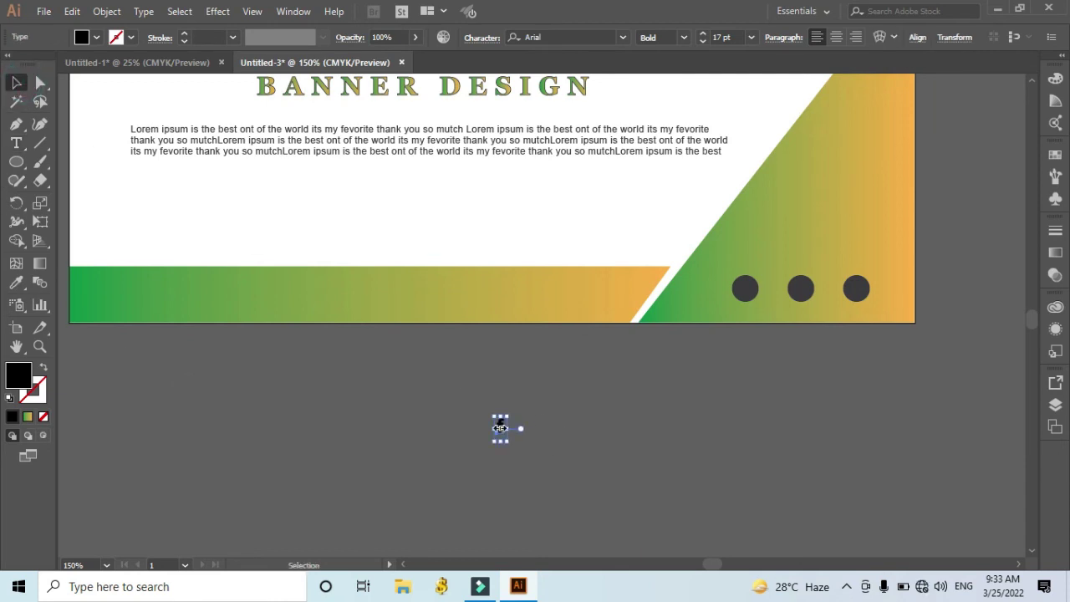
Step: Move the "f" onto the first dark grey circle and change its fill to cyan
{"action": "left_click_drag", "start_coordinate": [500, 428], "coordinate": [747, 291]}
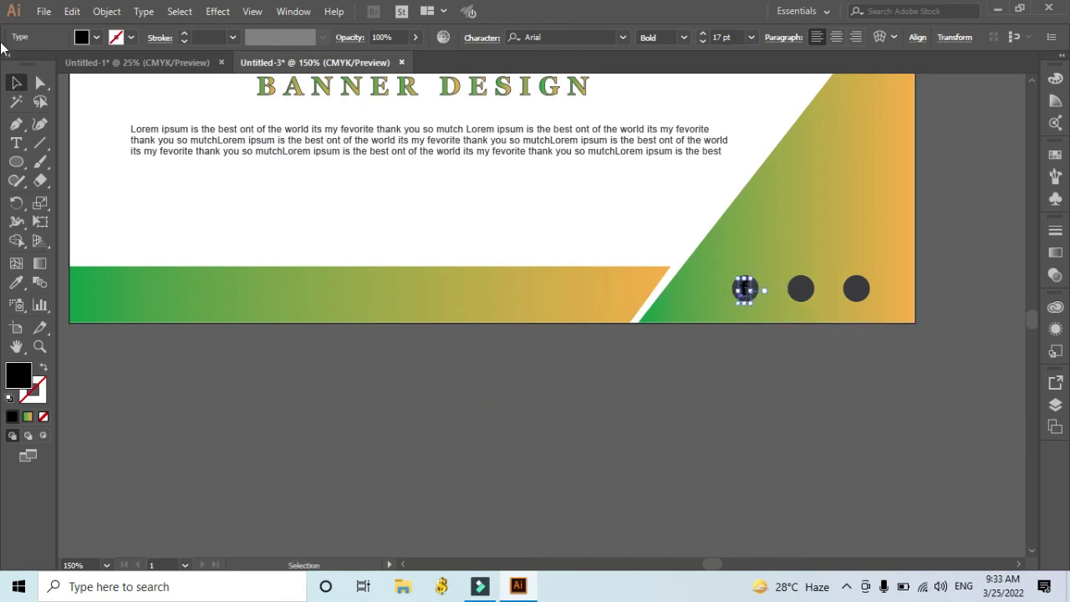
{"action": "left_click", "coordinate": [96, 38]}
{"action": "left_click", "coordinate": [88, 65]}
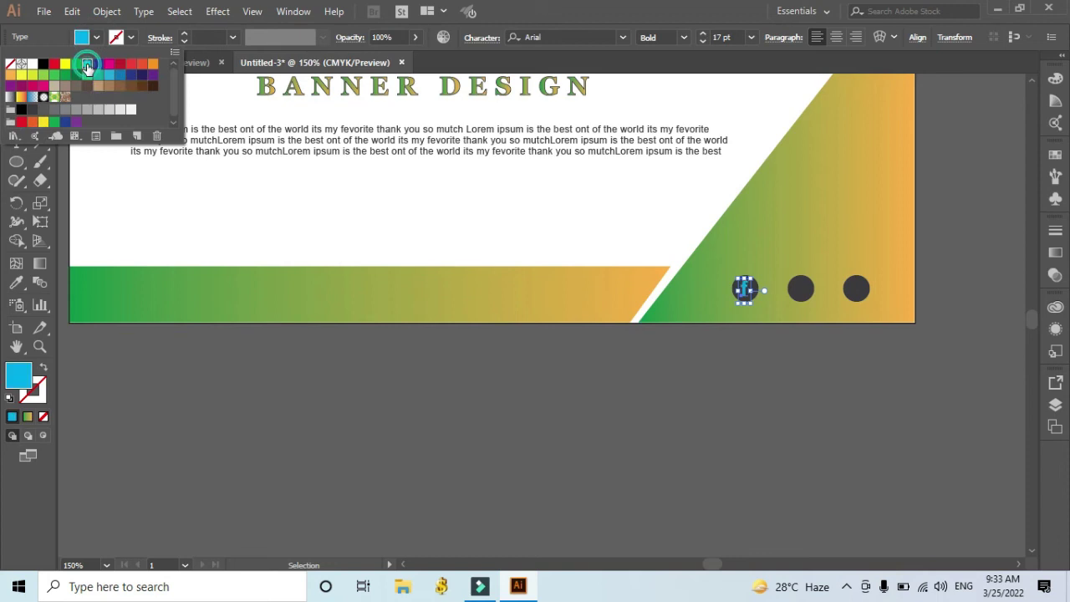
{"action": "left_click", "coordinate": [323, 451]}
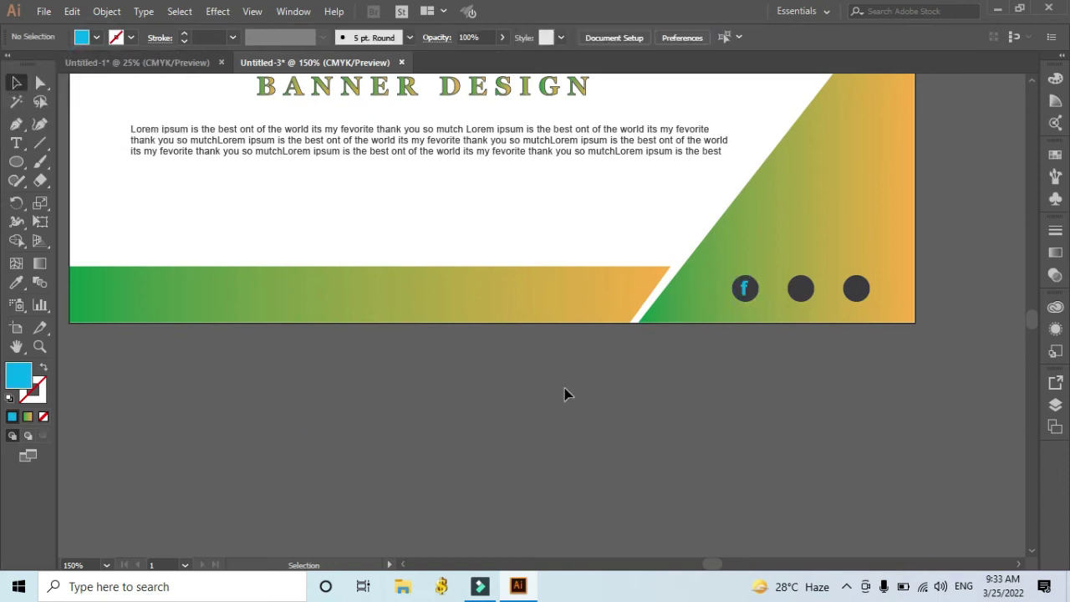
Step: Create an "In" text below the banner and move it onto the middle dark grey circle
{"action": "left_click", "coordinate": [803, 293]}
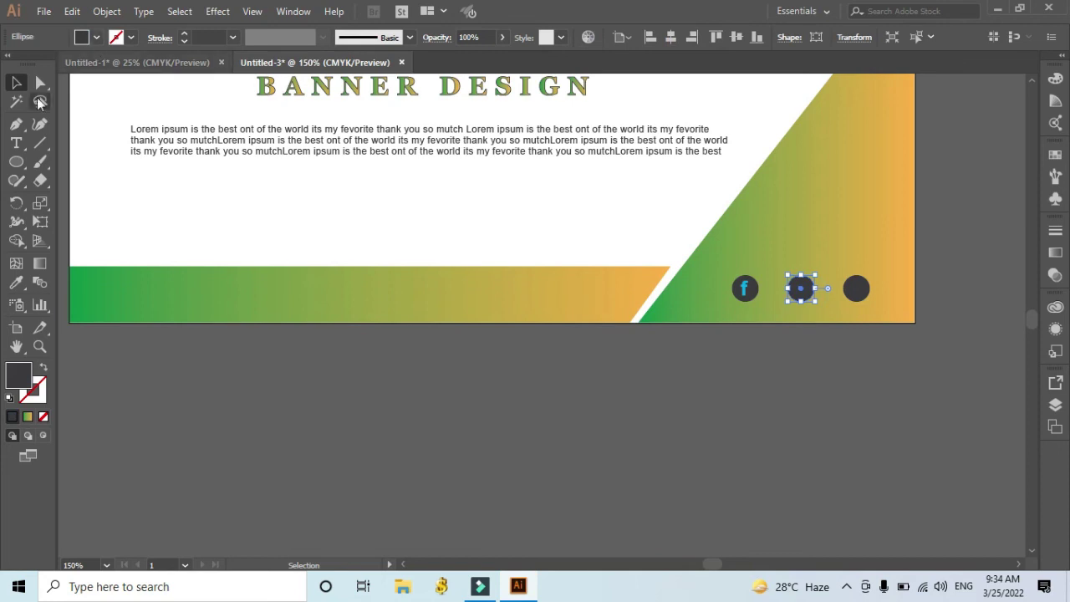
{"action": "left_click", "coordinate": [16, 144]}
{"action": "left_click", "coordinate": [259, 409]}
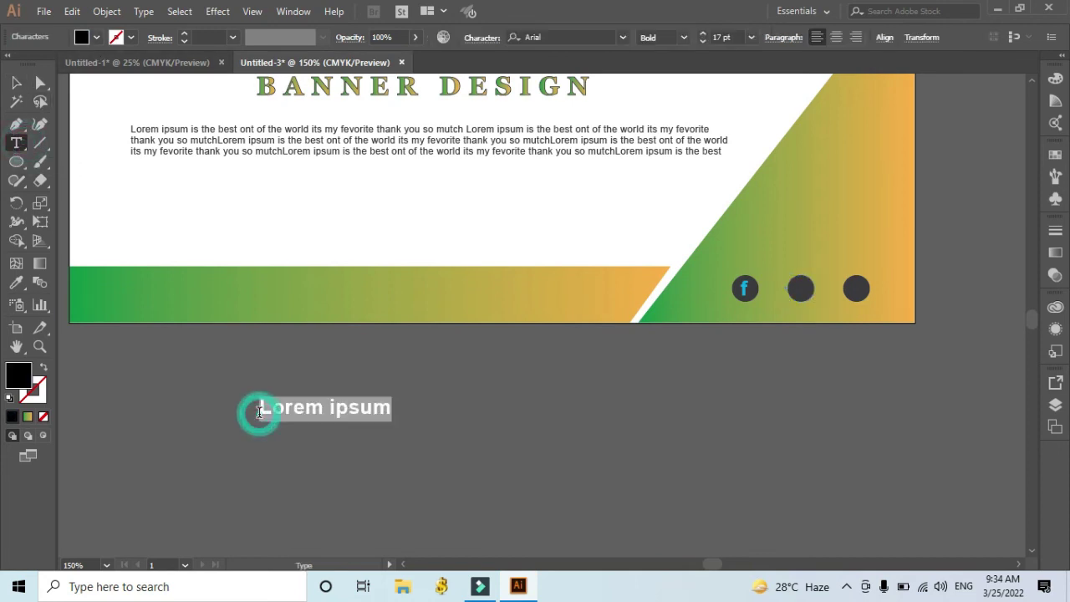
{"action": "key", "text": "BackSpace"}
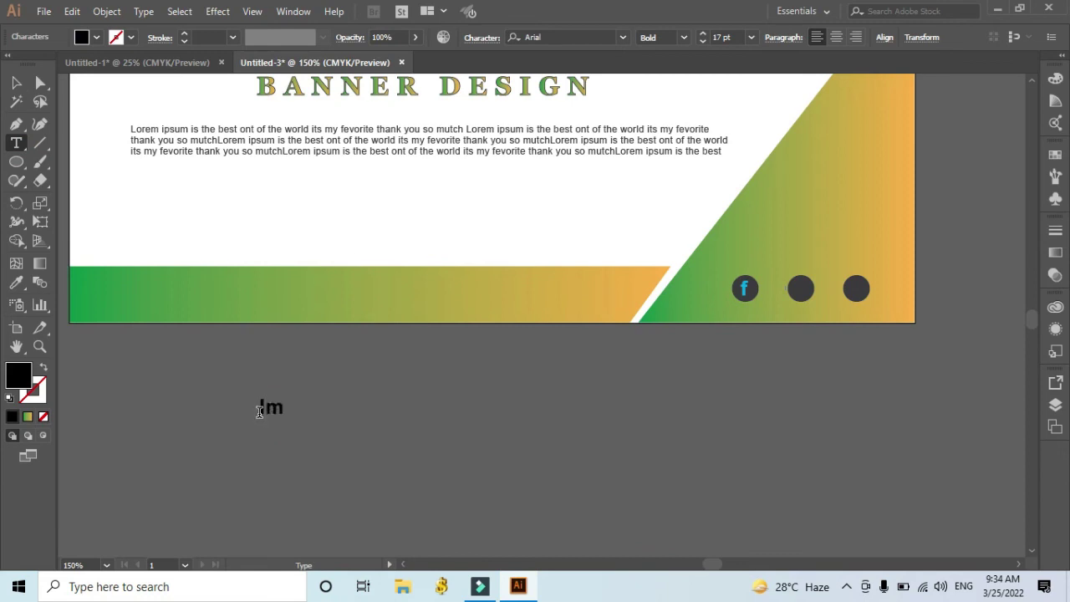
{"action": "type", "text": "In"}
{"action": "left_click", "coordinate": [15, 82]}
{"action": "left_click", "coordinate": [399, 394]}
{"action": "left_click_drag", "start_coordinate": [268, 409], "coordinate": [804, 291]}
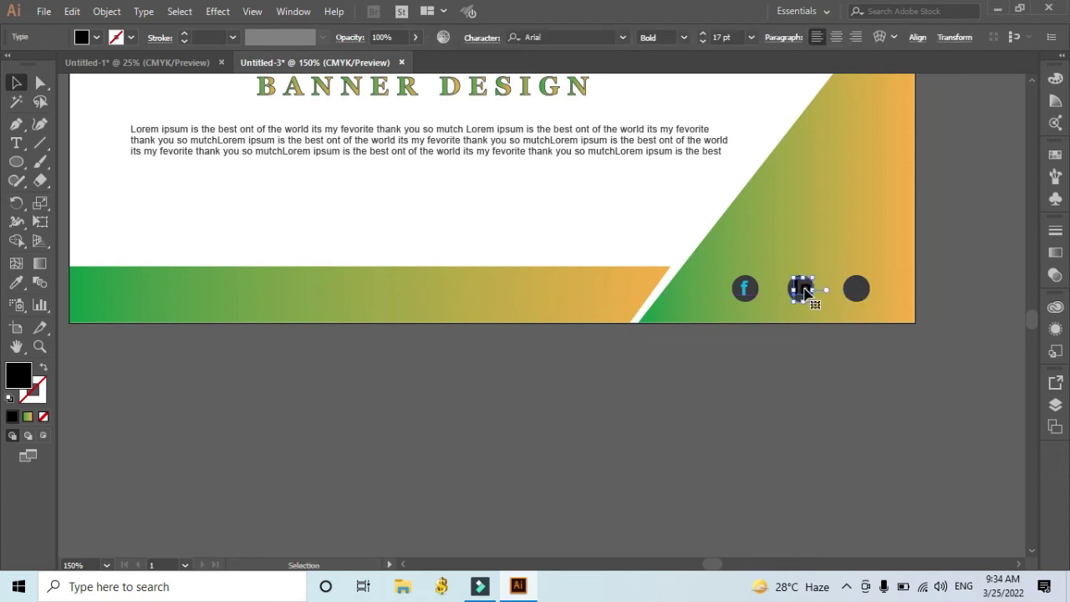
Step: Try a magenta fill on the "In" text, settling on dark blue
{"action": "left_click", "coordinate": [99, 38]}
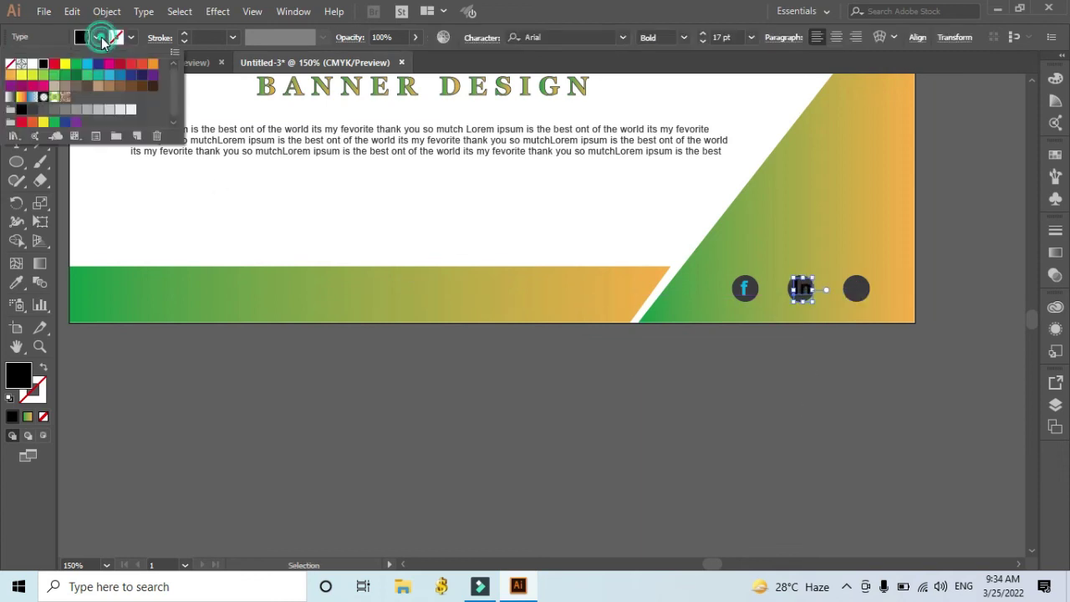
{"action": "left_click", "coordinate": [109, 64]}
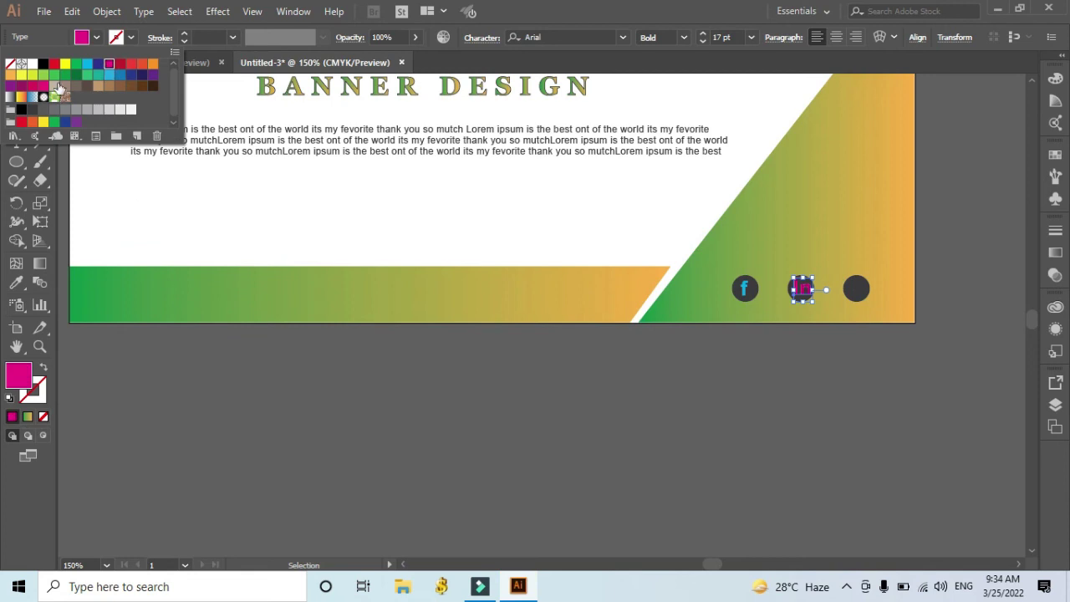
{"action": "left_click", "coordinate": [98, 63]}
{"action": "left_click", "coordinate": [200, 434]}
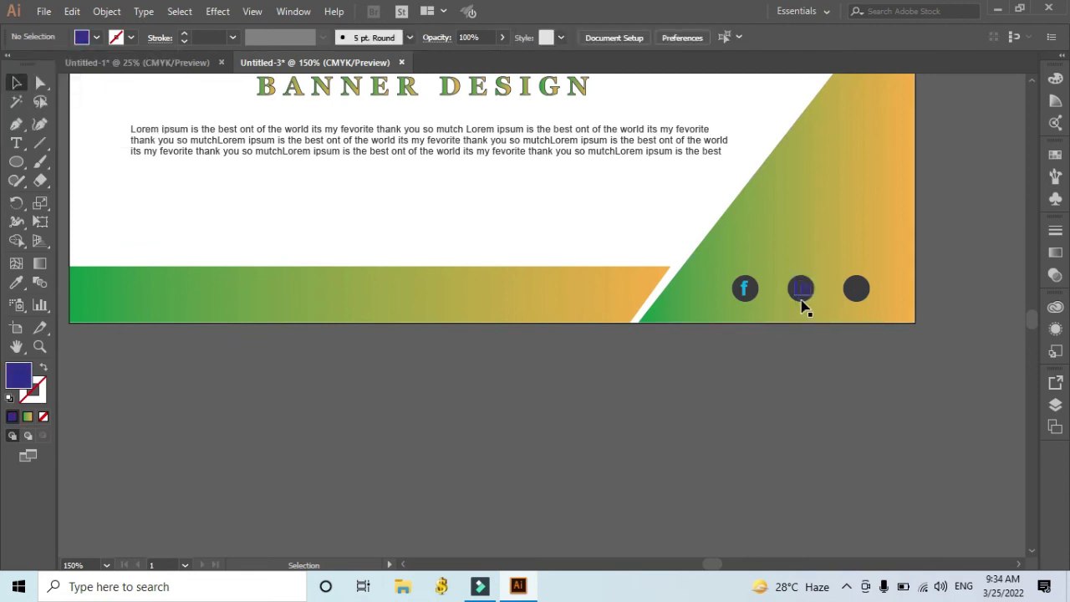
Step: Create a lowercase "t" text below the banner and move it onto the third dark grey circle
{"action": "left_click", "coordinate": [15, 145]}
{"action": "left_click", "coordinate": [288, 444]}
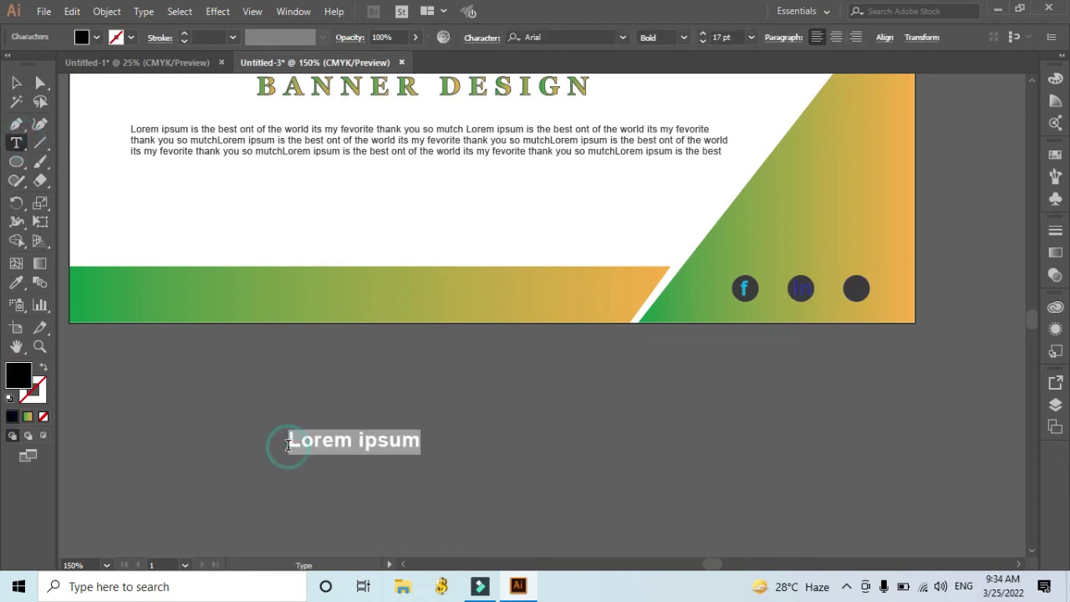
{"action": "key", "text": "BackSpace"}
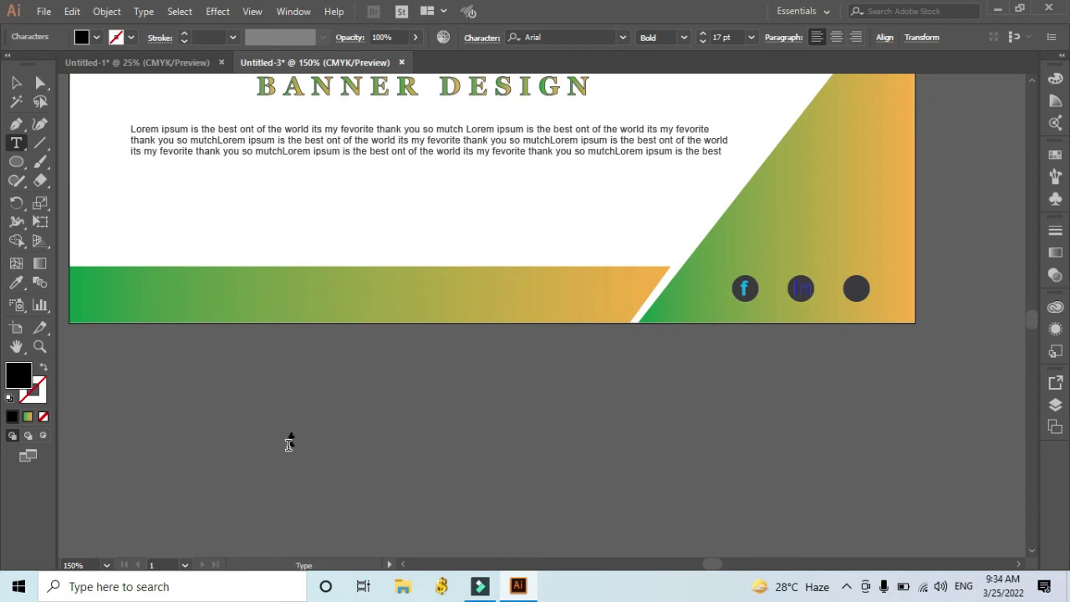
{"action": "type", "text": "t"}
{"action": "left_click", "coordinate": [16, 82]}
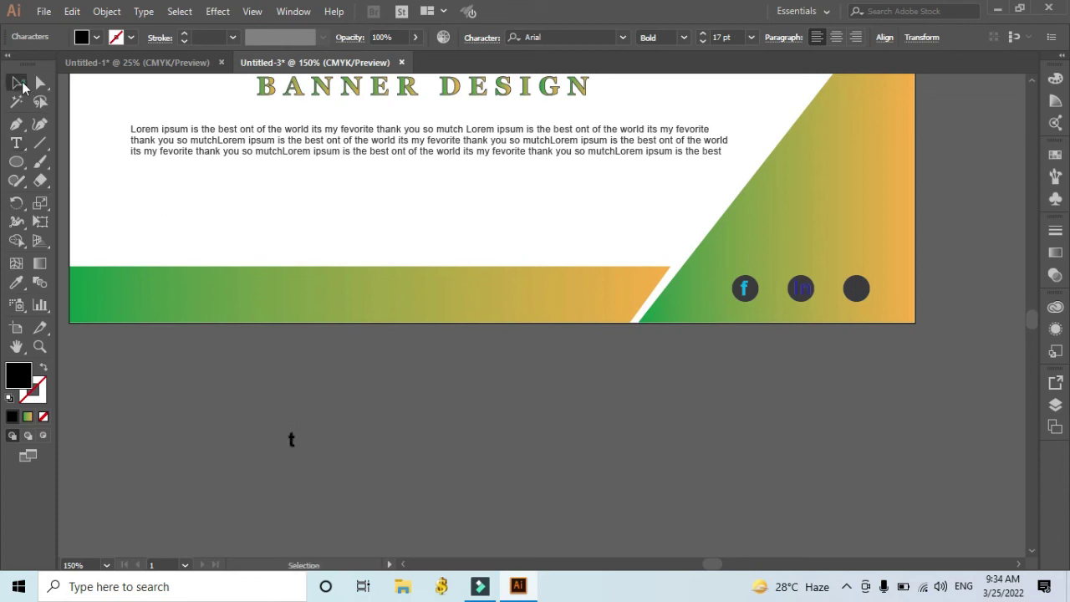
{"action": "left_click", "coordinate": [461, 526]}
{"action": "left_click_drag", "start_coordinate": [290, 444], "coordinate": [855, 291]}
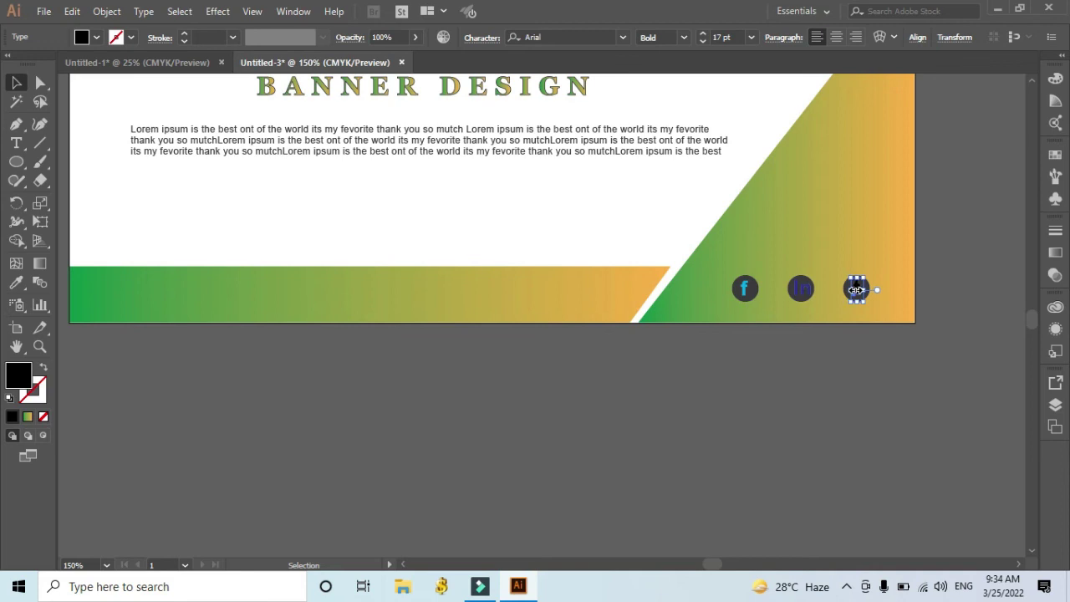
{"action": "left_click", "coordinate": [855, 433]}
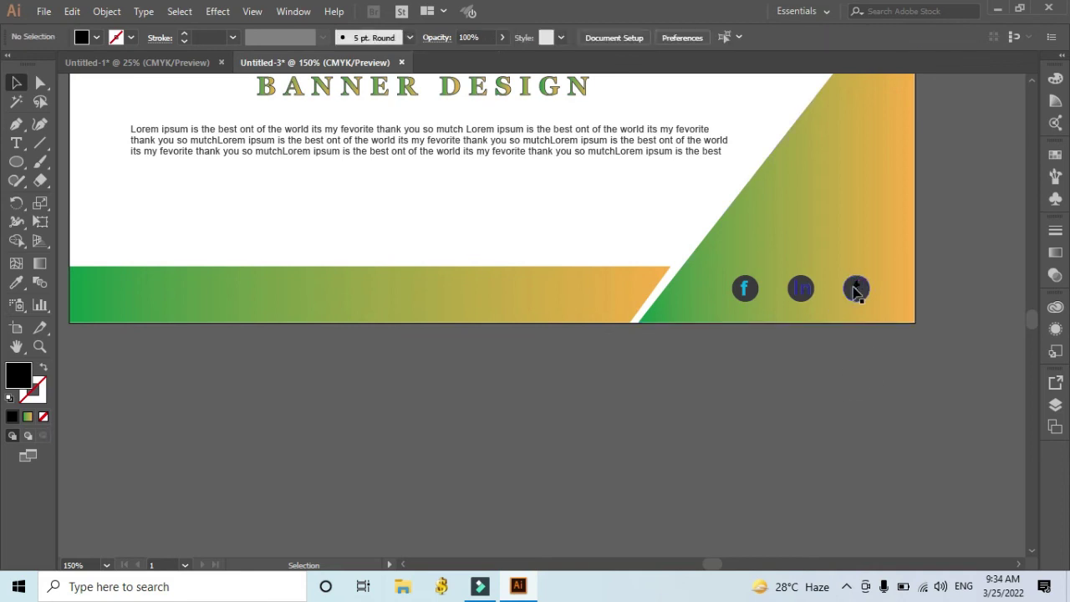
Step: Change the fill of the "t" on the third circle to light blue
{"action": "left_click", "coordinate": [856, 289]}
{"action": "left_click", "coordinate": [96, 37]}
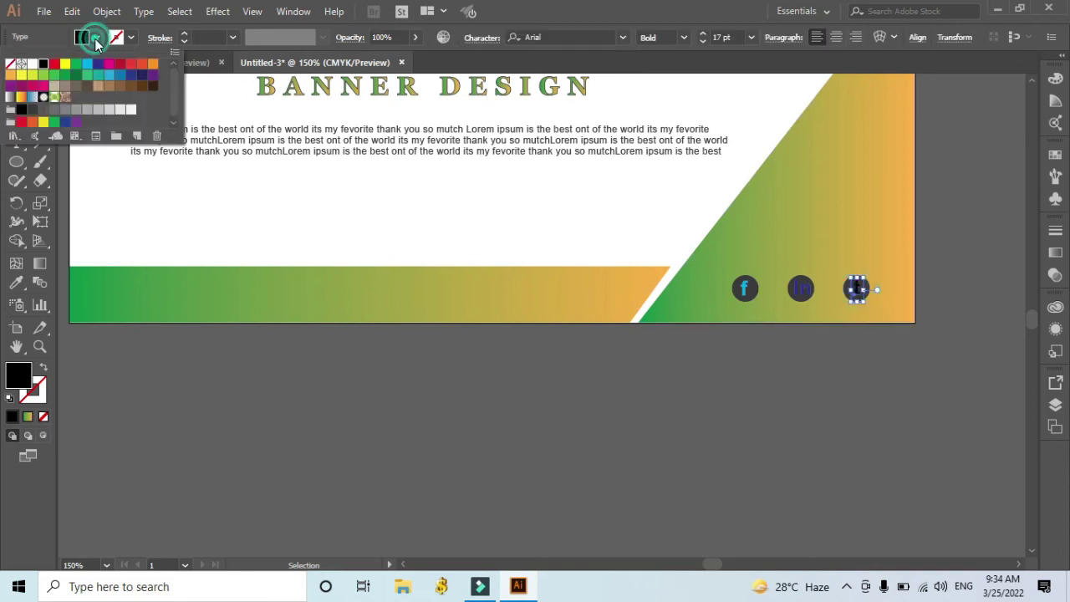
{"action": "left_click", "coordinate": [120, 75]}
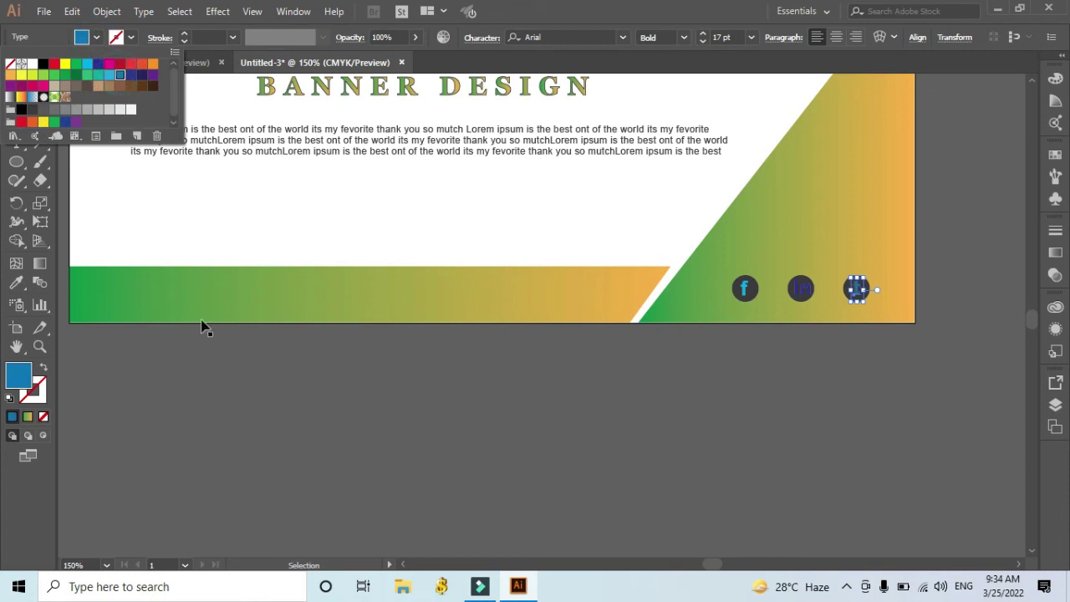
{"action": "left_click", "coordinate": [109, 75]}
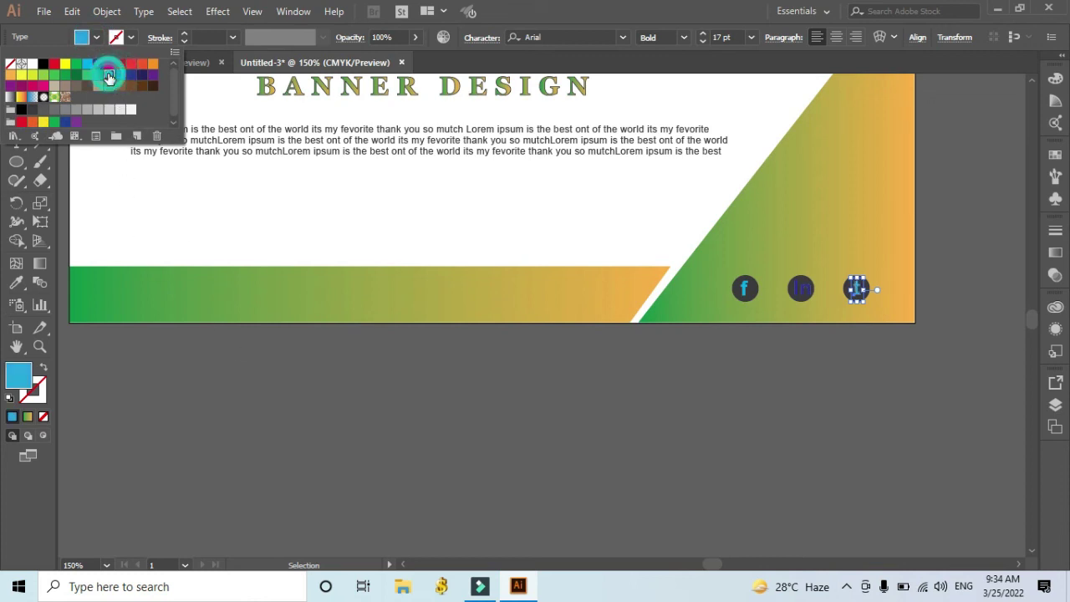
{"action": "left_click", "coordinate": [210, 430]}
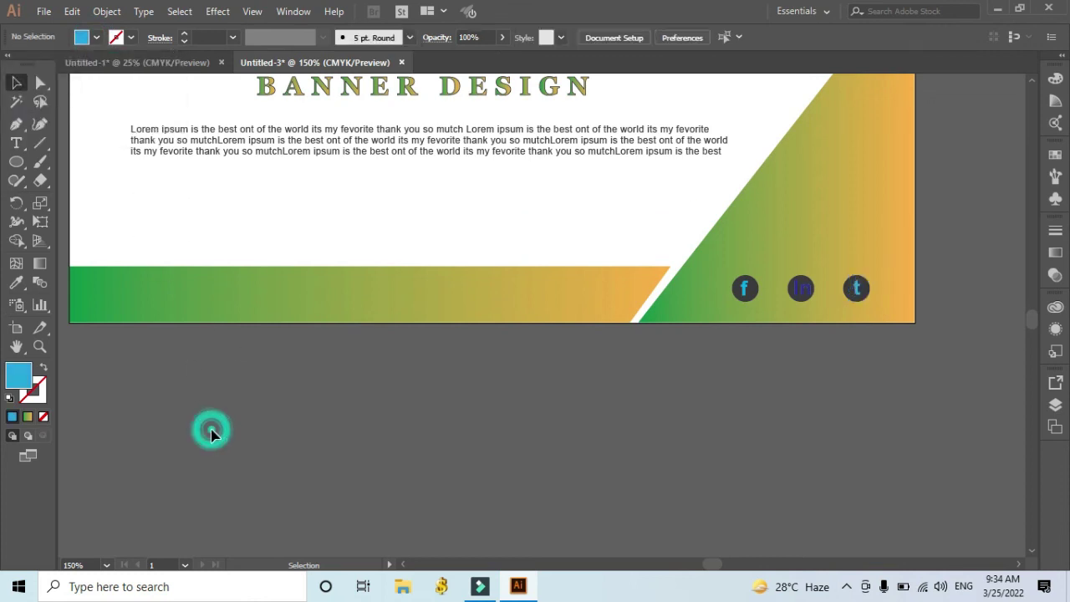
Step: Recolour the "In" text on the middle circle with the same cyan fill as the "f"
{"action": "left_click", "coordinate": [805, 293]}
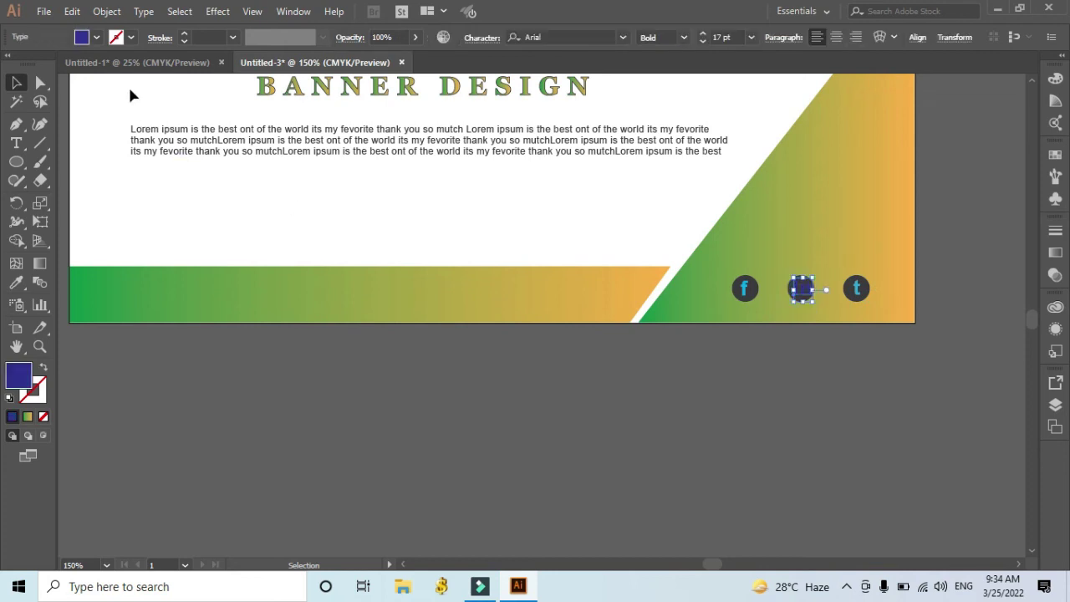
{"action": "left_click", "coordinate": [94, 38]}
{"action": "left_click", "coordinate": [84, 65]}
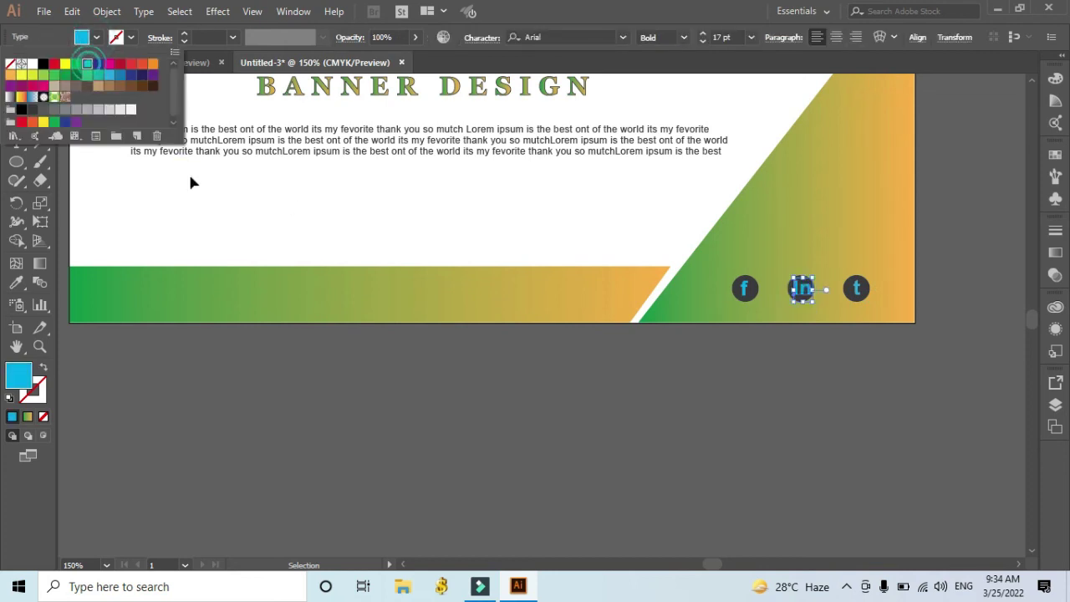
{"action": "left_click", "coordinate": [334, 393]}
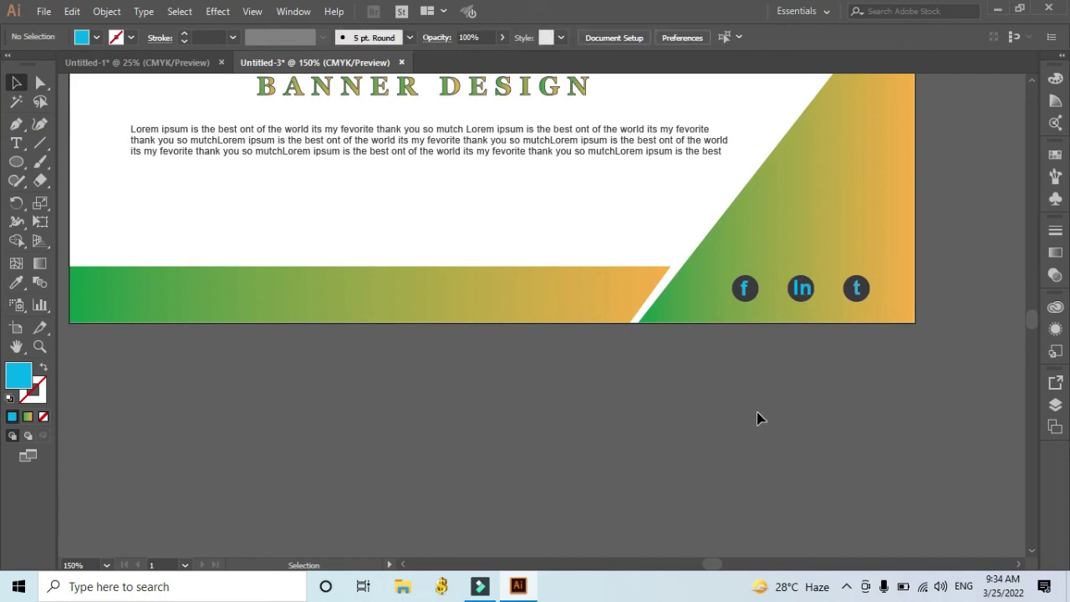
Step: Try the Eyedropper on the circle behind the "f", sampling the gradient bar and the grey canvas
{"action": "left_click", "coordinate": [745, 290]}
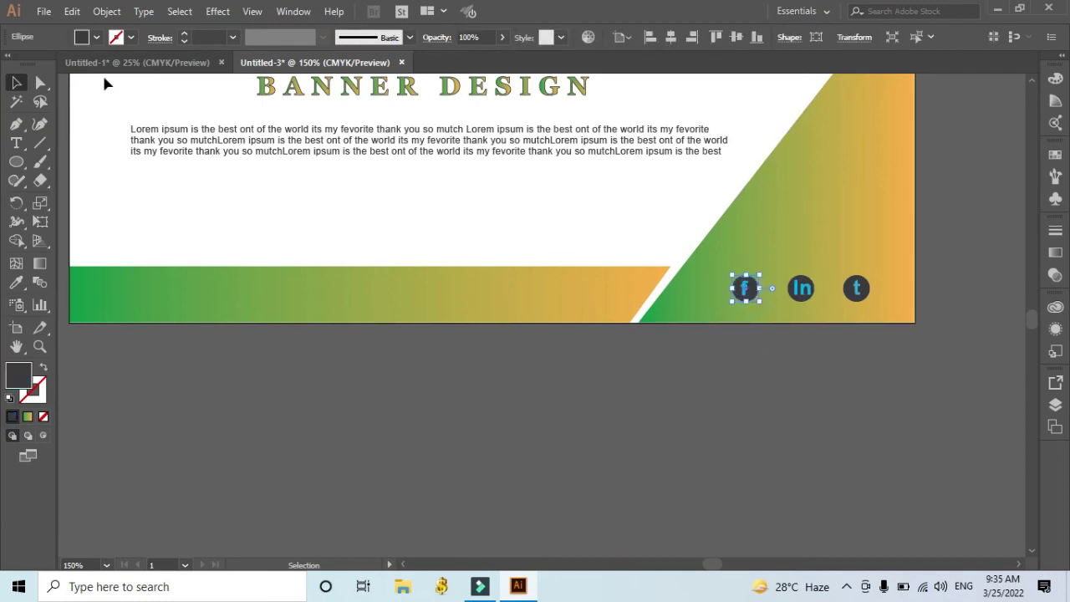
{"action": "left_click", "coordinate": [16, 282]}
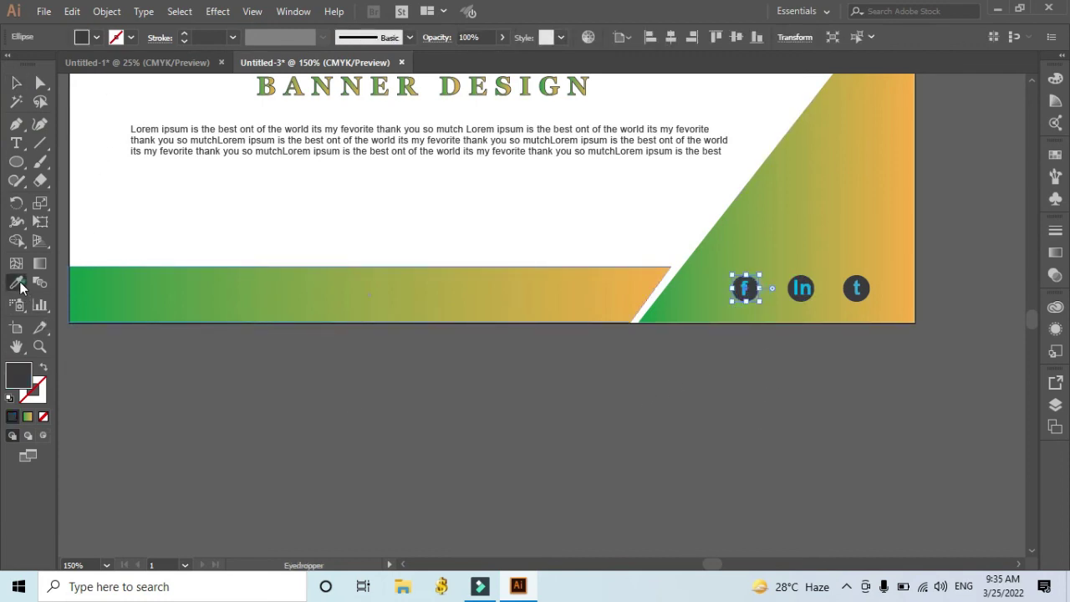
{"action": "left_click", "coordinate": [178, 281]}
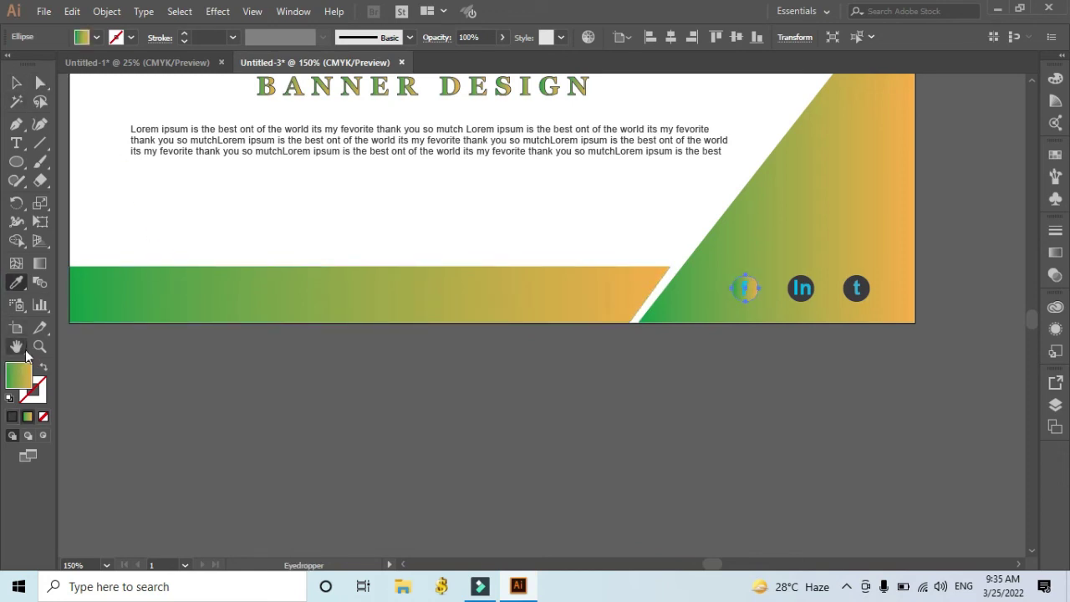
{"action": "left_click", "coordinate": [26, 417]}
{"action": "left_click", "coordinate": [26, 416]}
{"action": "left_click", "coordinate": [219, 464]}
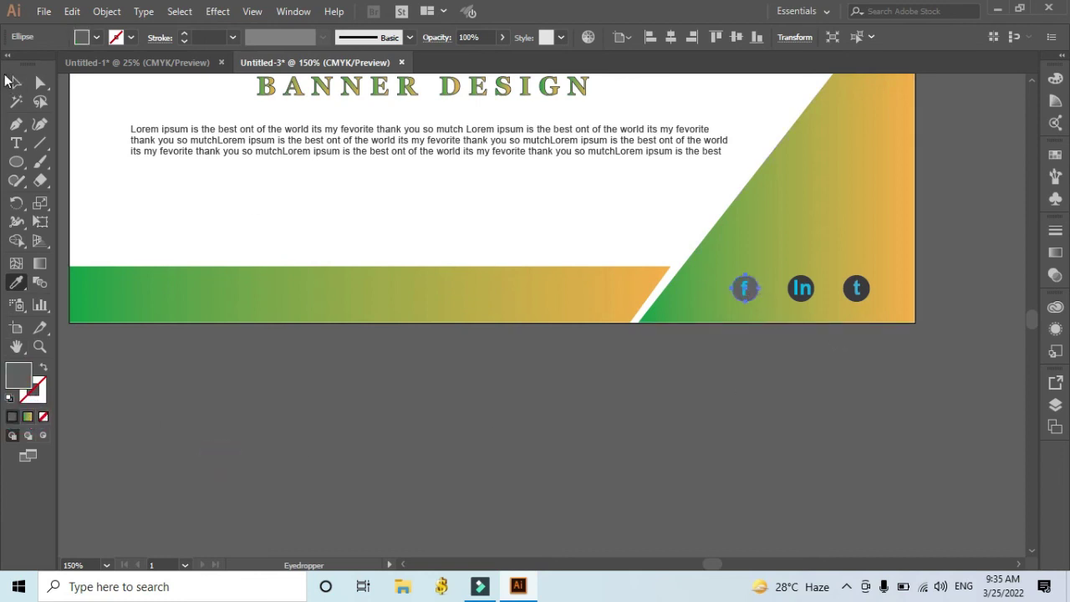
Step: Fill the circle behind the "f" with a linear gradient running from magenta to black
{"action": "left_click", "coordinate": [16, 82]}
{"action": "left_click", "coordinate": [26, 417]}
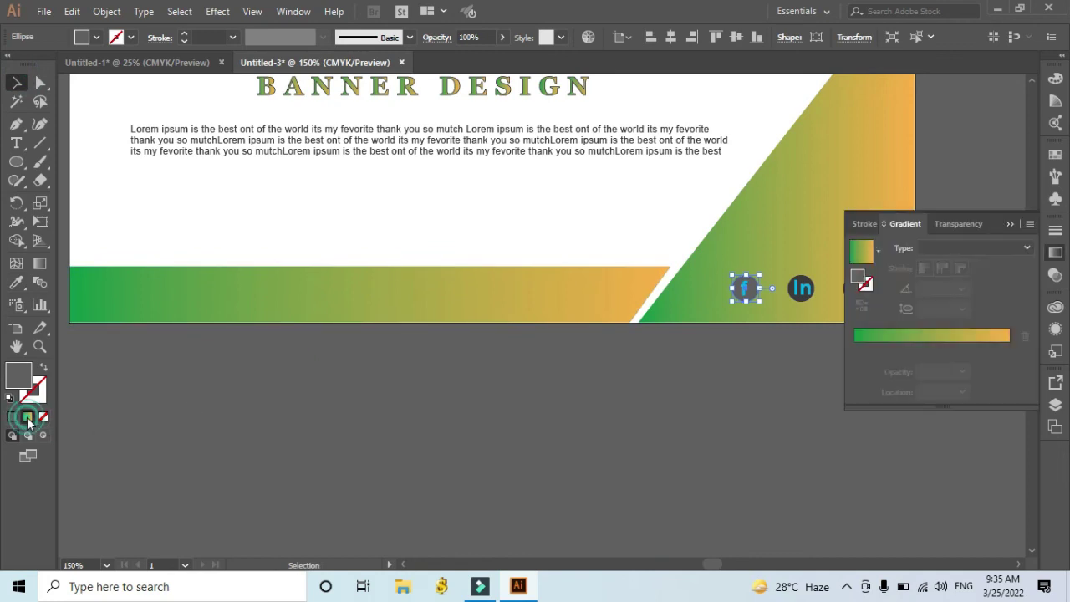
{"action": "double_click", "coordinate": [854, 350]}
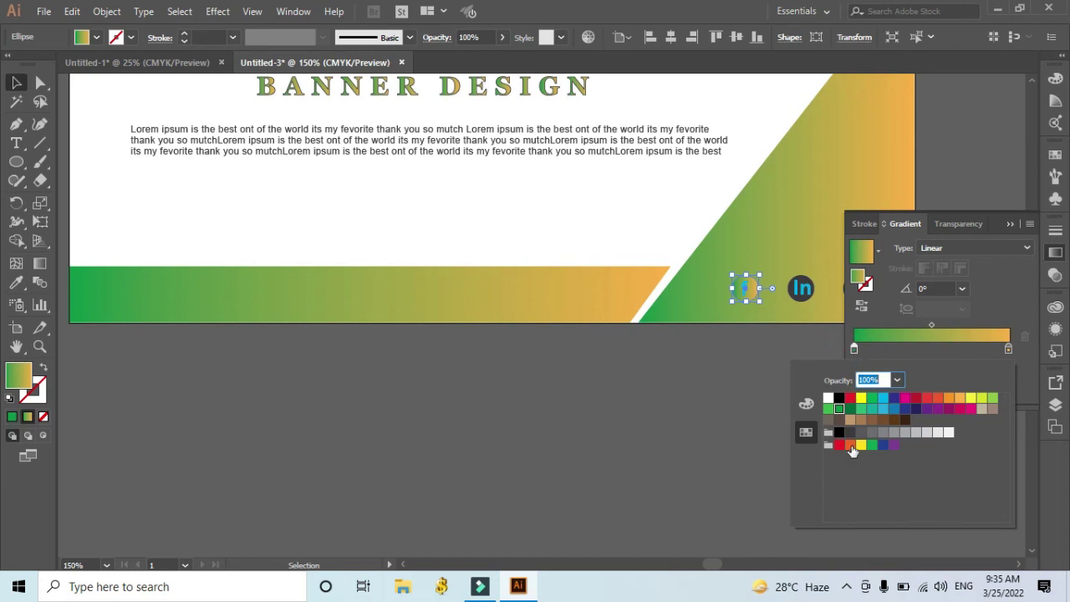
{"action": "left_click", "coordinate": [905, 398]}
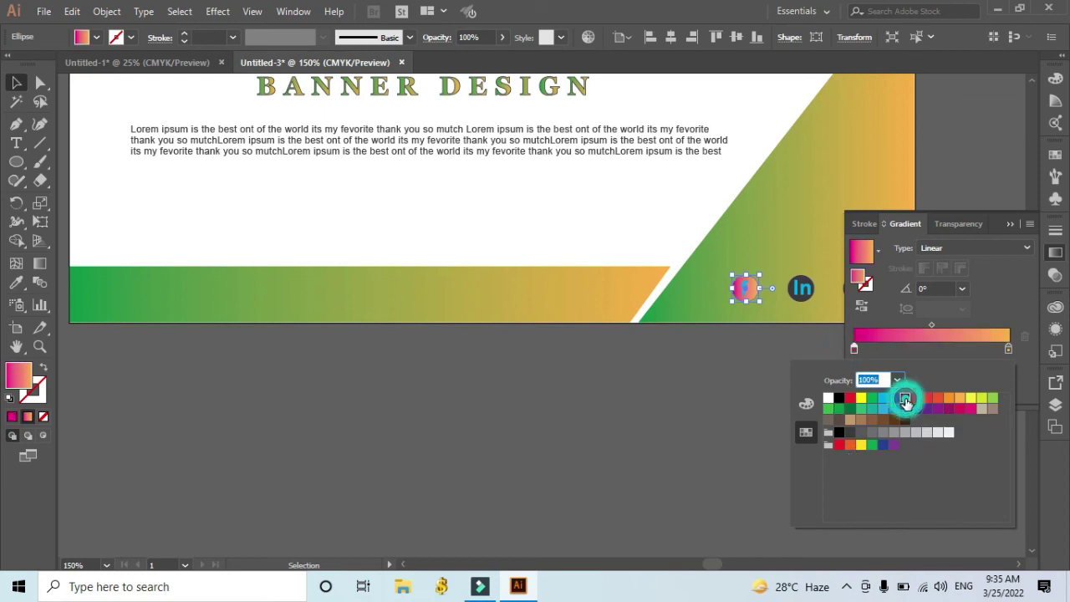
{"action": "left_click", "coordinate": [1008, 348]}
{"action": "double_click", "coordinate": [1008, 348]}
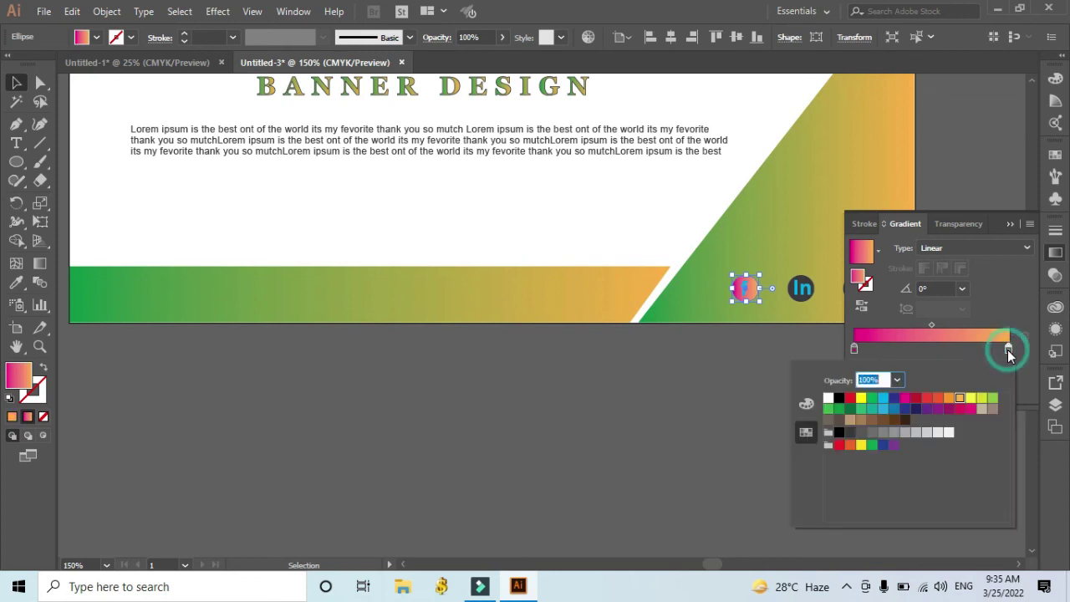
{"action": "left_click", "coordinate": [839, 399]}
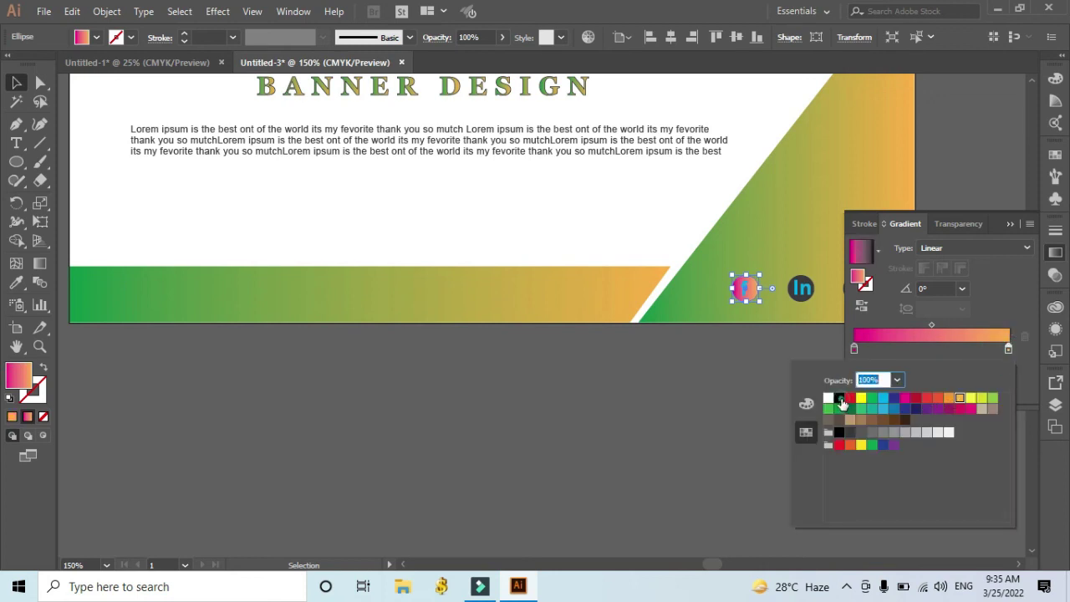
{"action": "left_click", "coordinate": [705, 441]}
{"action": "left_click", "coordinate": [705, 442]}
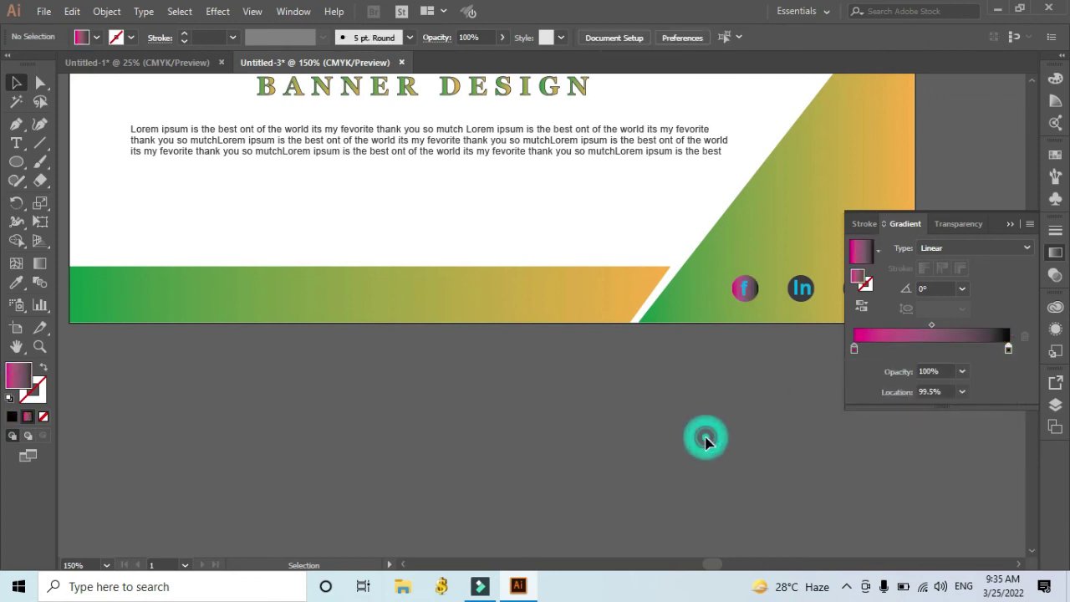
{"action": "left_click", "coordinate": [1014, 223]}
{"action": "left_click", "coordinate": [736, 454]}
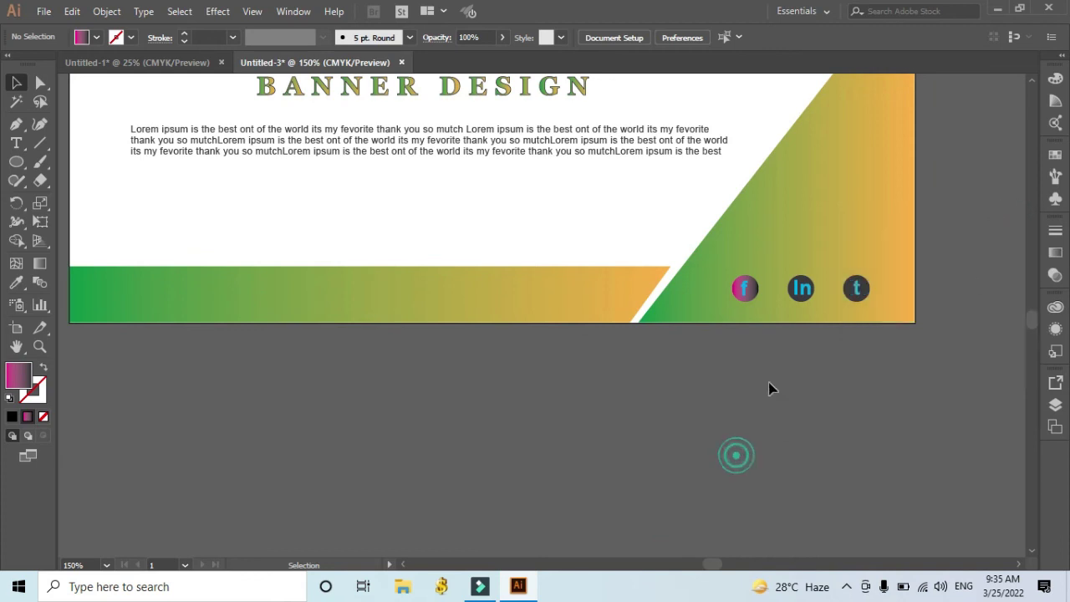
Step: Recolour the circle behind the "f" with the dark grey fill sampled from the circle behind "In"
{"action": "left_click", "coordinate": [803, 301]}
{"action": "left_click", "coordinate": [717, 433]}
{"action": "left_click", "coordinate": [747, 298]}
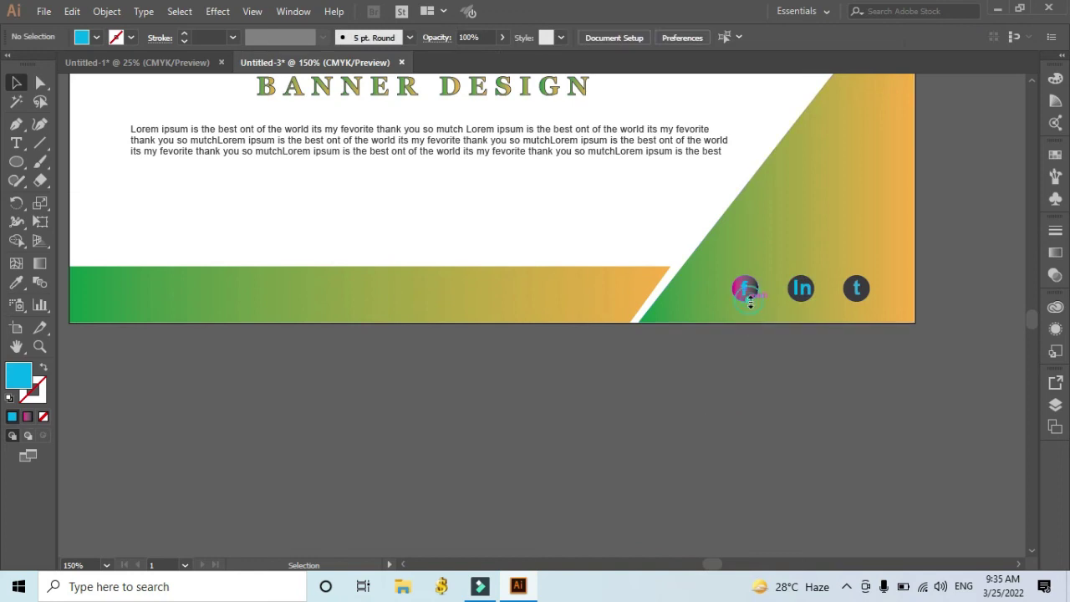
{"action": "left_click", "coordinate": [16, 282]}
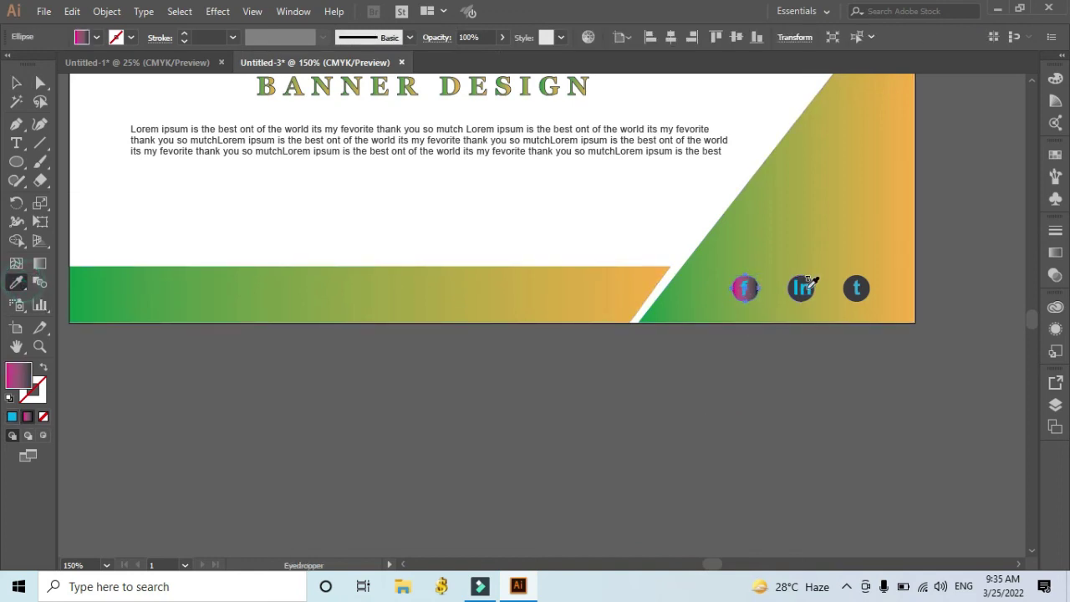
{"action": "left_click", "coordinate": [805, 283]}
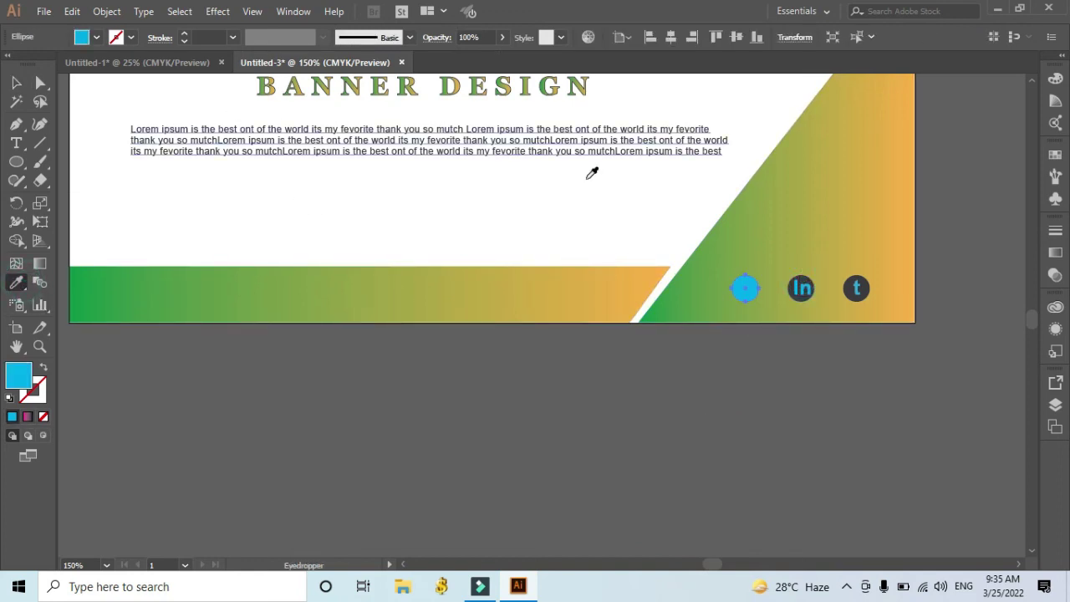
{"action": "left_click", "coordinate": [803, 277]}
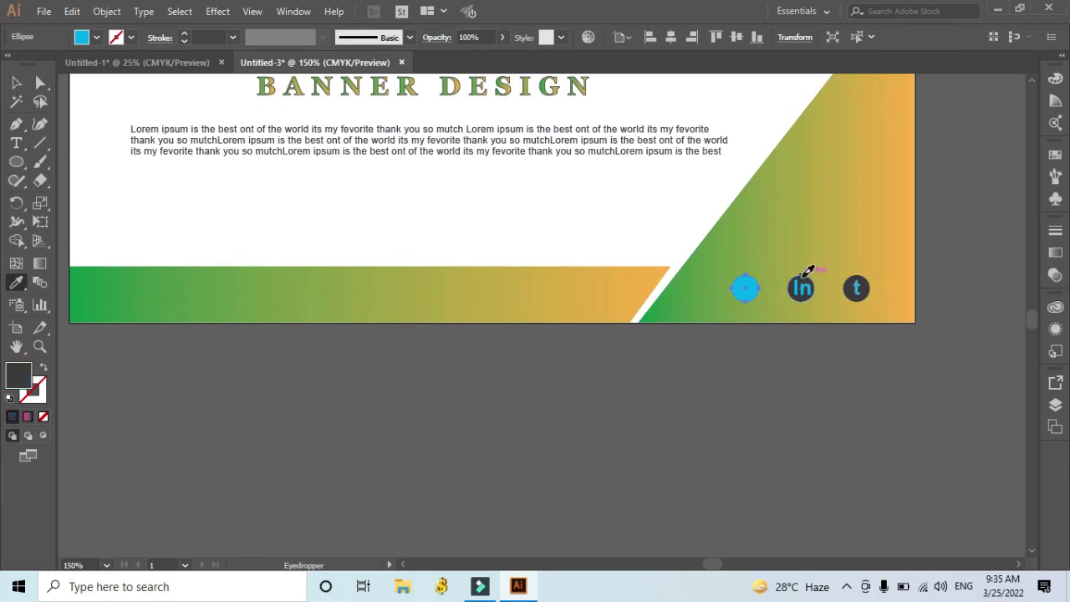
{"action": "left_click", "coordinate": [804, 277]}
{"action": "left_click", "coordinate": [16, 82]}
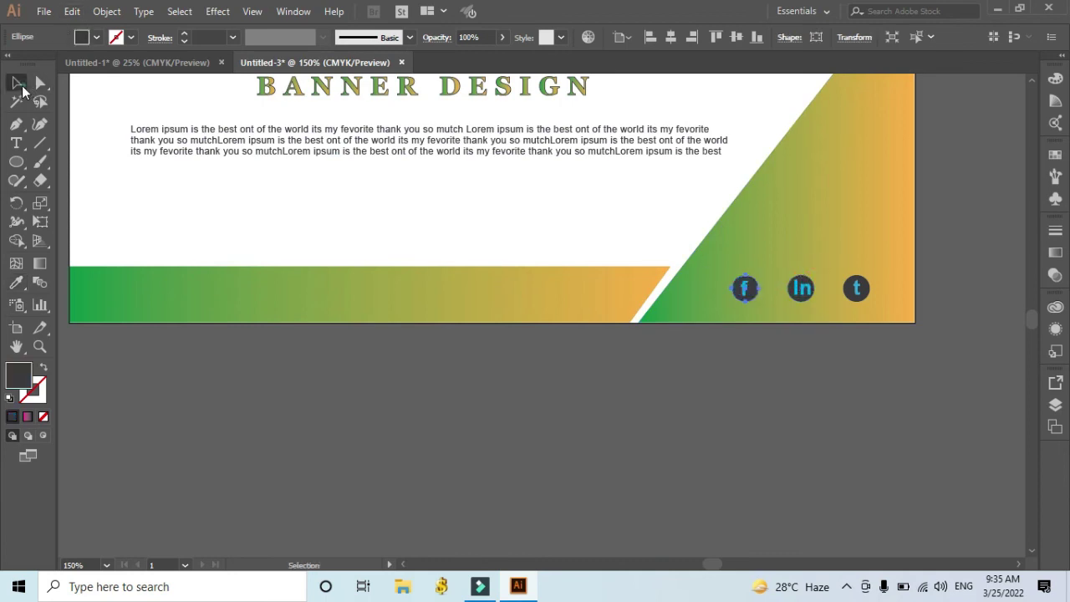
{"action": "left_click", "coordinate": [445, 454]}
{"action": "key", "text": "ctrl+minus"}
{"action": "key", "text": "ctrl+minus"}
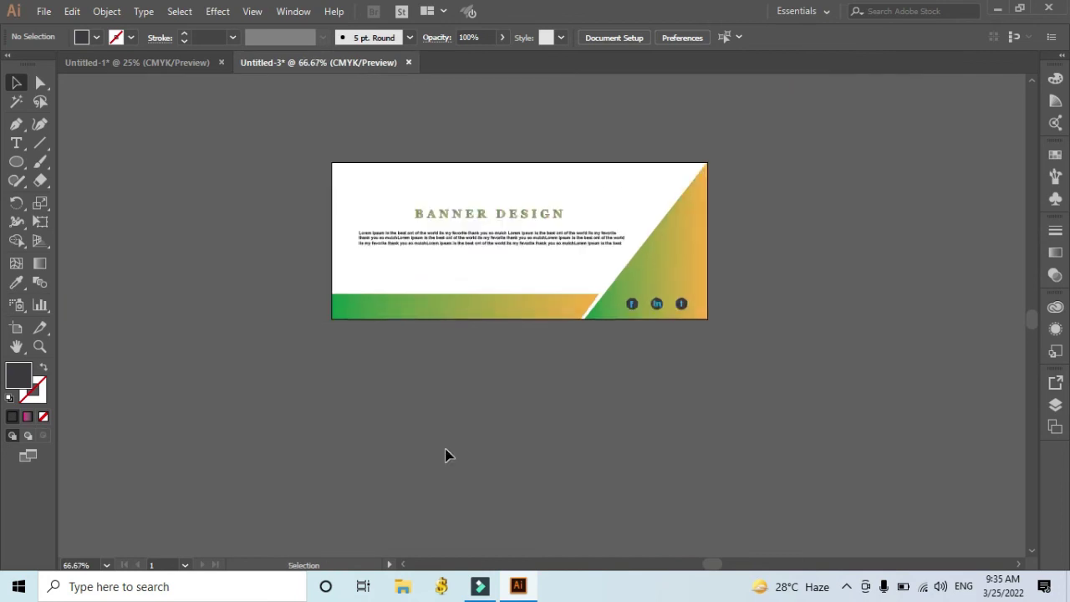
{"action": "left_click", "coordinate": [446, 455]}
{"action": "left_click", "coordinate": [847, 587]}
{"action": "right_click", "coordinate": [832, 555]}
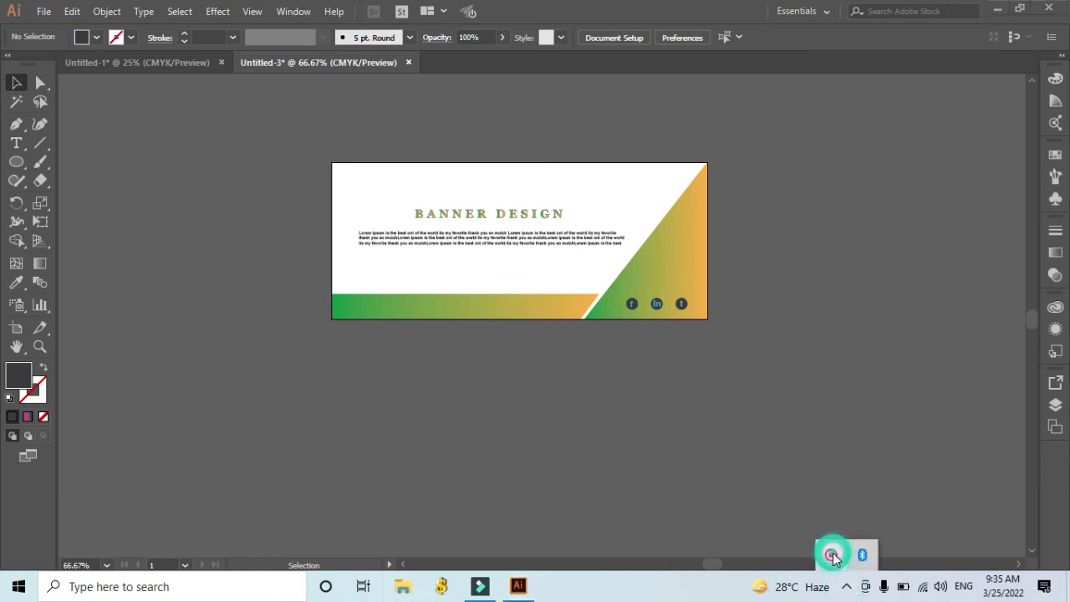
{"action": "left_click", "coordinate": [865, 563]}
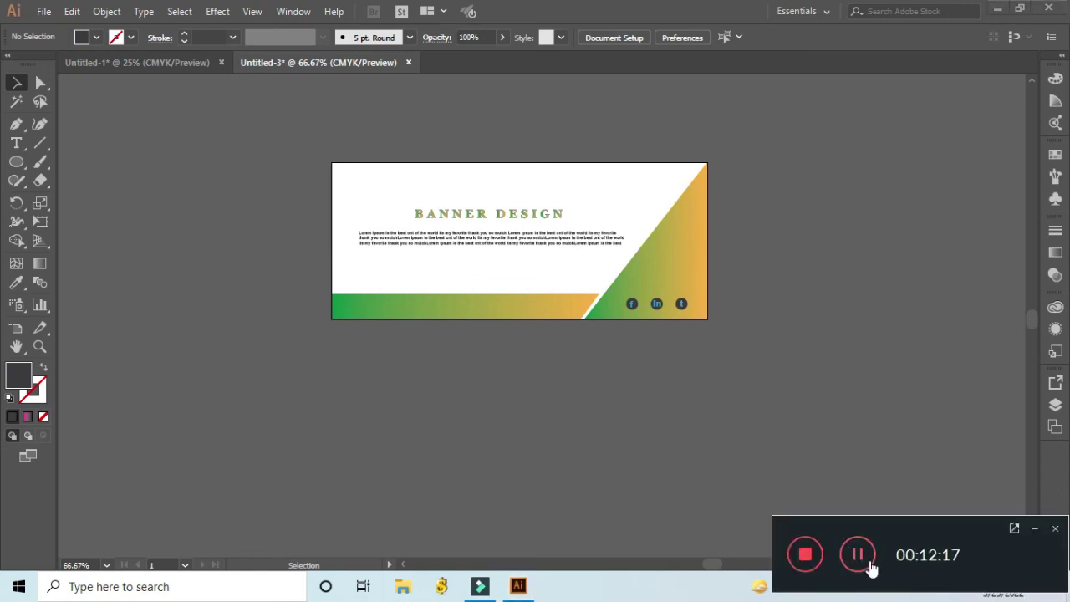